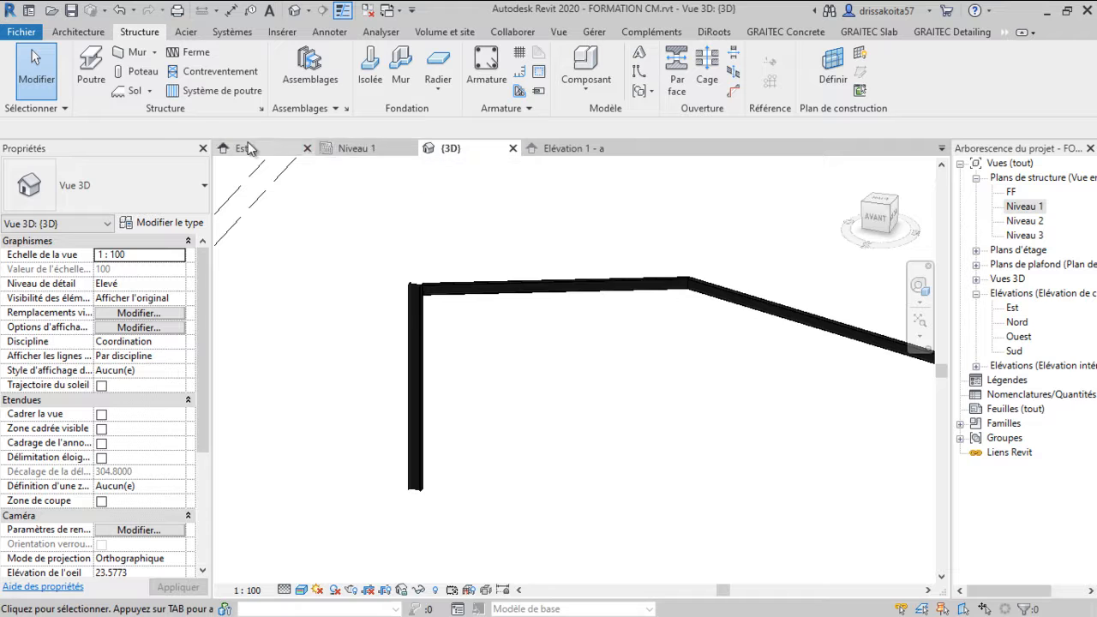
# Select the complete portal frame in the 3D view and copy it from gridline 1 to gridline 2 in the Niveau 1 plan
pyautogui.scroll(-2, 413, 304)
pyautogui.scroll(-1, 413, 328)
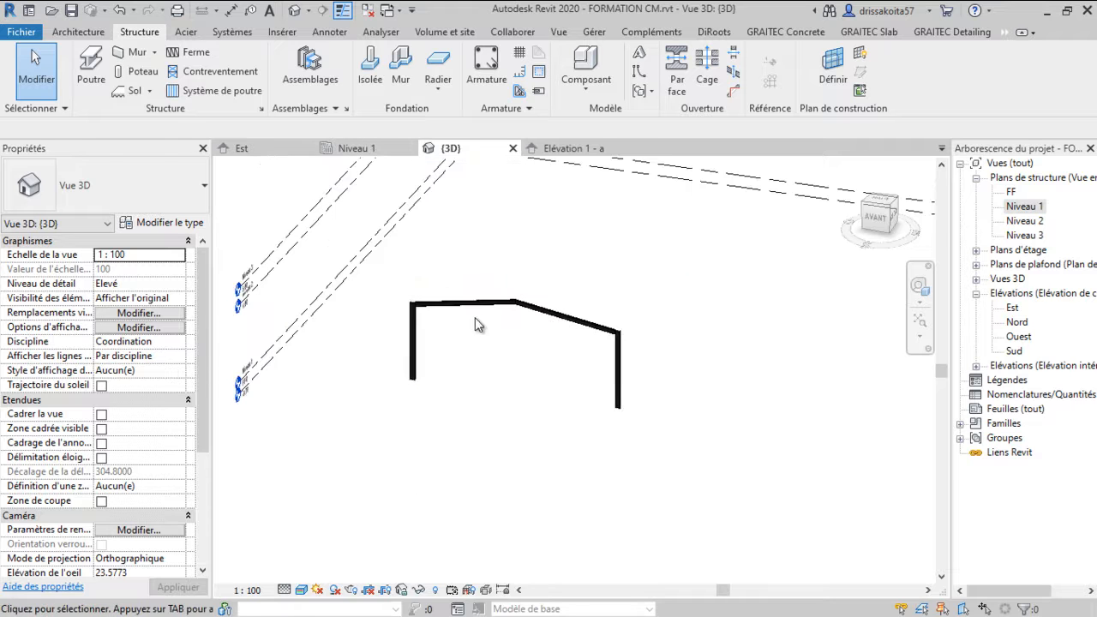
pyautogui.scroll(1, 484, 321)
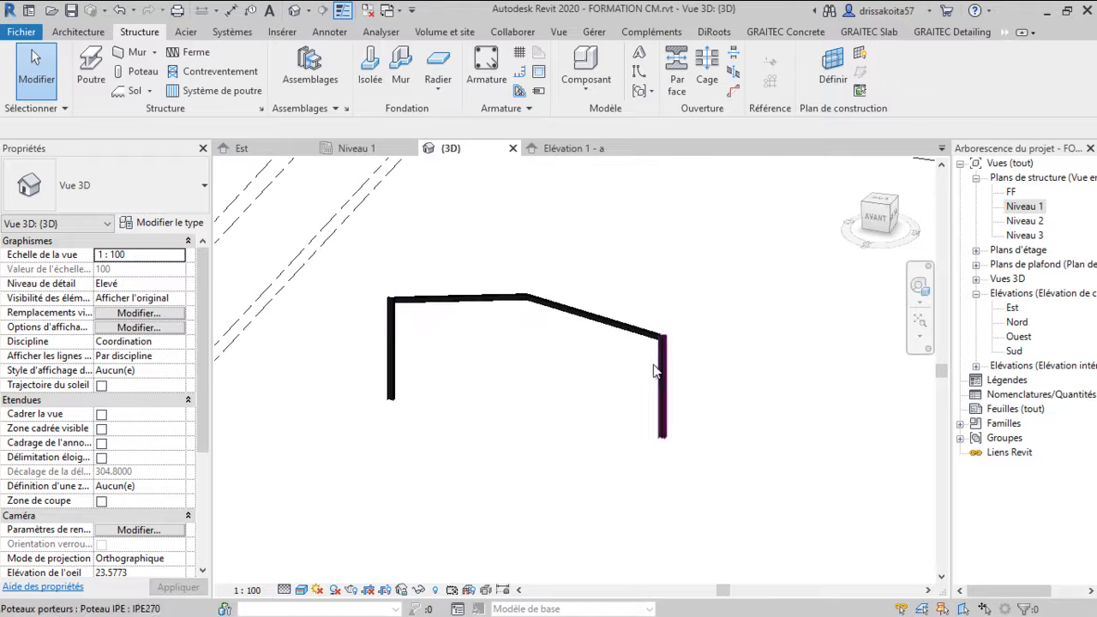
pyautogui.click(356, 150)
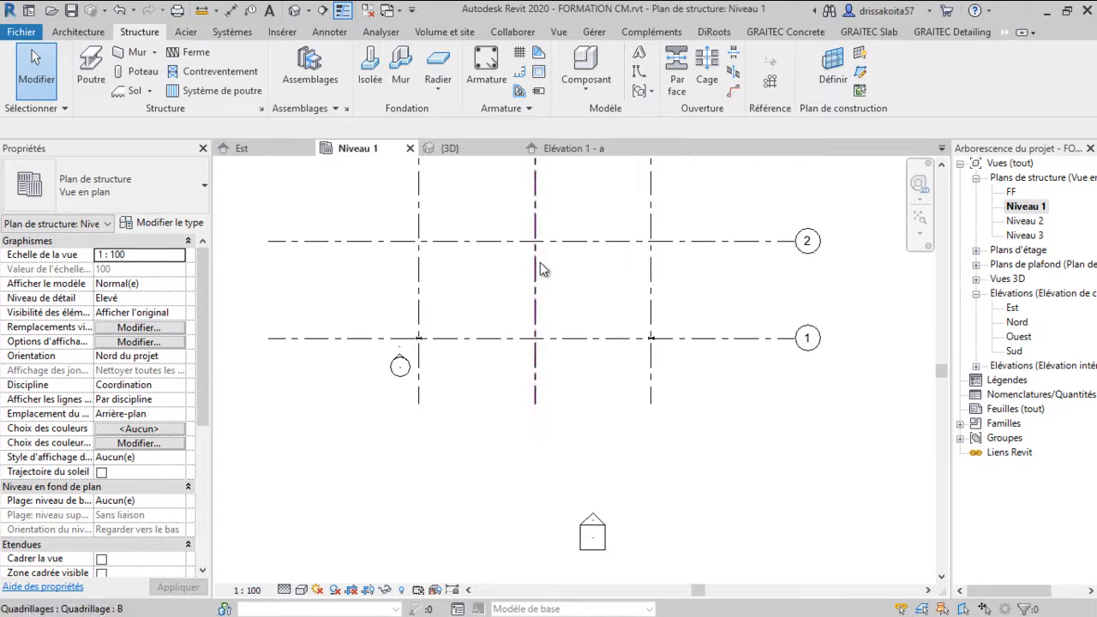
pyautogui.click(449, 149)
pyautogui.moveTo(380, 255); pyautogui.dragTo(691, 432)
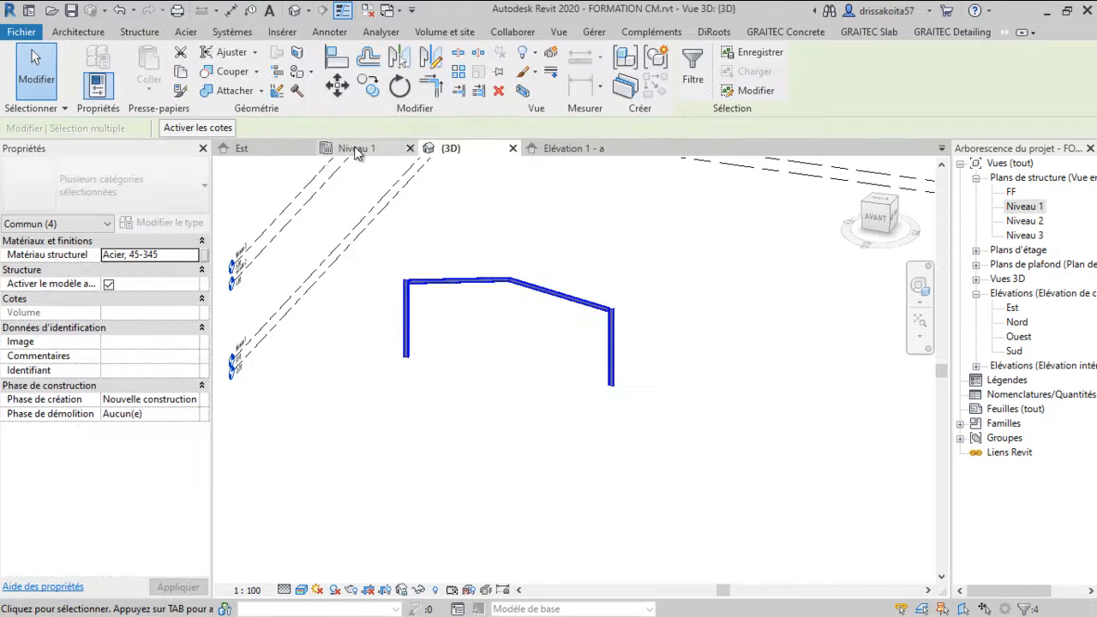
pyautogui.click(356, 148)
pyautogui.scroll(3, 441, 343)
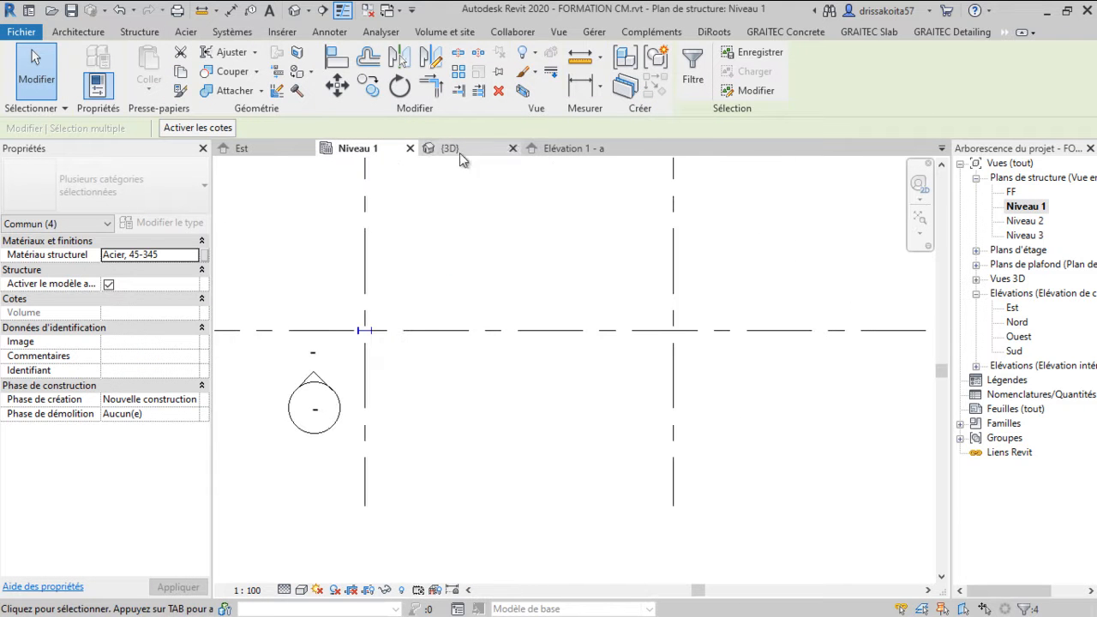
pyautogui.click(369, 86)
pyautogui.scroll(-1, 451, 257)
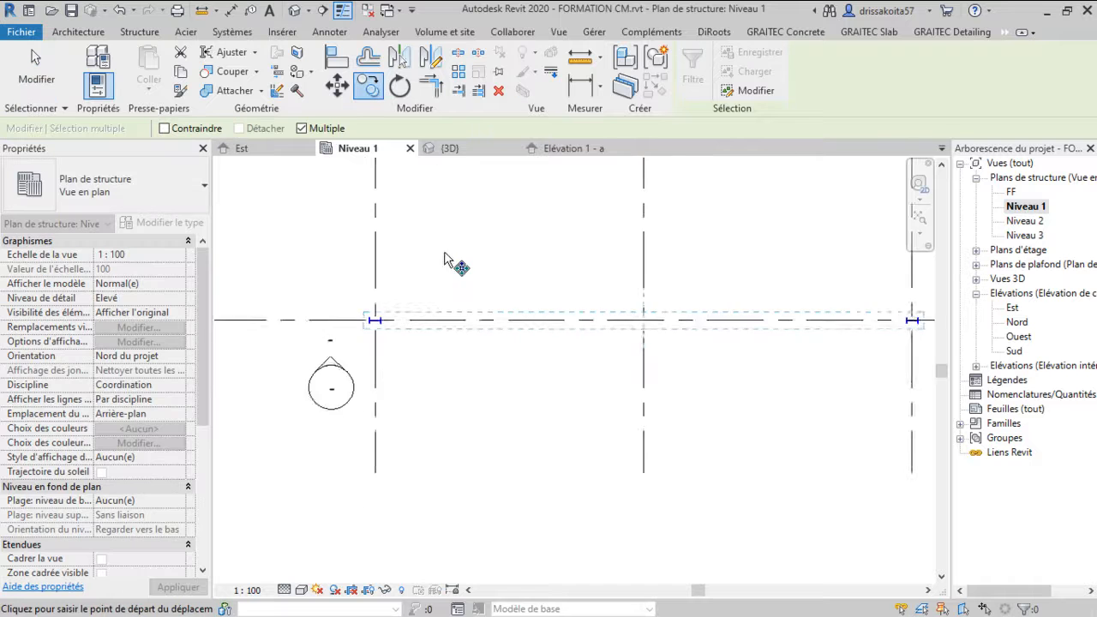
pyautogui.click(538, 311)
pyautogui.scroll(-2, 535, 311)
pyautogui.click(538, 200)
# Place further copies of the portal frame on gridlines 3, 4, 5, 6 and 7, and end the Copy command
pyautogui.moveTo(541, 211); pyautogui.dragTo(543, 409, button='middle')
pyautogui.click(535, 284)
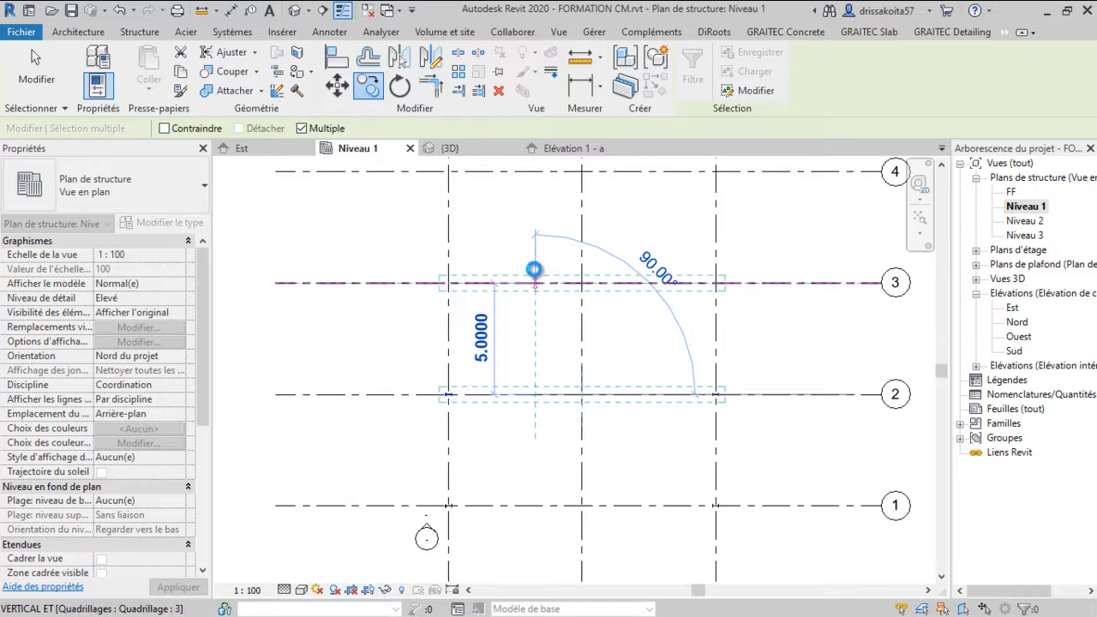
pyautogui.moveTo(535, 243); pyautogui.dragTo(539, 383, button='middle')
pyautogui.click(533, 311)
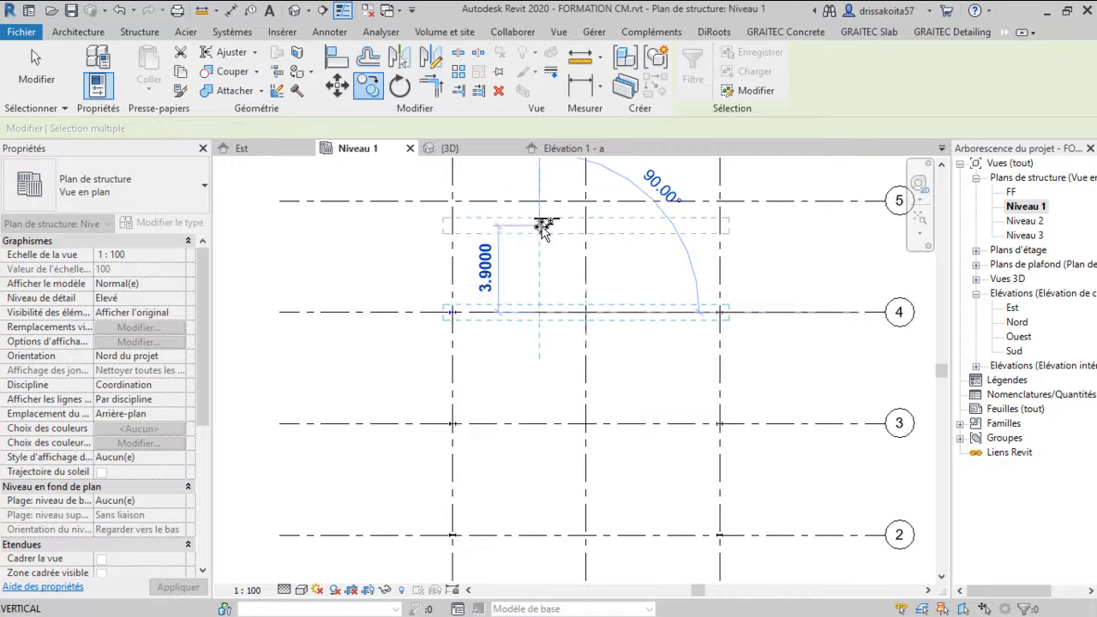
pyautogui.click(532, 200)
pyautogui.scroll(-1, 535, 204)
pyautogui.moveTo(538, 210); pyautogui.dragTo(545, 396, button='middle')
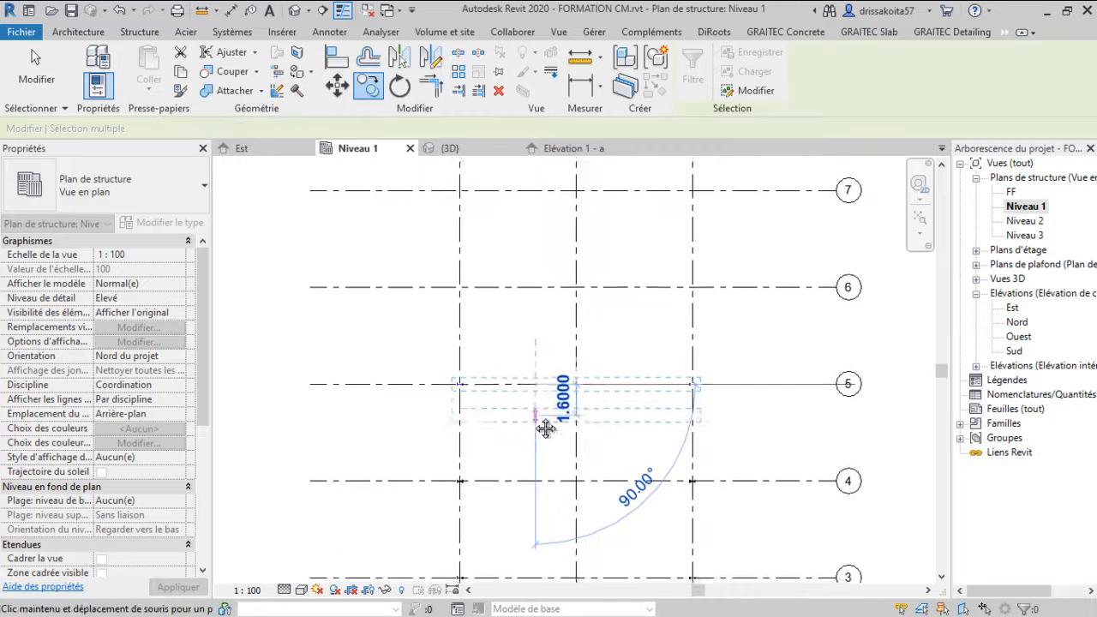
pyautogui.click(531, 287)
pyautogui.click(525, 193)
pyautogui.scroll(-1, 529, 195)
pyautogui.moveTo(534, 229); pyautogui.dragTo(532, 417, button='middle')
pyautogui.rightClick(522, 319)
pyautogui.click(529, 330)
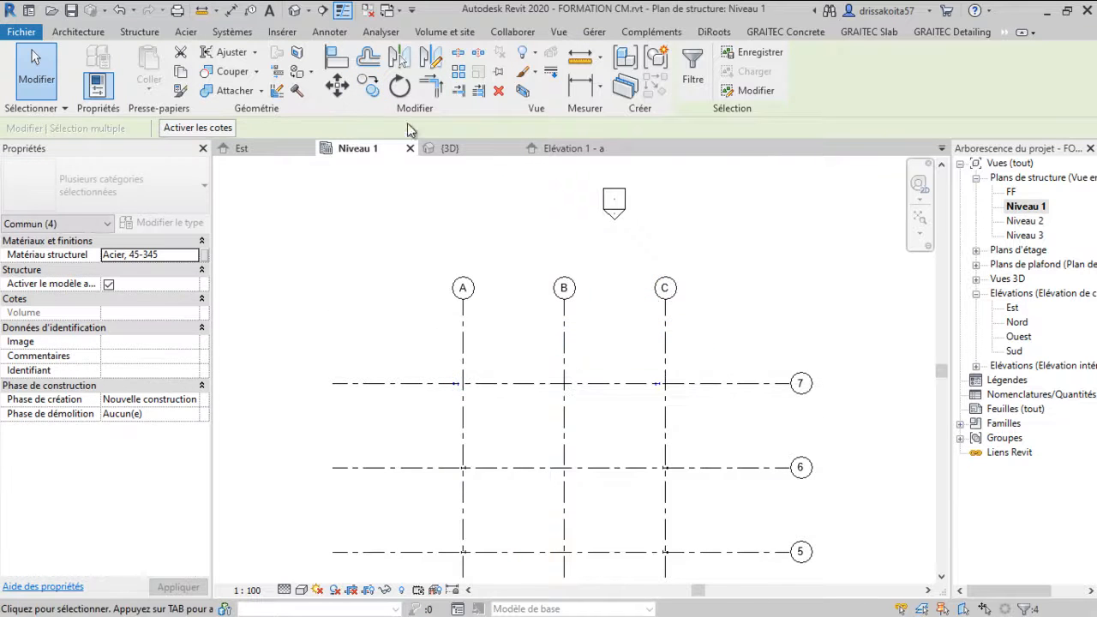
# Examine the full row of copied portal frames in the 3D view
pyautogui.click(450, 148)
pyautogui.scroll(-3, 535, 322)
pyautogui.moveTo(539, 345); pyautogui.dragTo(518, 429, button='middle')
pyautogui.click(719, 376)
pyautogui.scroll(5, 600, 450)
pyautogui.scroll(-3, 445, 347)
pyautogui.moveTo(397, 289); pyautogui.dragTo(406, 353, button='middle')
pyautogui.scroll(3, 403, 373)
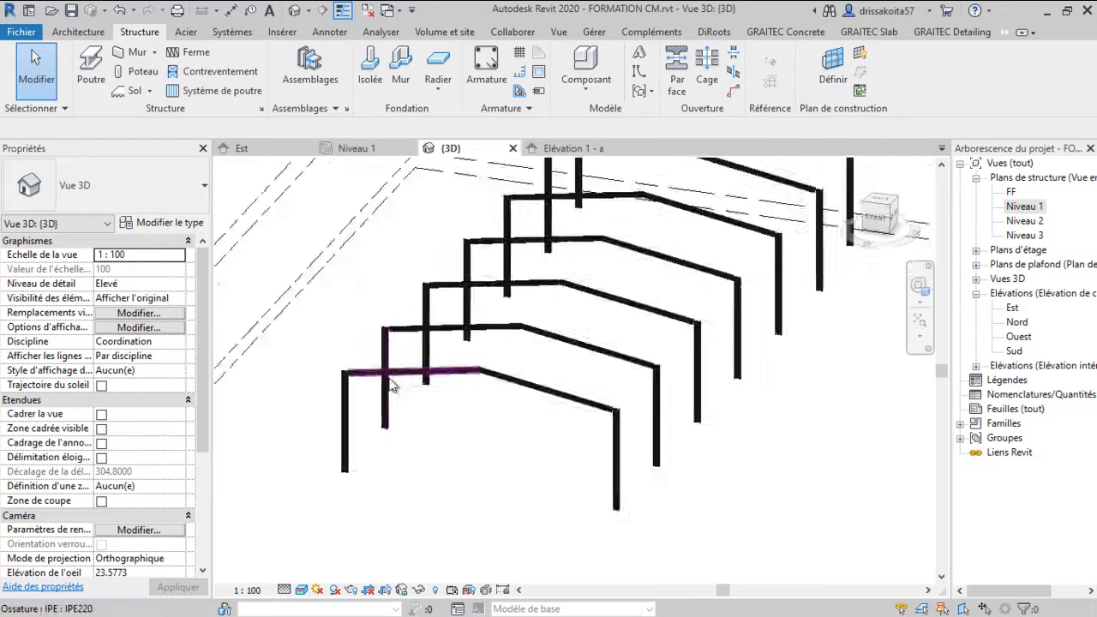
# Inspect the joint between the front frame's column and its rafter up close
pyautogui.scroll(5, 394, 384)
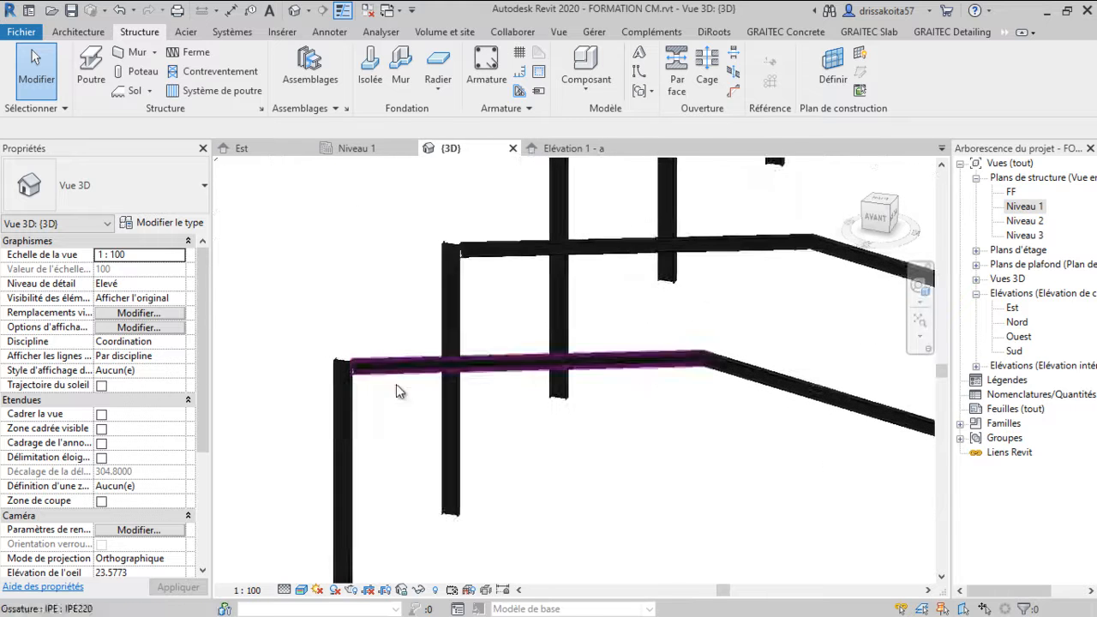
pyautogui.scroll(-6, 360, 385)
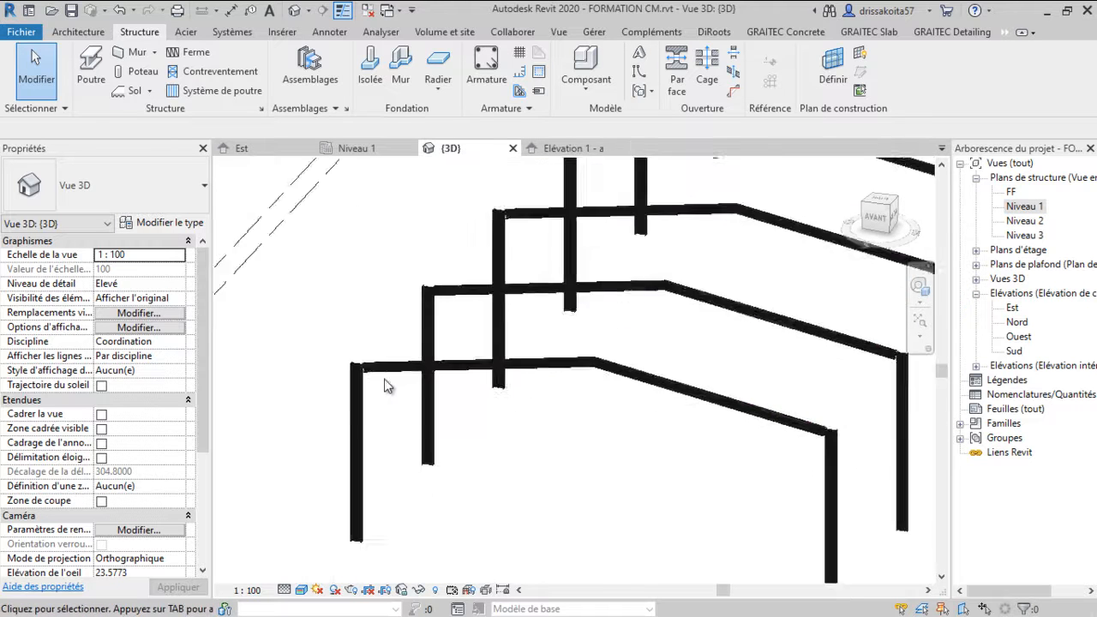
pyautogui.scroll(6, 369, 397)
pyautogui.scroll(1, 369, 386)
pyautogui.moveTo(370, 377); pyautogui.dragTo(405, 418, button='middle')
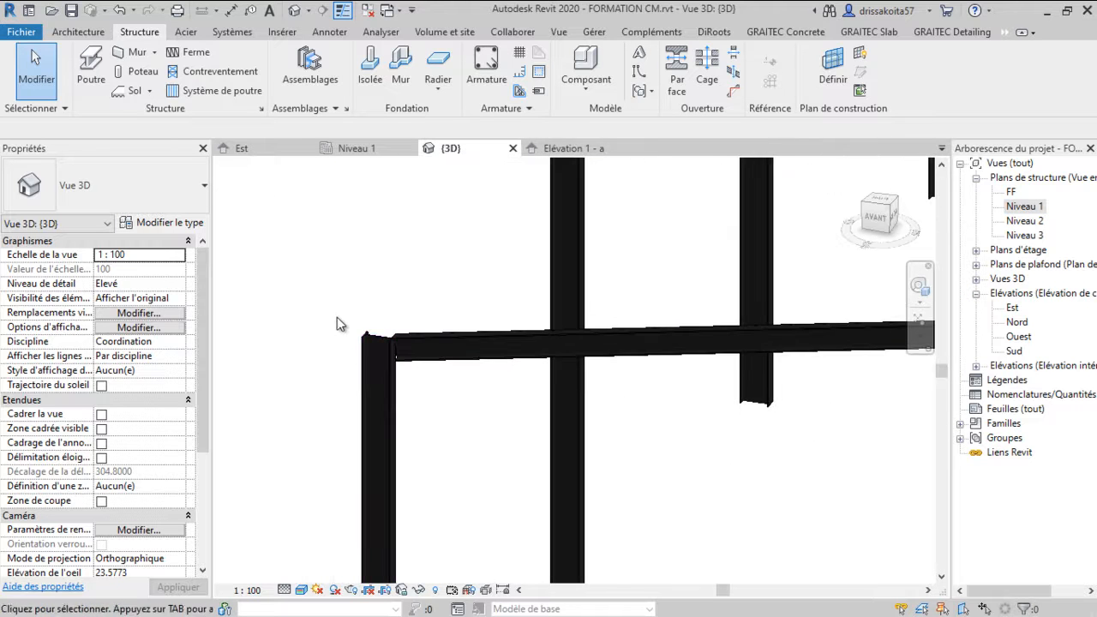
pyautogui.scroll(3, 368, 318)
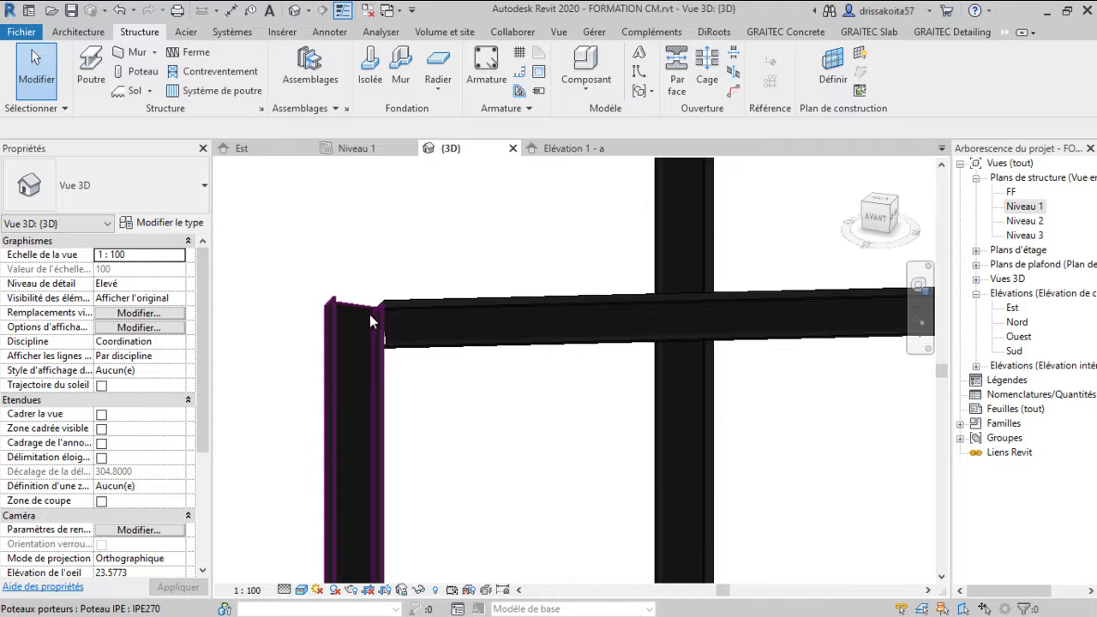
pyautogui.scroll(2, 364, 310)
pyautogui.scroll(4, 372, 328)
pyautogui.scroll(-5, 383, 324)
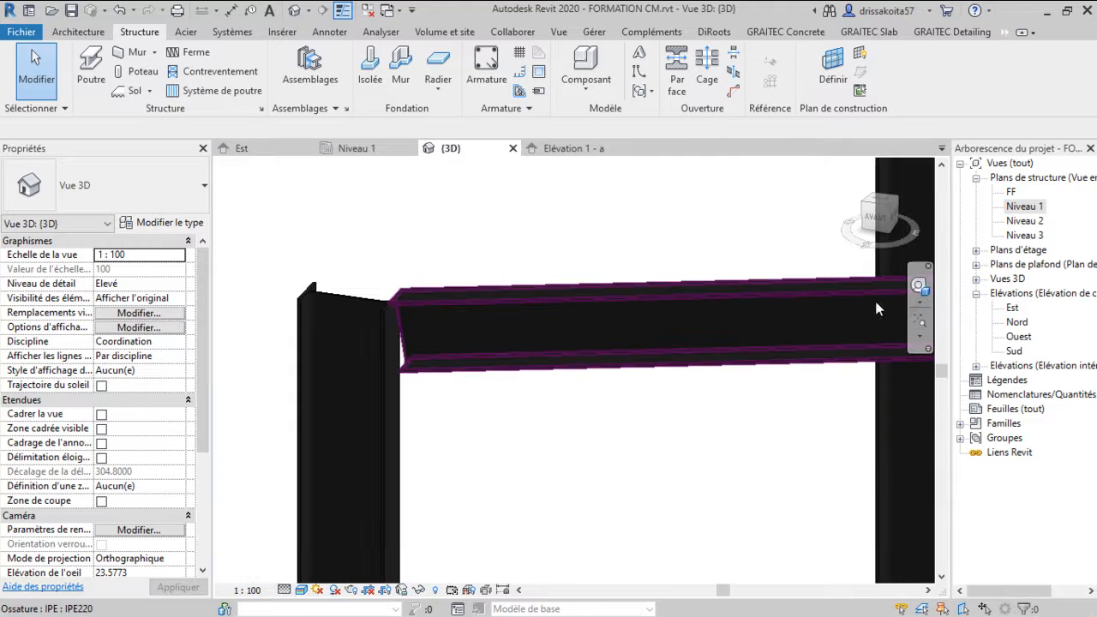
# Orbit around the front portal frame with the steering wheel to examine the gap between column head and rafter end
pyautogui.click(917, 323)
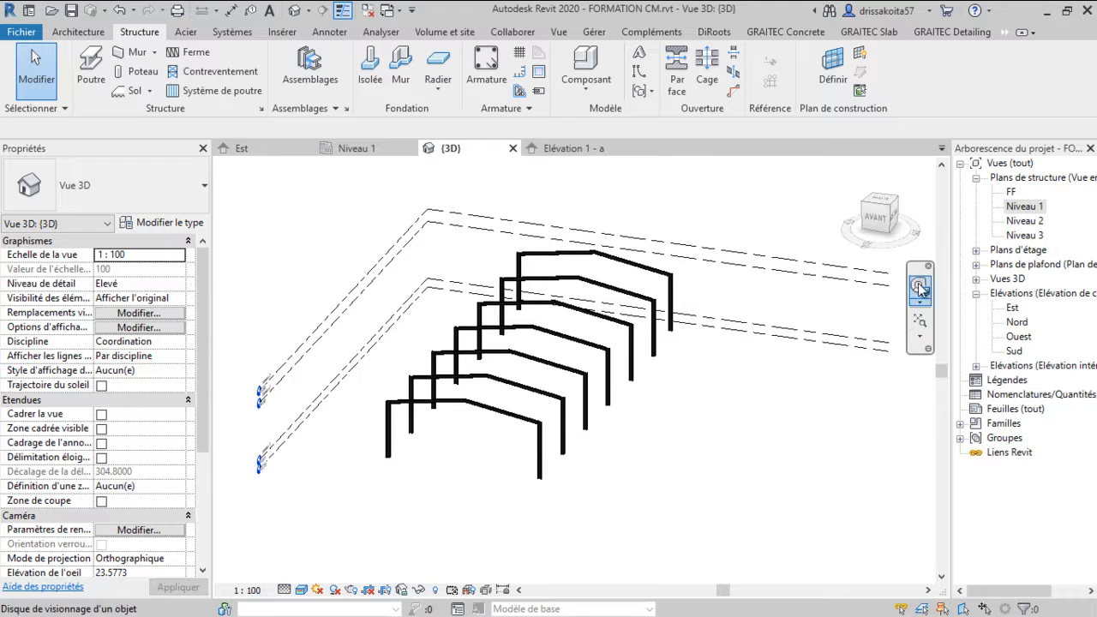
pyautogui.scroll(3, 346, 402)
pyautogui.moveTo(387, 419); pyautogui.dragTo(455, 426)
pyautogui.moveTo(747, 482); pyautogui.dragTo(483, 262, button='middle')
pyautogui.scroll(2, 471, 279)
pyautogui.scroll(5, 425, 310)
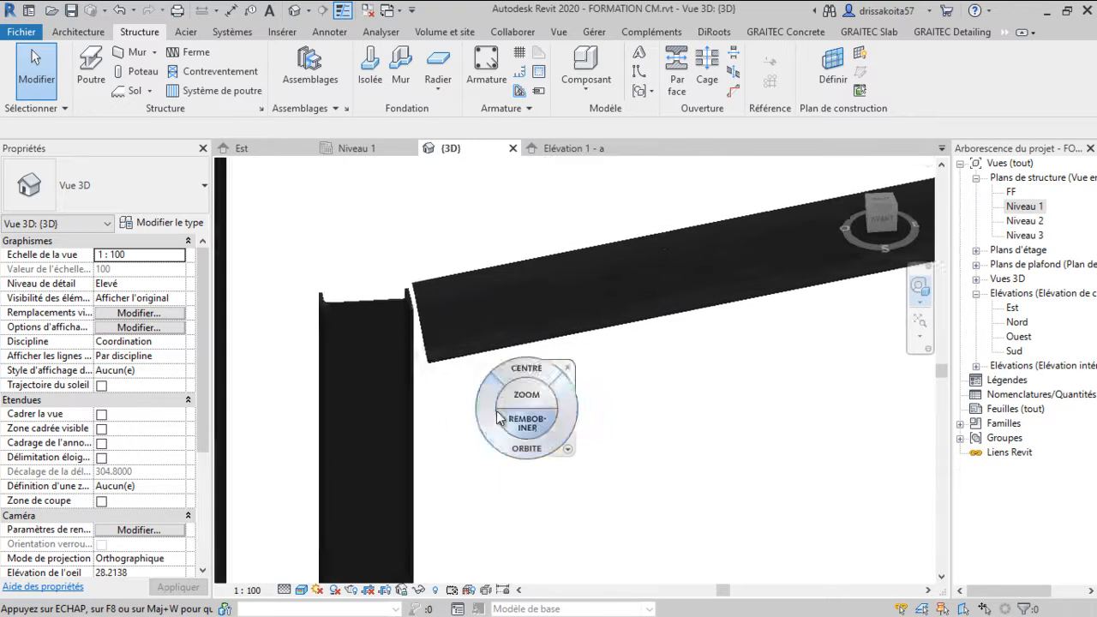
pyautogui.moveTo(439, 391); pyautogui.dragTo(477, 391)
pyautogui.scroll(-2, 477, 392)
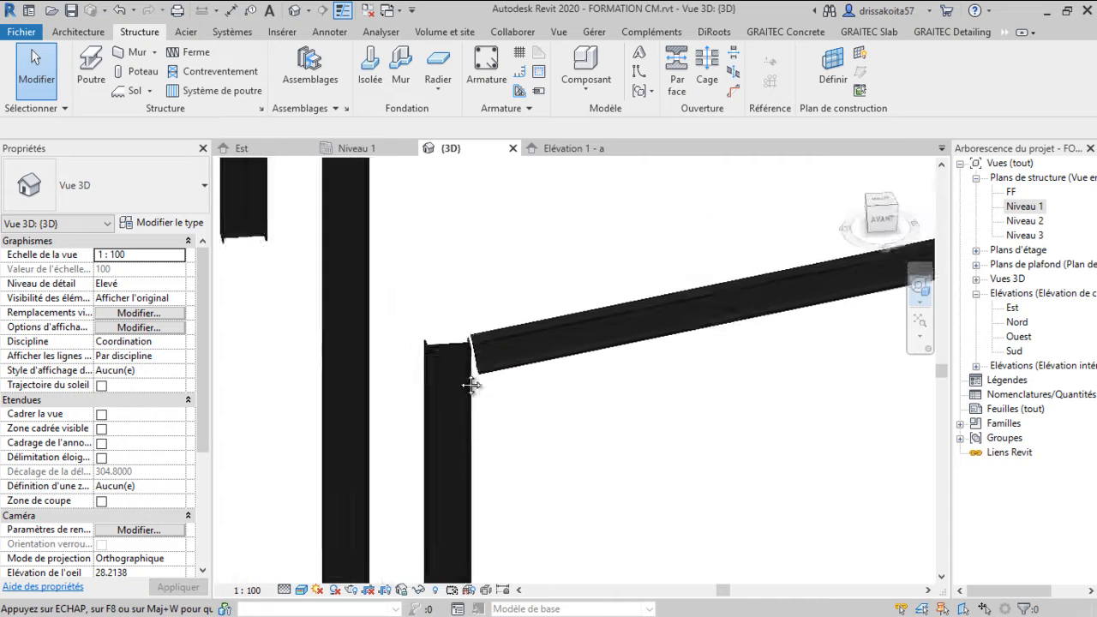
pyautogui.moveTo(477, 391); pyautogui.dragTo(411, 317, button='middle')
pyautogui.moveTo(411, 365); pyautogui.dragTo(458, 384)
pyautogui.scroll(-2, 358, 332)
pyautogui.moveTo(685, 454); pyautogui.dragTo(514, 340, button='middle')
pyautogui.scroll(-1, 514, 340)
pyautogui.moveTo(563, 450); pyautogui.dragTo(508, 421, button='middle')
pyautogui.scroll(2, 506, 415)
pyautogui.click(578, 344)
pyautogui.scroll(-1, 522, 350)
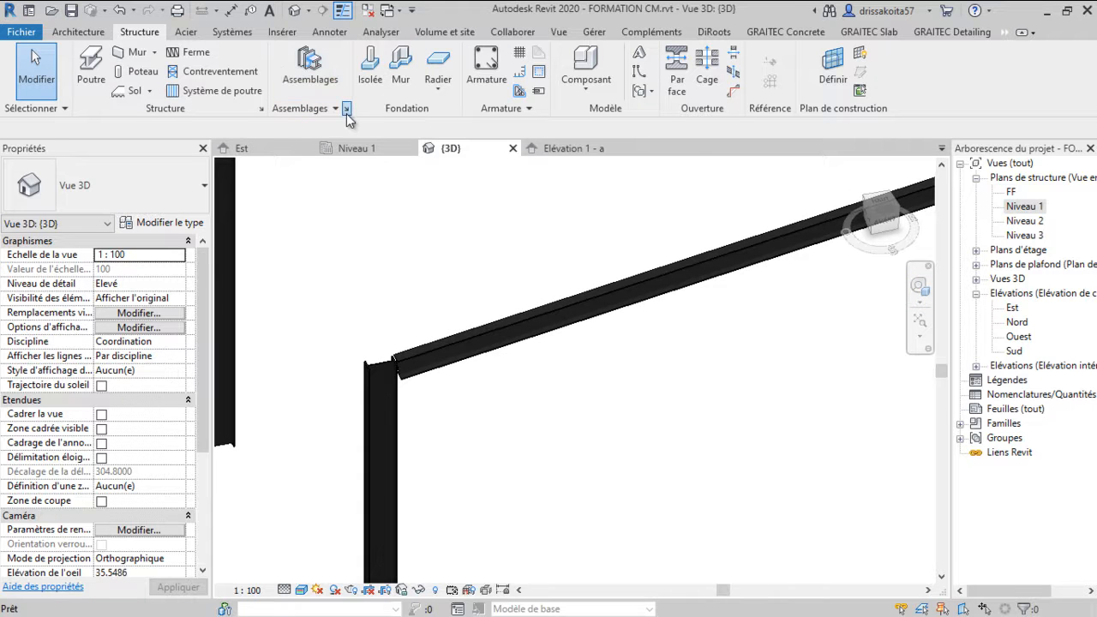
# In the structural connection settings, load "Encastrement par Jarret boulonné sur aile" from the "Poteau - Poutre" group
pyautogui.click(485, 259)
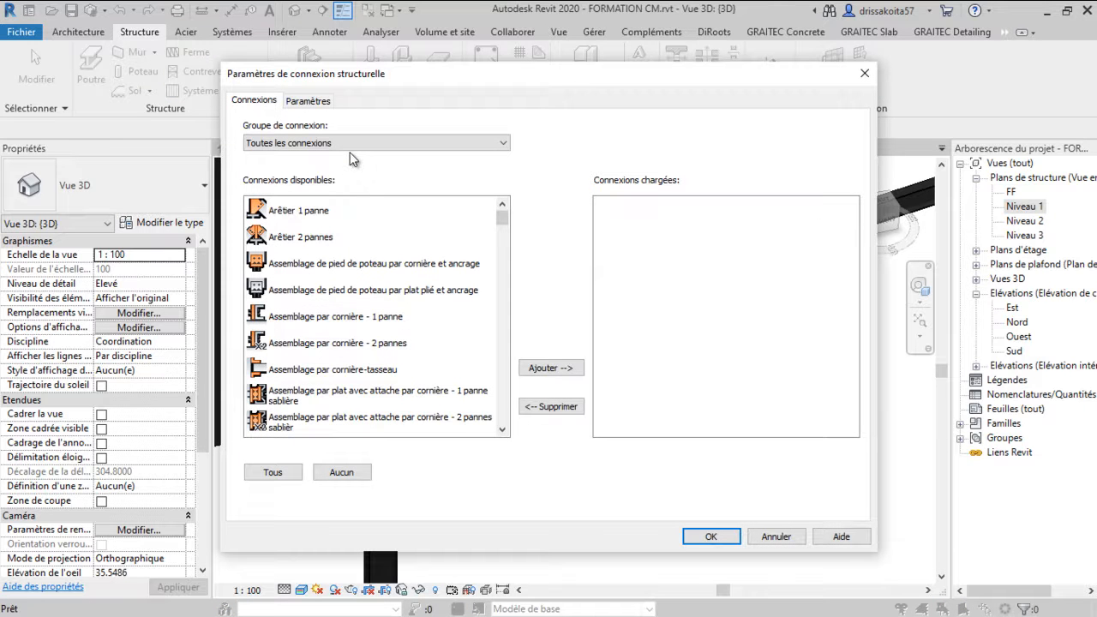
pyautogui.click(358, 152)
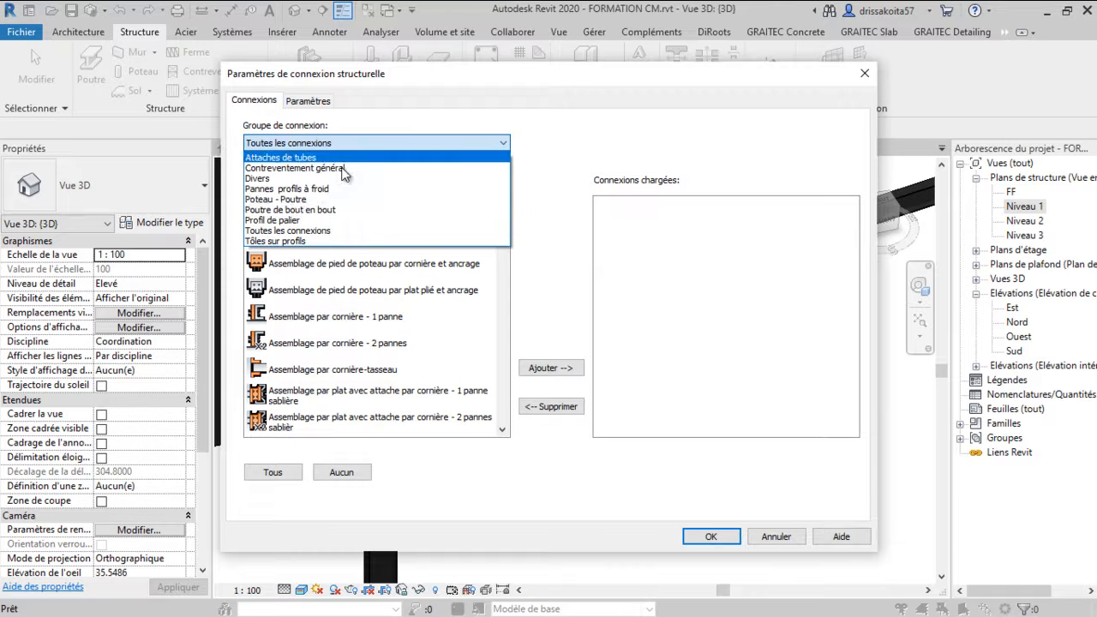
pyautogui.click(318, 205)
pyautogui.scroll(-2, 324, 265)
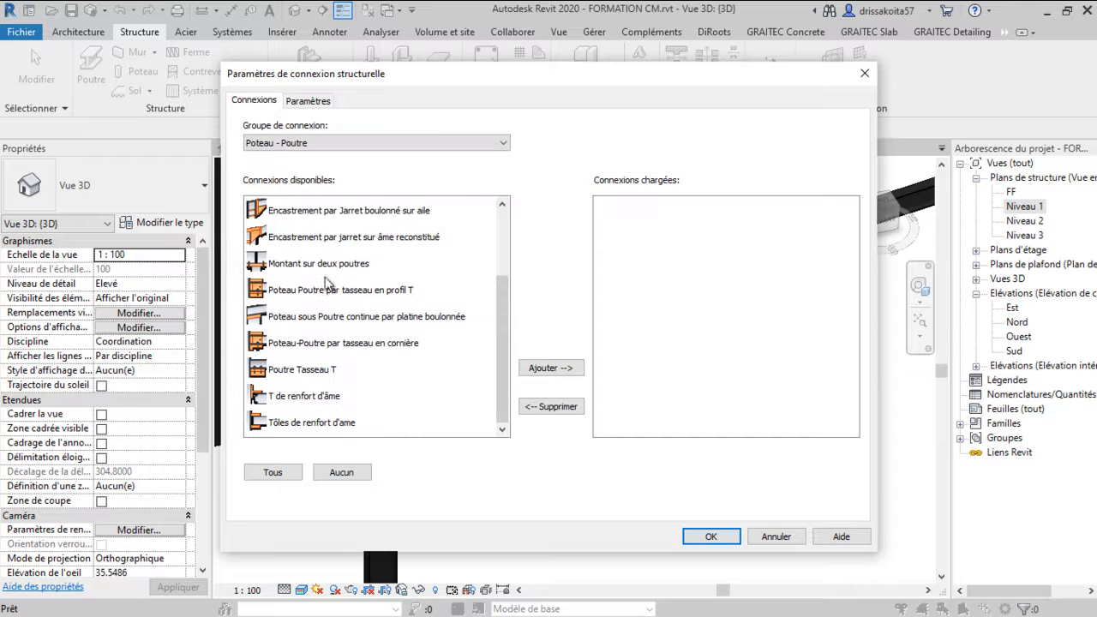
pyautogui.click(299, 212)
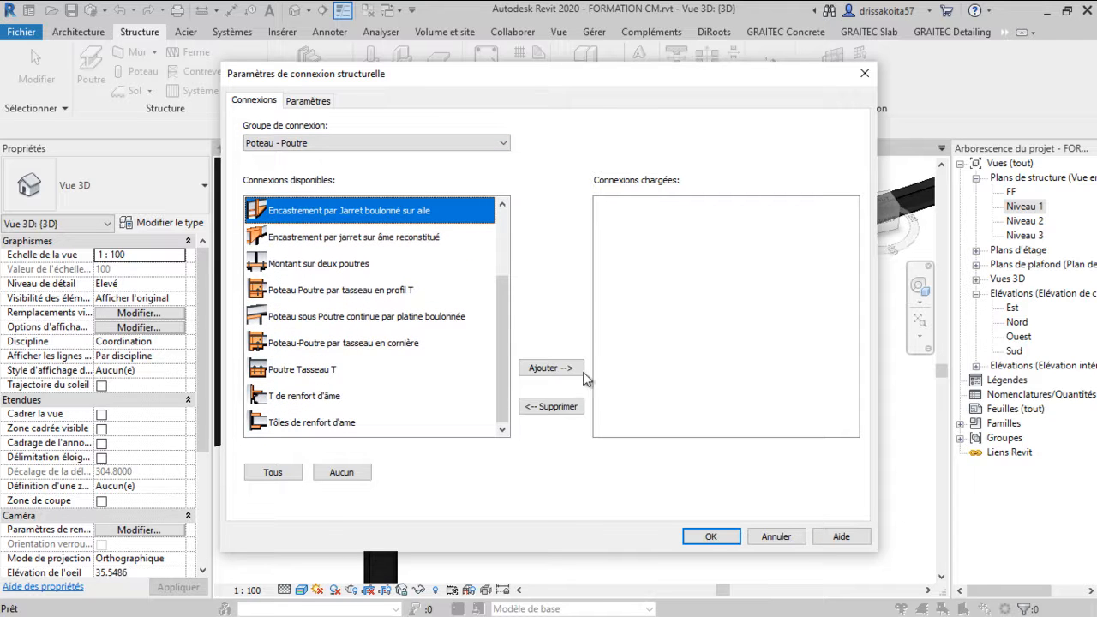
pyautogui.click(583, 370)
# Load the "Jarret de faitage" connection from the "Poutre de bout en bout" group
pyautogui.click(380, 142)
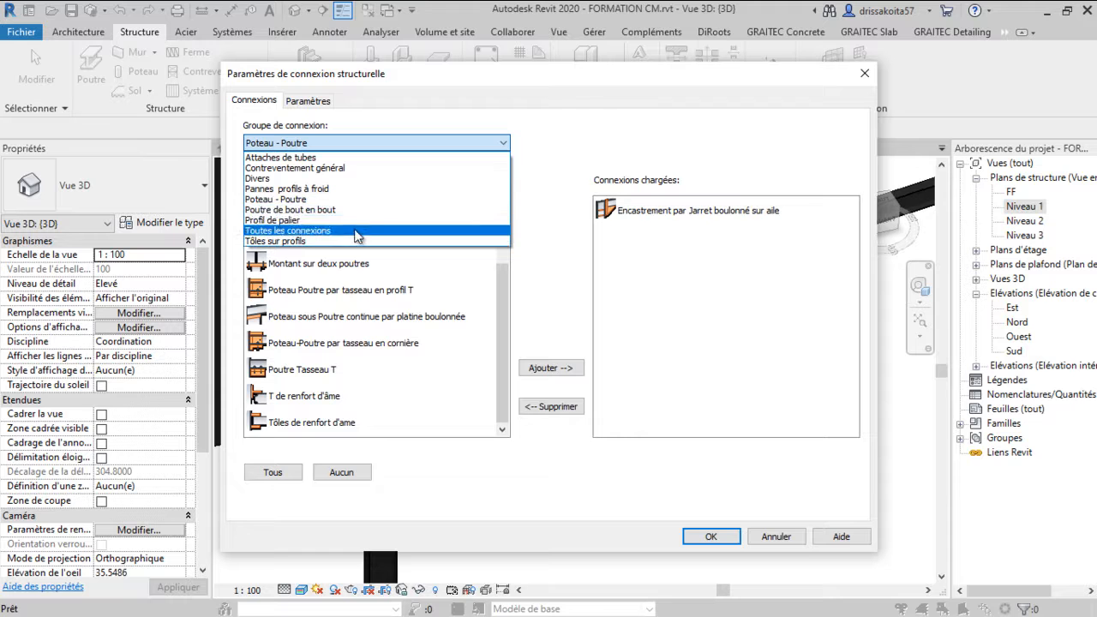
pyautogui.click(396, 347)
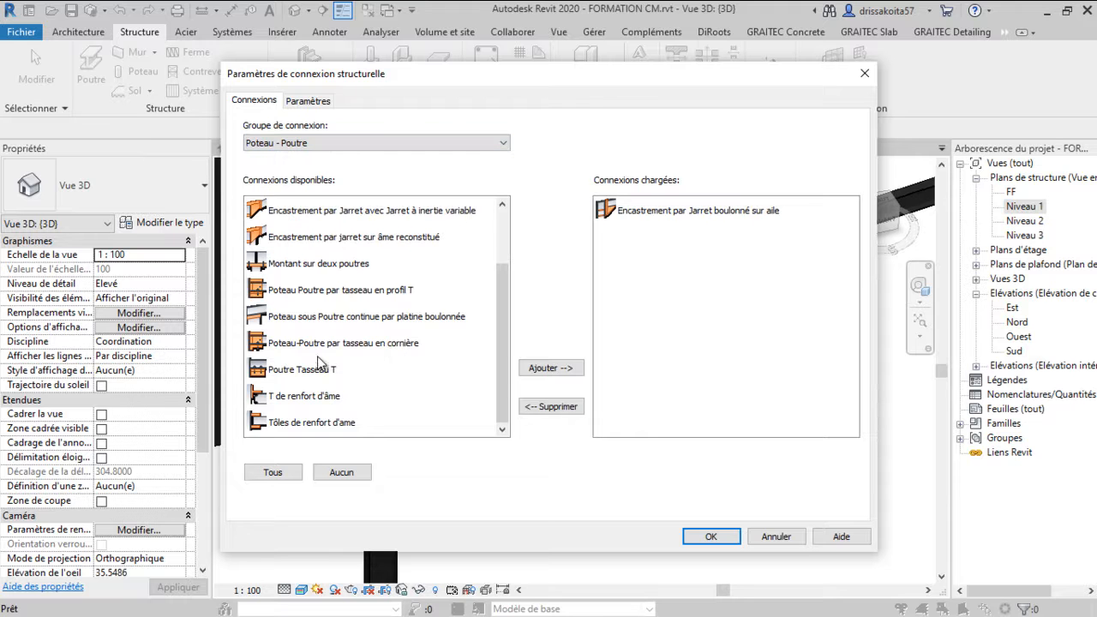
pyautogui.scroll(1, 318, 362)
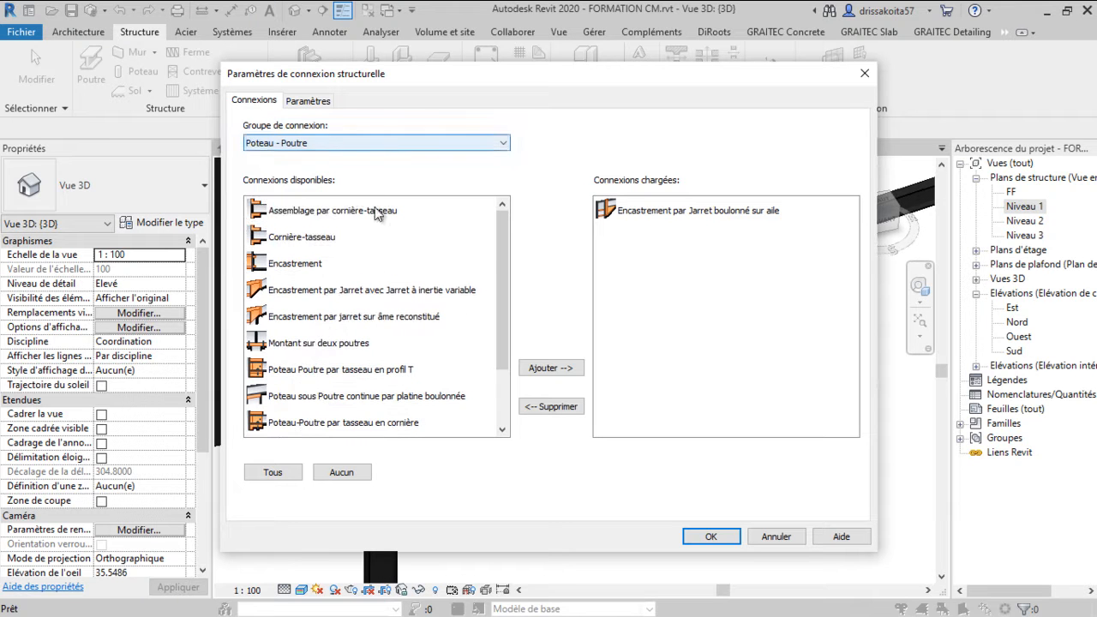
pyautogui.scroll(-1, 366, 285)
pyautogui.click(387, 142)
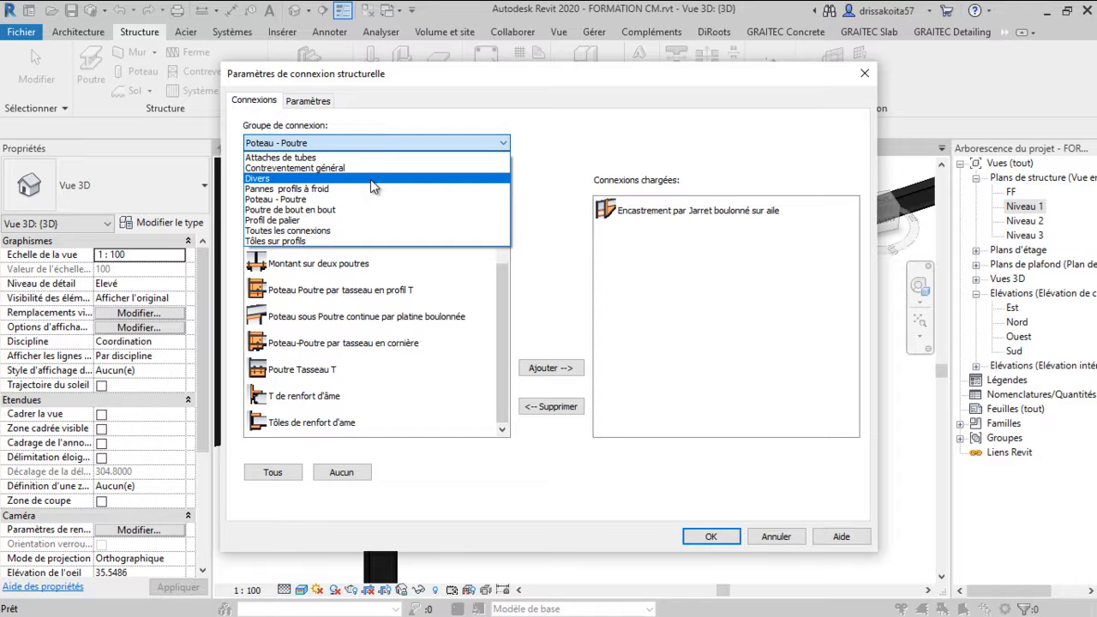
pyautogui.click(356, 210)
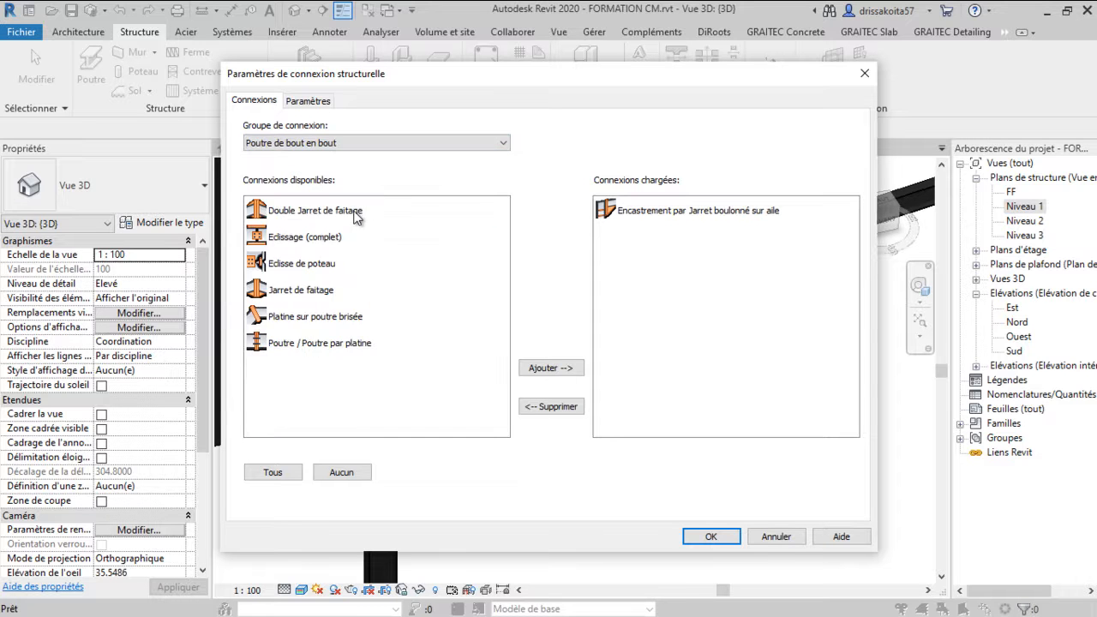
pyautogui.click(327, 291)
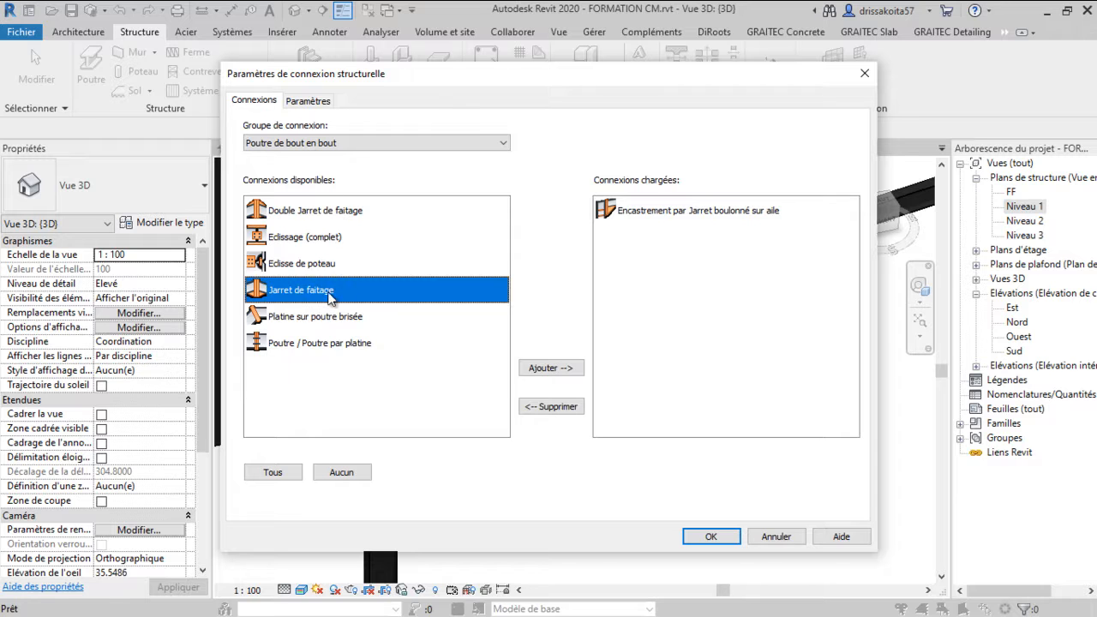
pyautogui.click(579, 377)
# Load the "Attache par Raidisseur vertical - 2 Pannes" connection from the "Pannes profils à froid" group
pyautogui.click(316, 144)
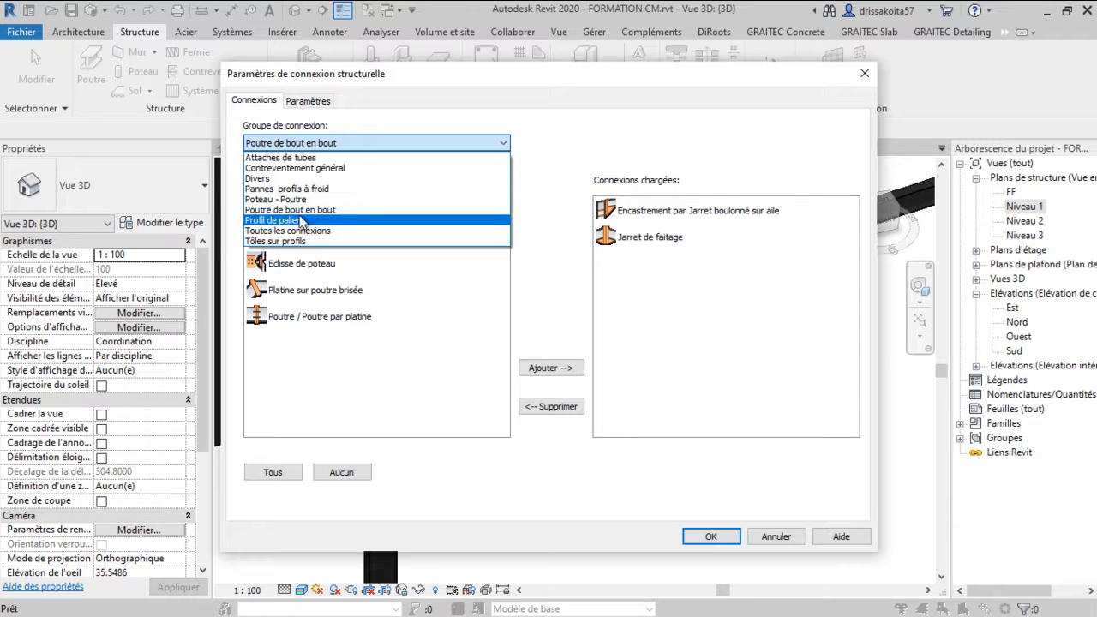
pyautogui.click(300, 188)
pyautogui.scroll(-3, 302, 248)
pyautogui.scroll(3, 301, 247)
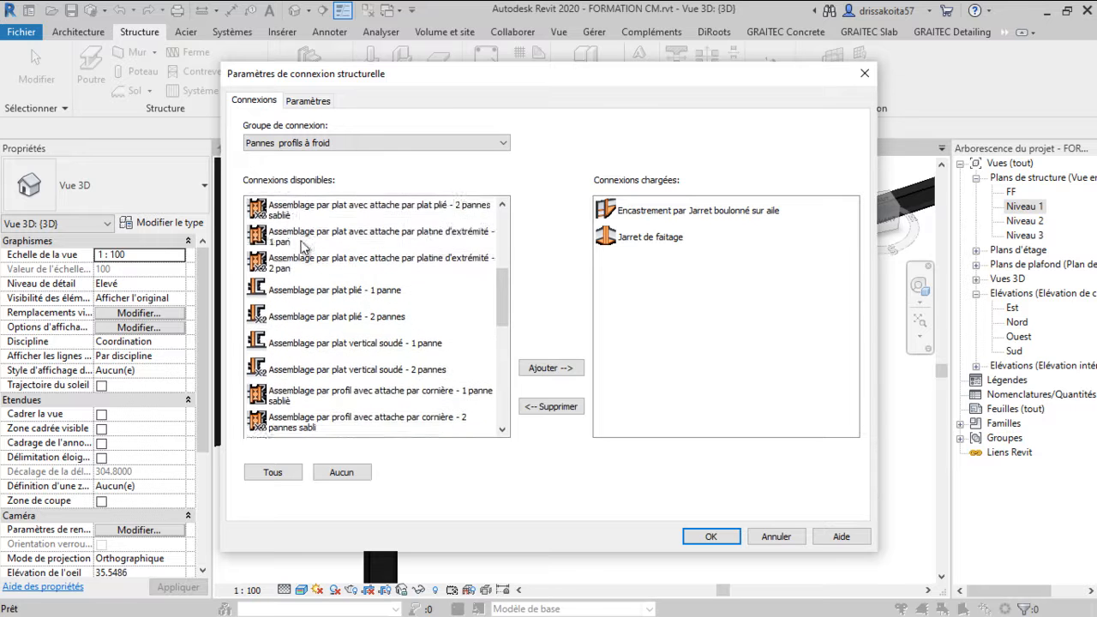
pyautogui.scroll(-3, 302, 248)
pyautogui.scroll(-5, 301, 248)
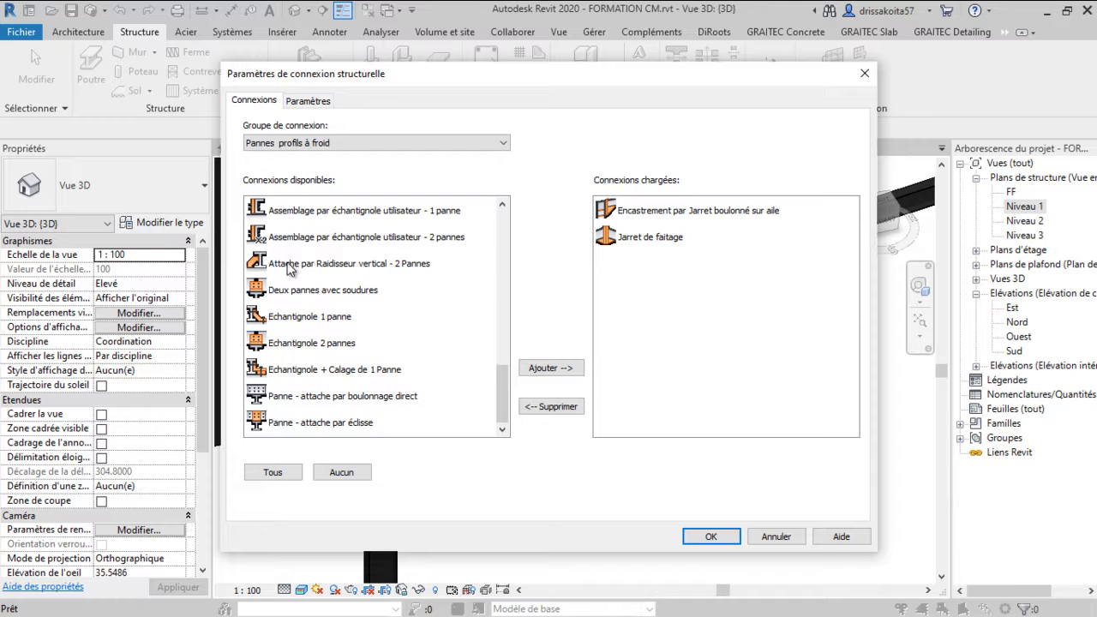
pyautogui.click(289, 267)
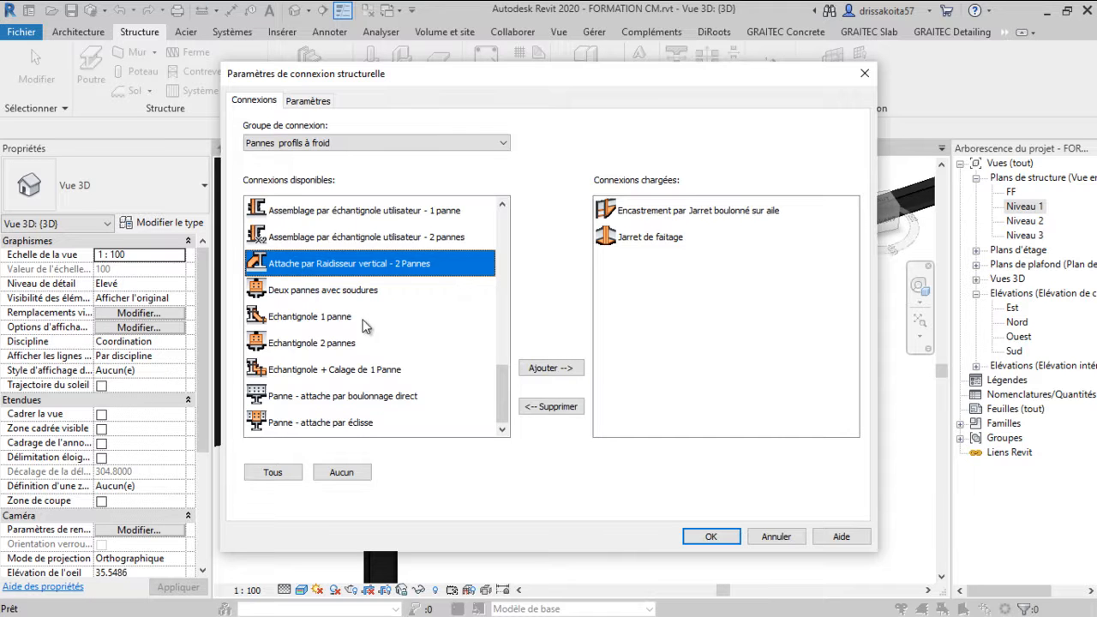
pyautogui.click(550, 368)
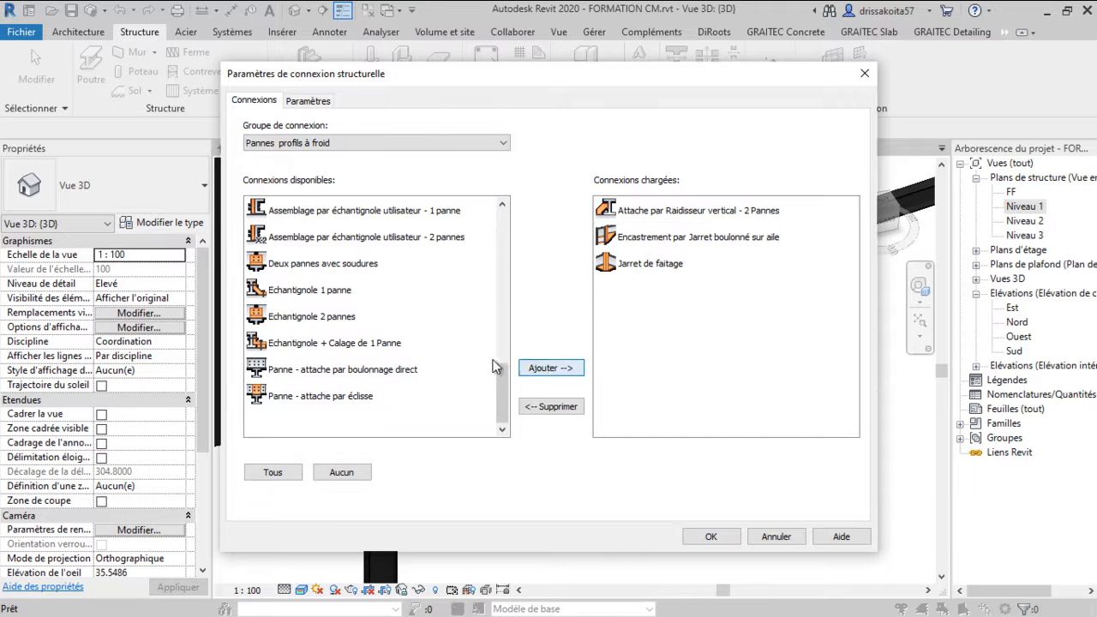
# Load the "Deux pannes avec soudures" and "Echantignole 2 pannes" connections from the "Pannes profils à froid" group
pyautogui.click(282, 263)
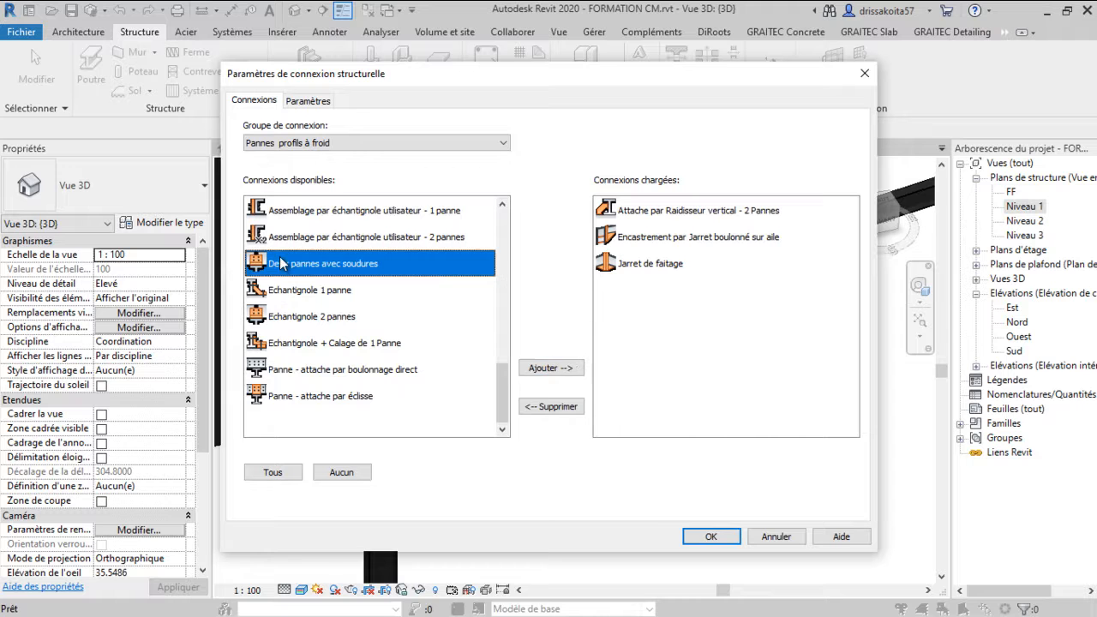
pyautogui.click(547, 368)
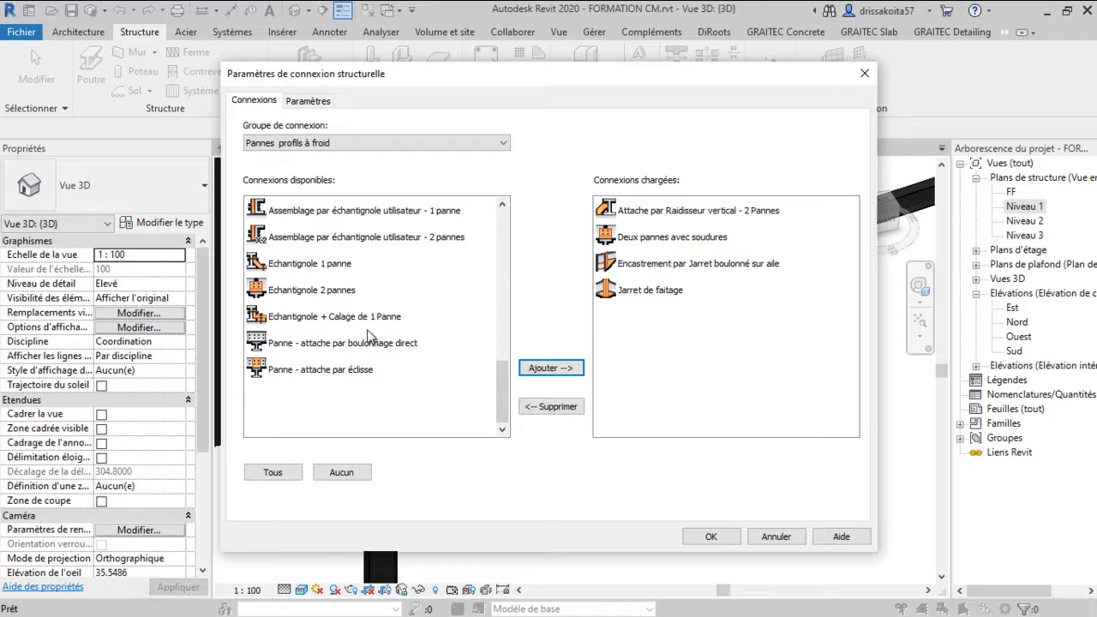
pyautogui.click(327, 295)
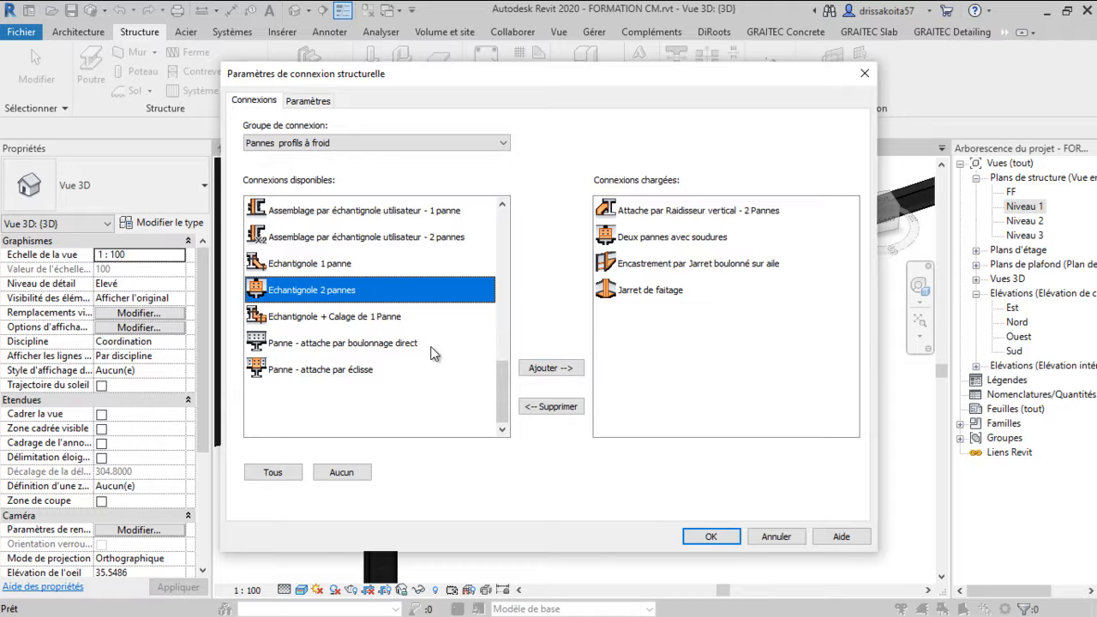
pyautogui.click(550, 368)
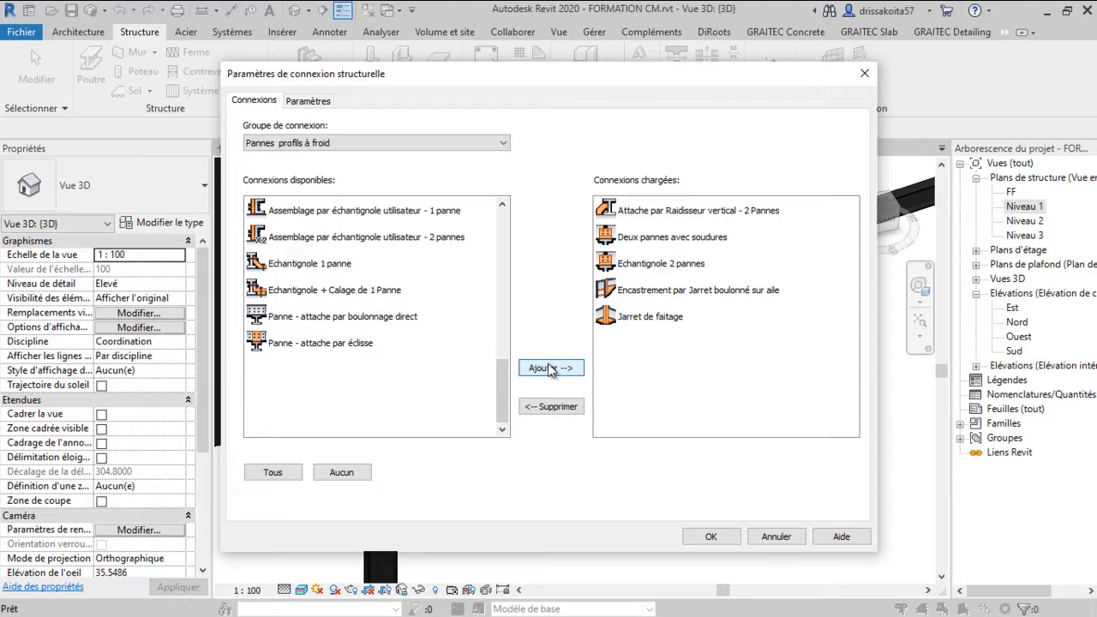
# Look through the available connections in the column-beam, end-to-end beam, "Profil de palier", tube, "Contreventement général" and "Divers" groups
pyautogui.click(349, 143)
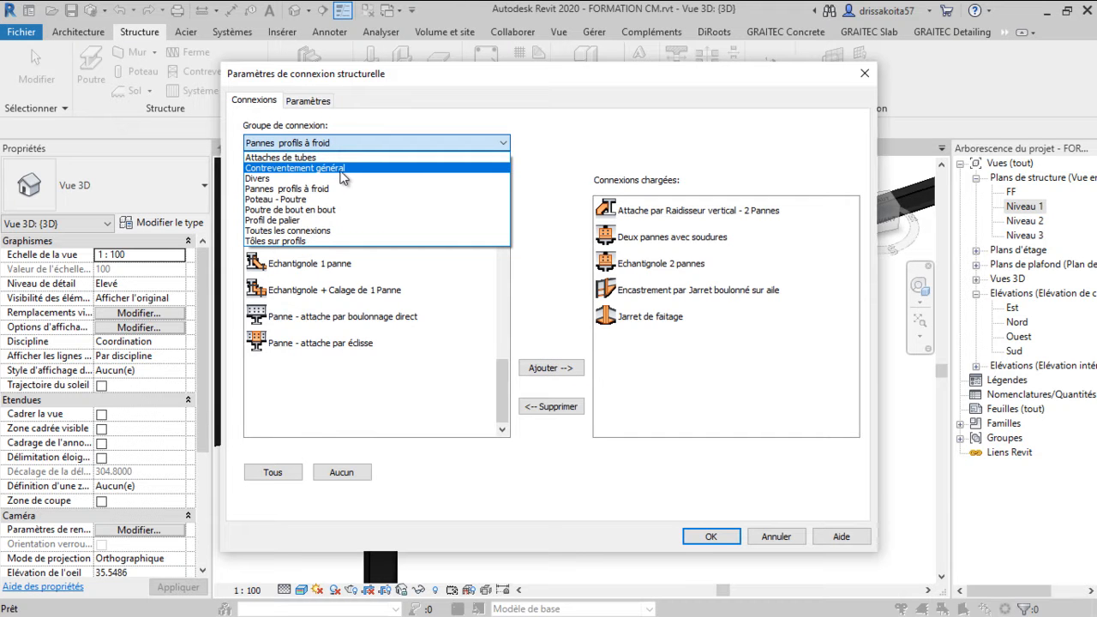
pyautogui.click(334, 199)
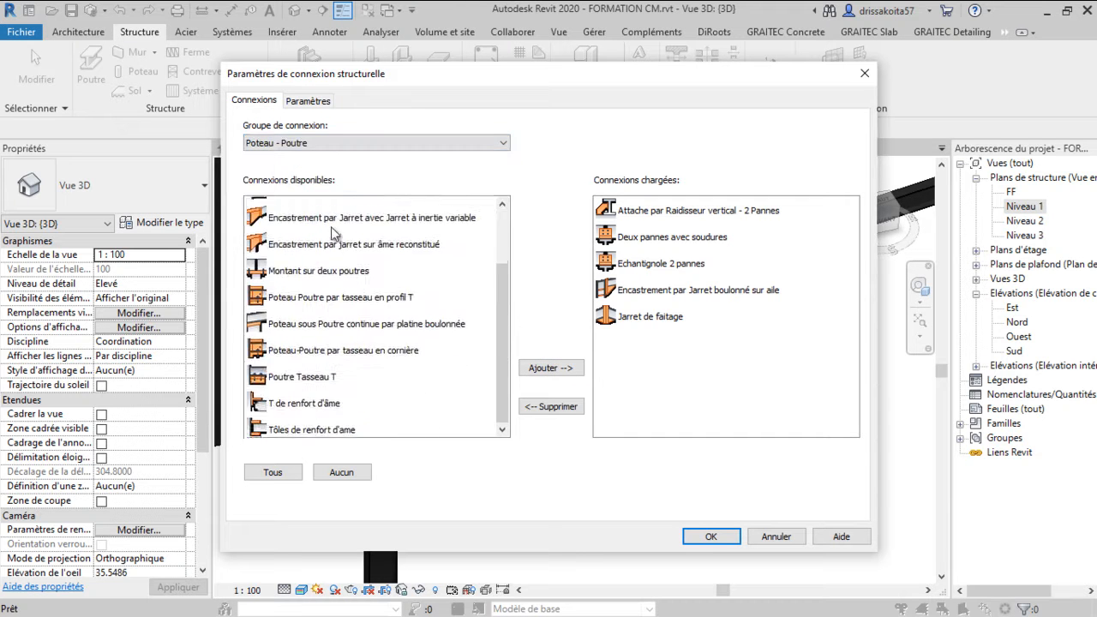
pyautogui.click(358, 146)
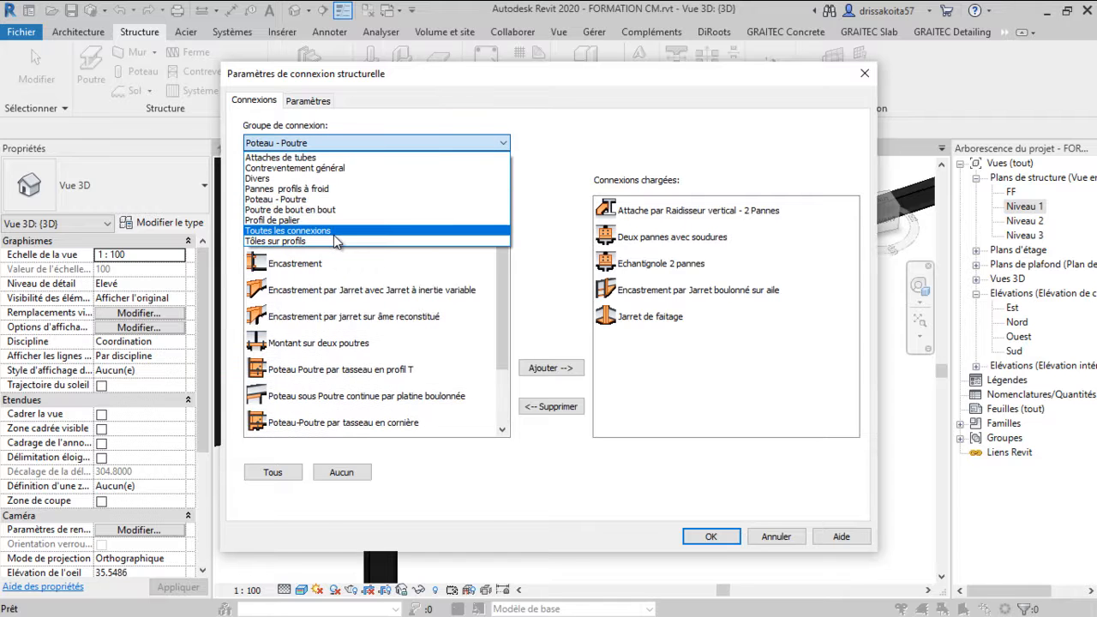
pyautogui.click(331, 210)
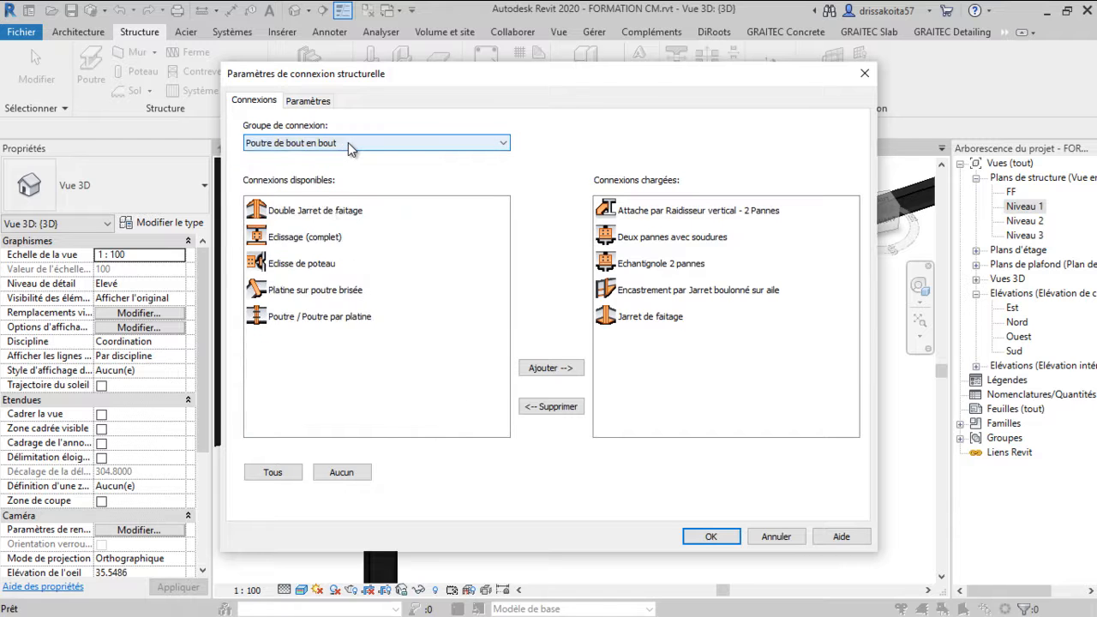
pyautogui.scroll(-1, 350, 149)
pyautogui.scroll(-2, 349, 266)
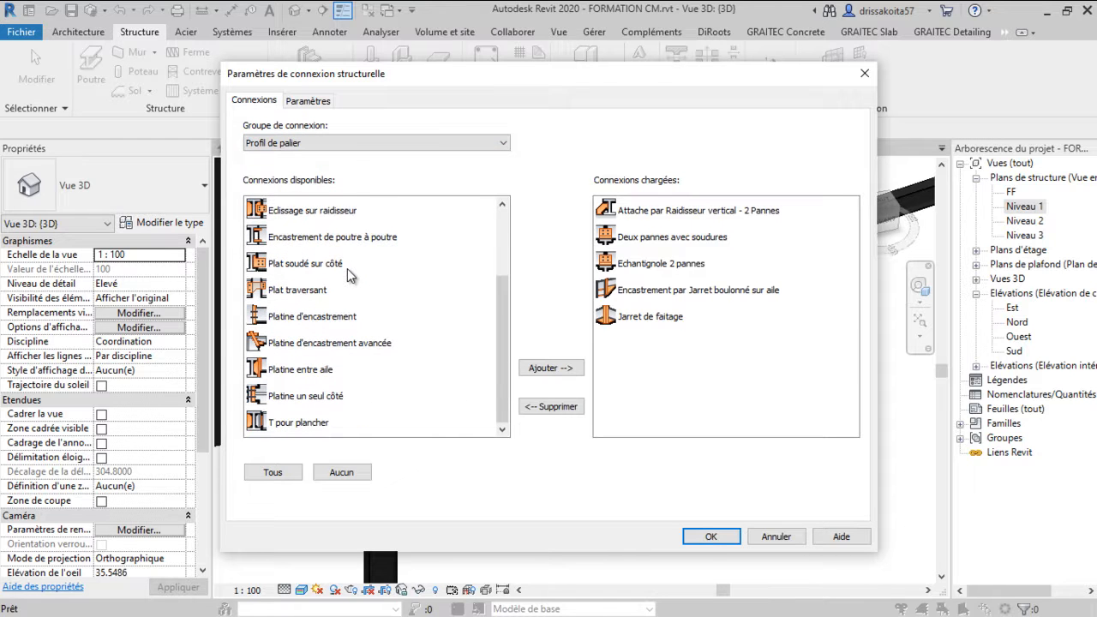
pyautogui.click(357, 146)
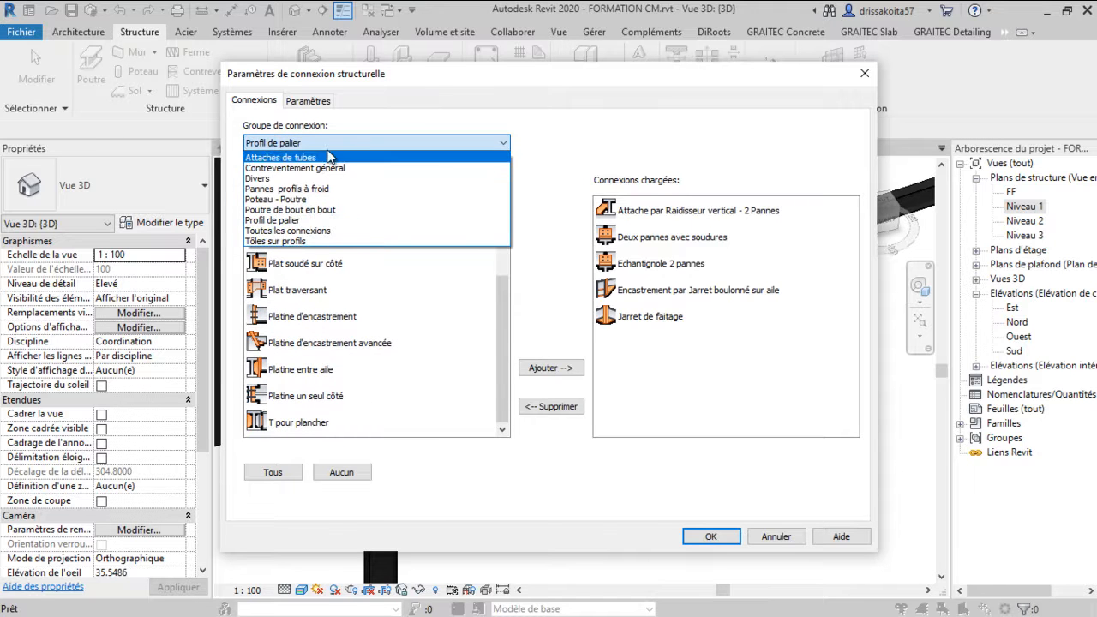
pyautogui.click(328, 156)
pyautogui.scroll(-3, 334, 206)
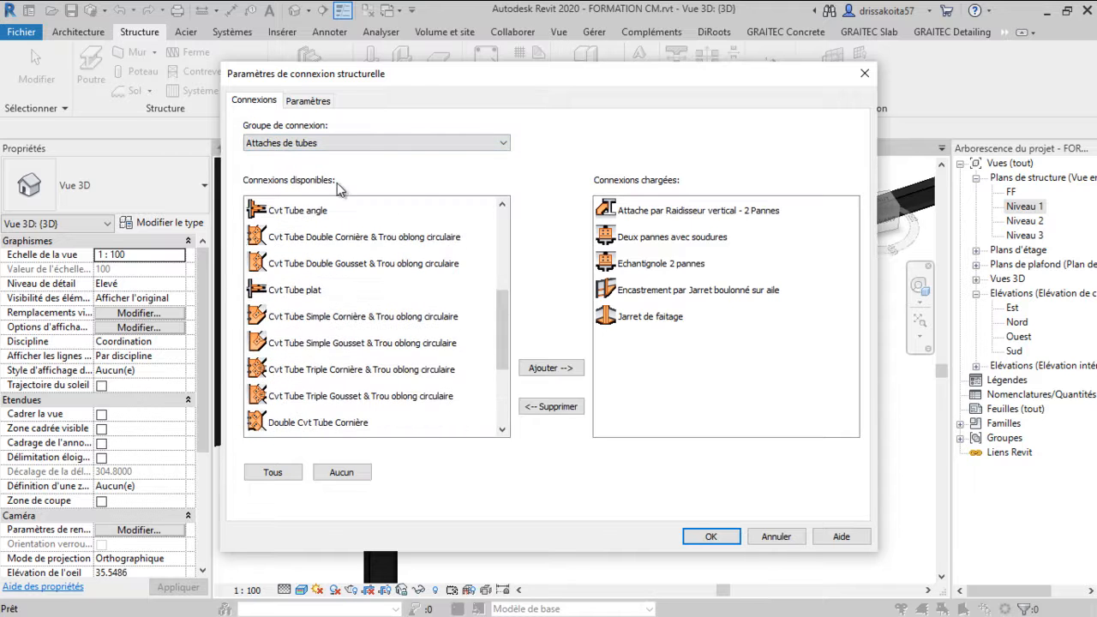
pyautogui.scroll(-1, 365, 154)
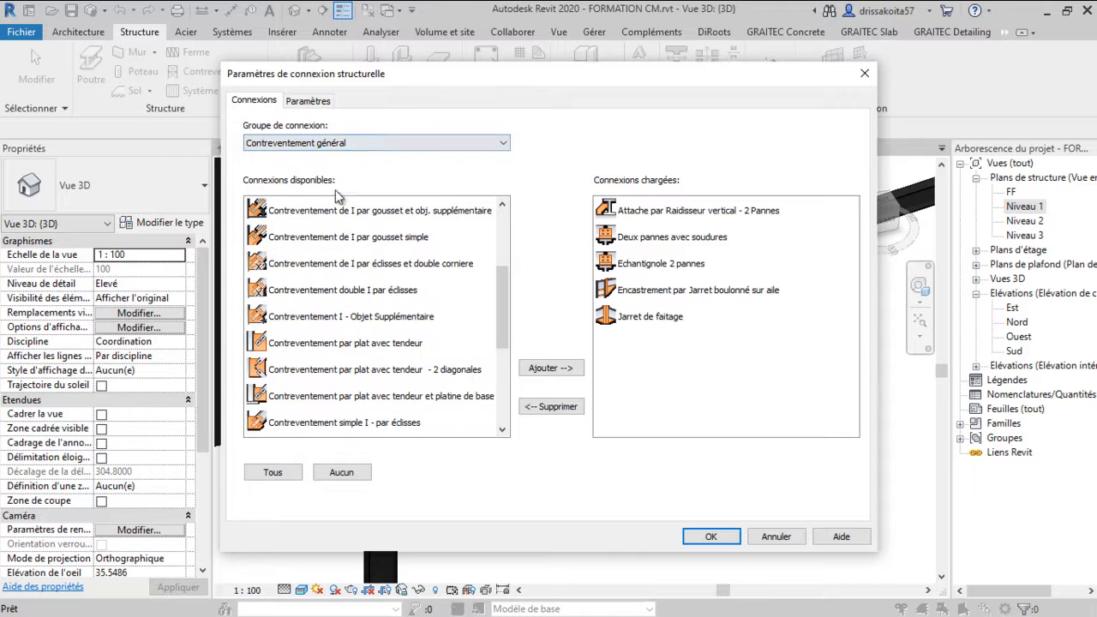
pyautogui.scroll(-1, 374, 153)
pyautogui.scroll(-1, 360, 244)
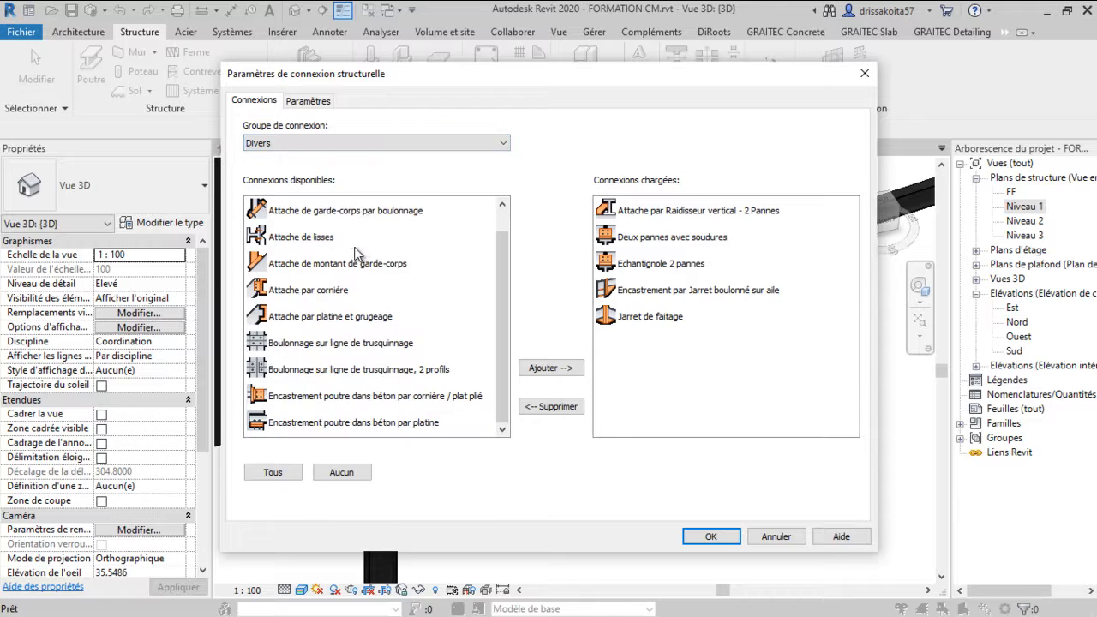
pyautogui.scroll(-2, 374, 148)
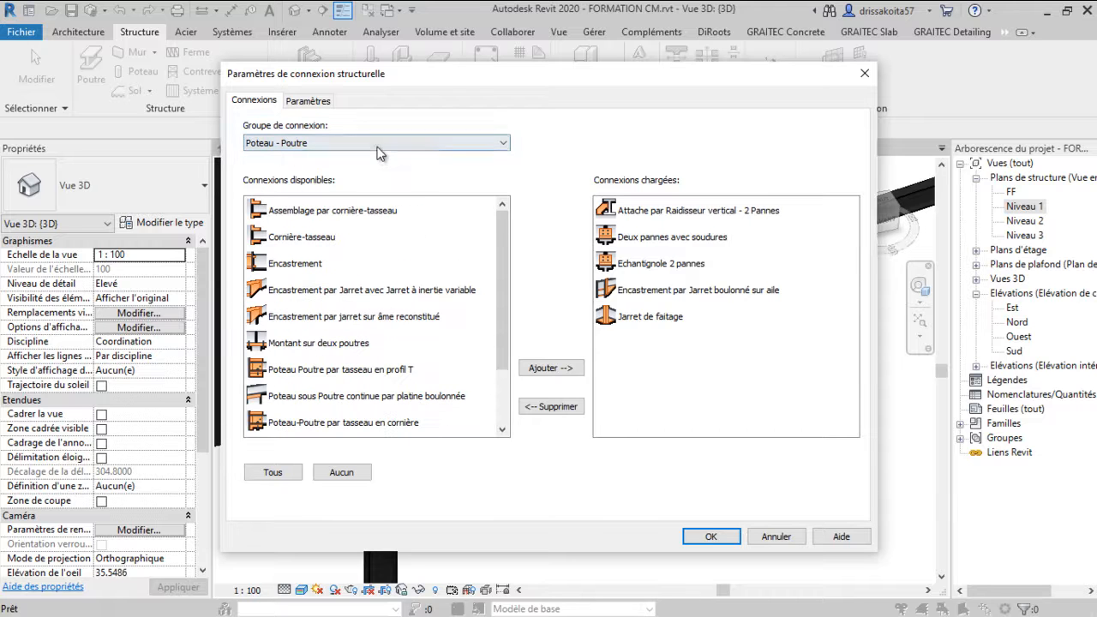
# Check the "Poteau - Poutre", "Attaches de tubes" and "Divers" groups again for further connections to load
pyautogui.click(378, 145)
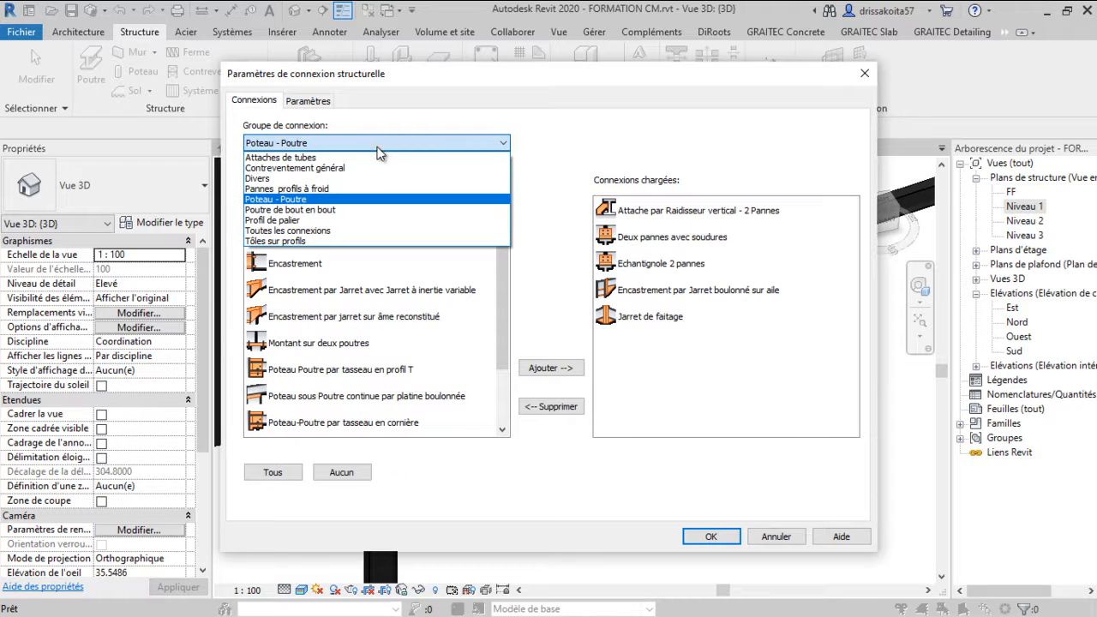
pyautogui.click(347, 199)
pyautogui.scroll(-1, 306, 310)
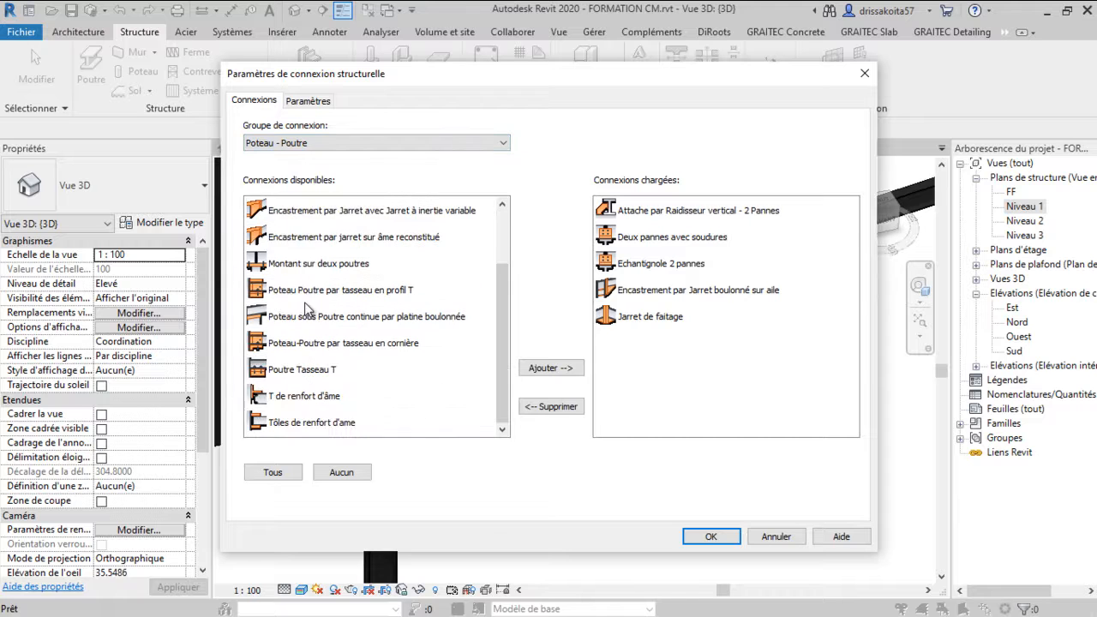
pyautogui.click(370, 140)
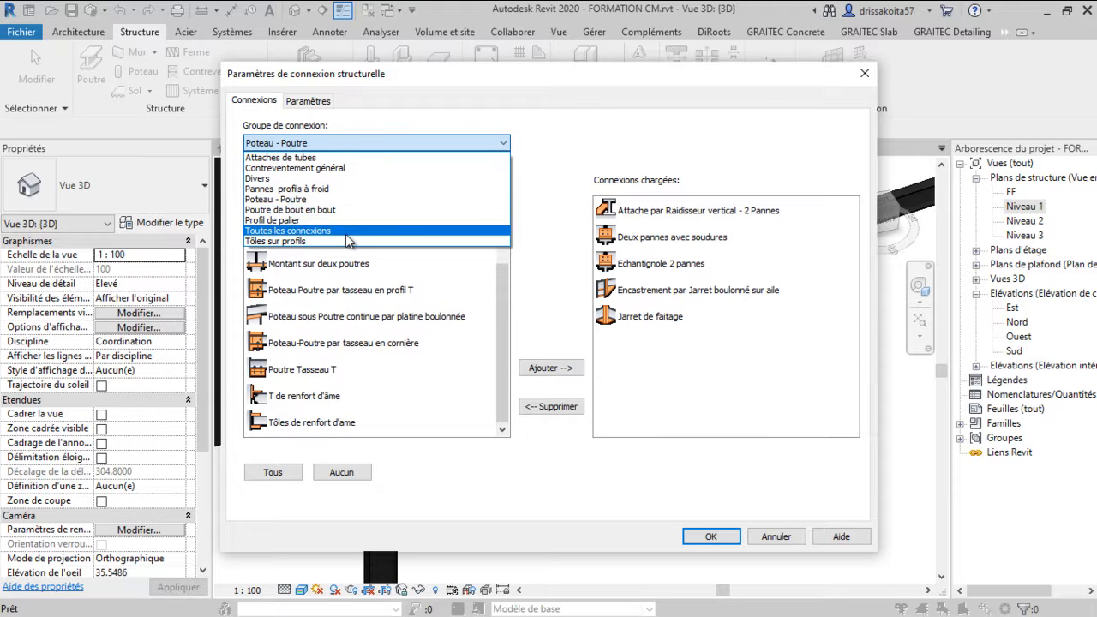
pyautogui.click(333, 158)
pyautogui.click(325, 143)
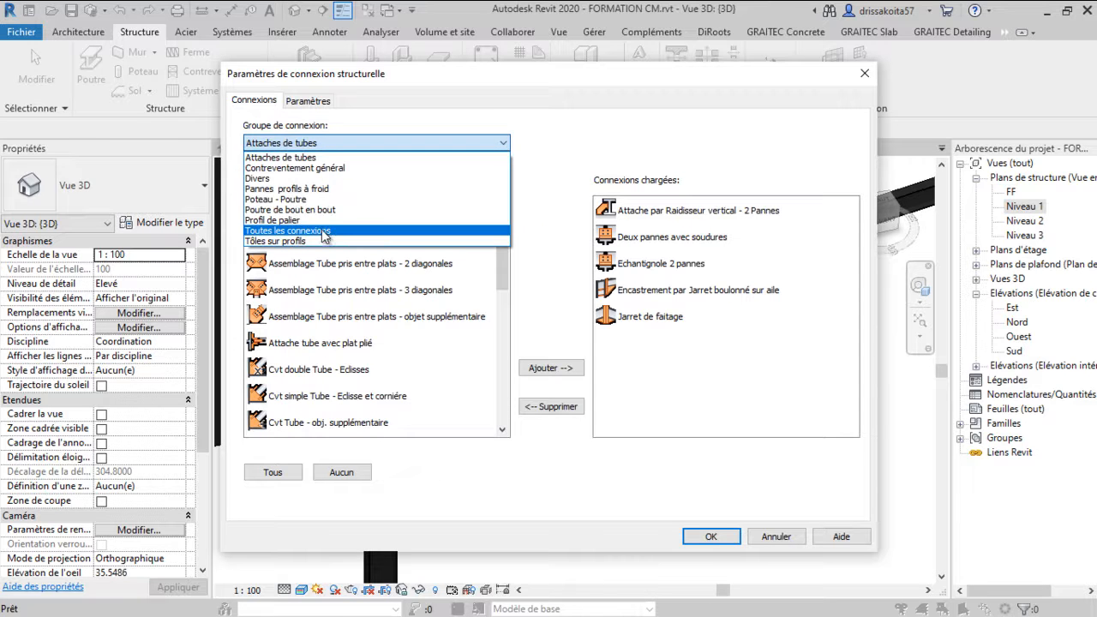
pyautogui.click(318, 178)
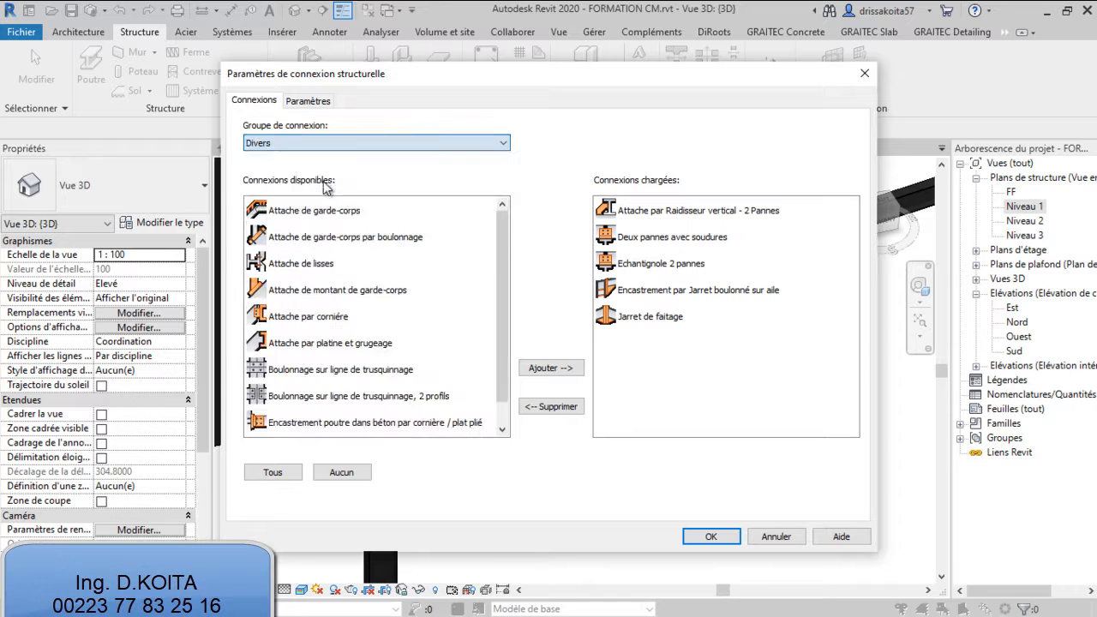
pyautogui.click(351, 143)
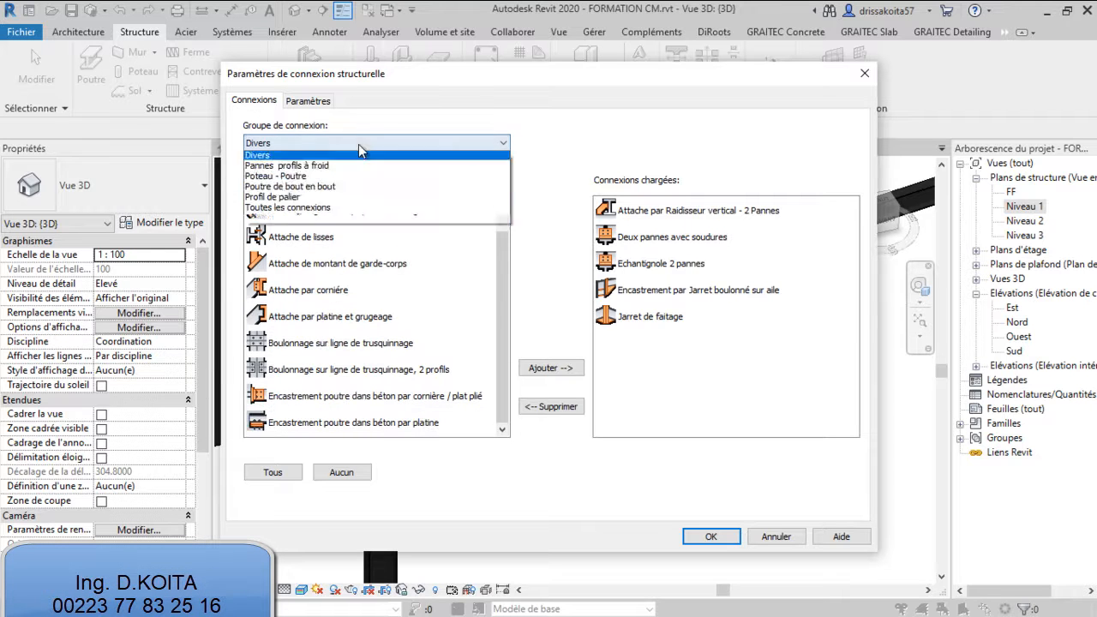
# Load the "Pied de Poteau" column base connection from the "Toutes les connexions" group
pyautogui.click(339, 231)
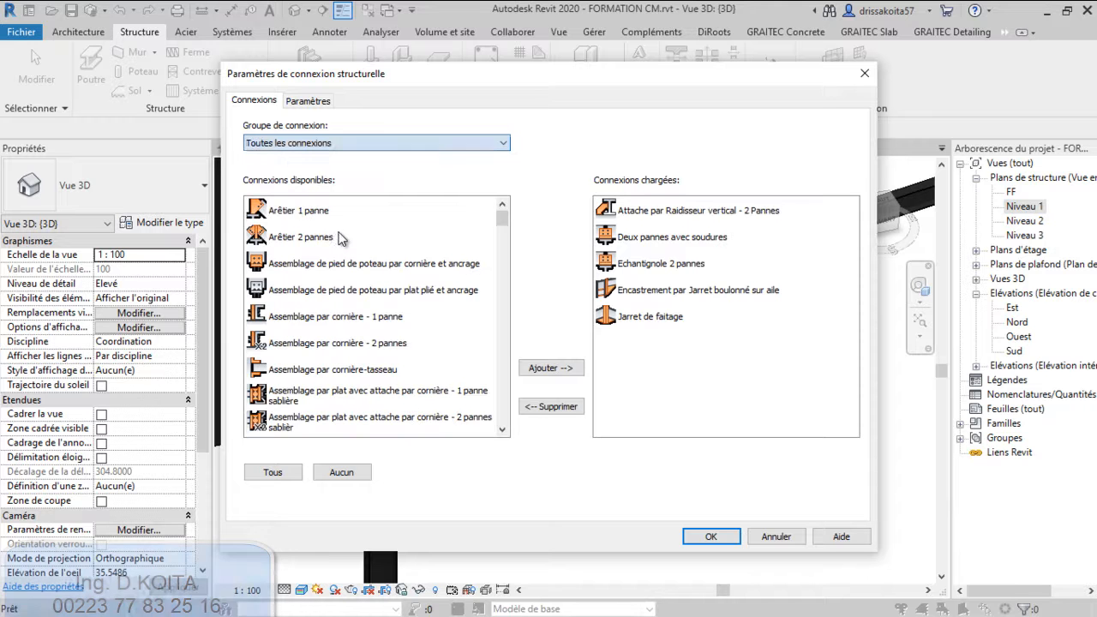
pyautogui.scroll(-5, 329, 248)
pyautogui.scroll(-10, 330, 249)
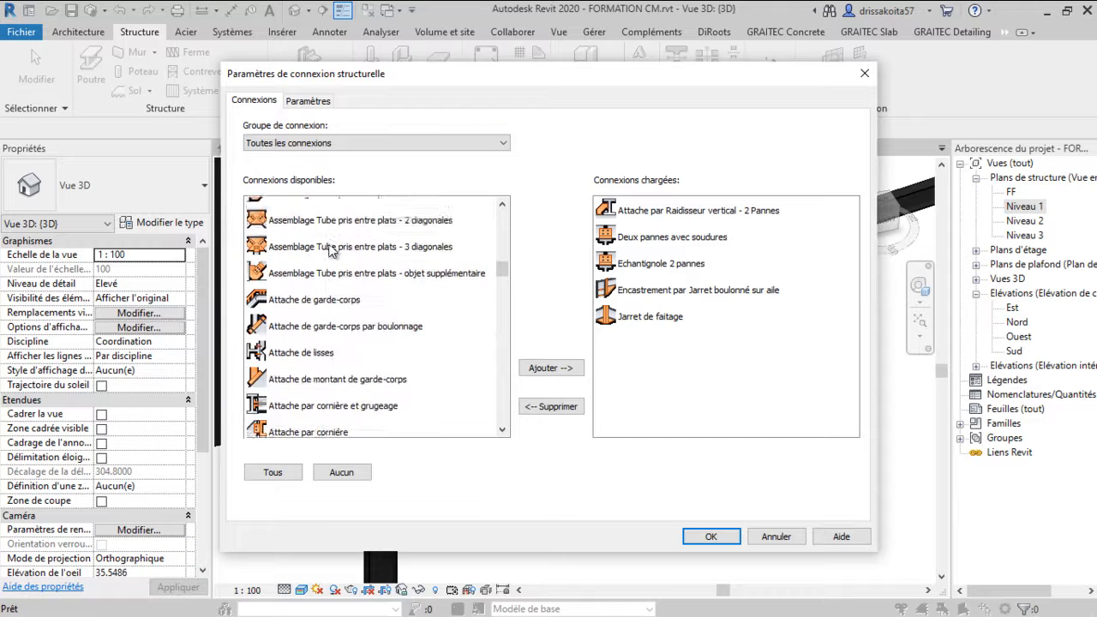
pyautogui.scroll(-10, 331, 249)
pyautogui.scroll(-3, 332, 249)
pyautogui.scroll(-3, 318, 283)
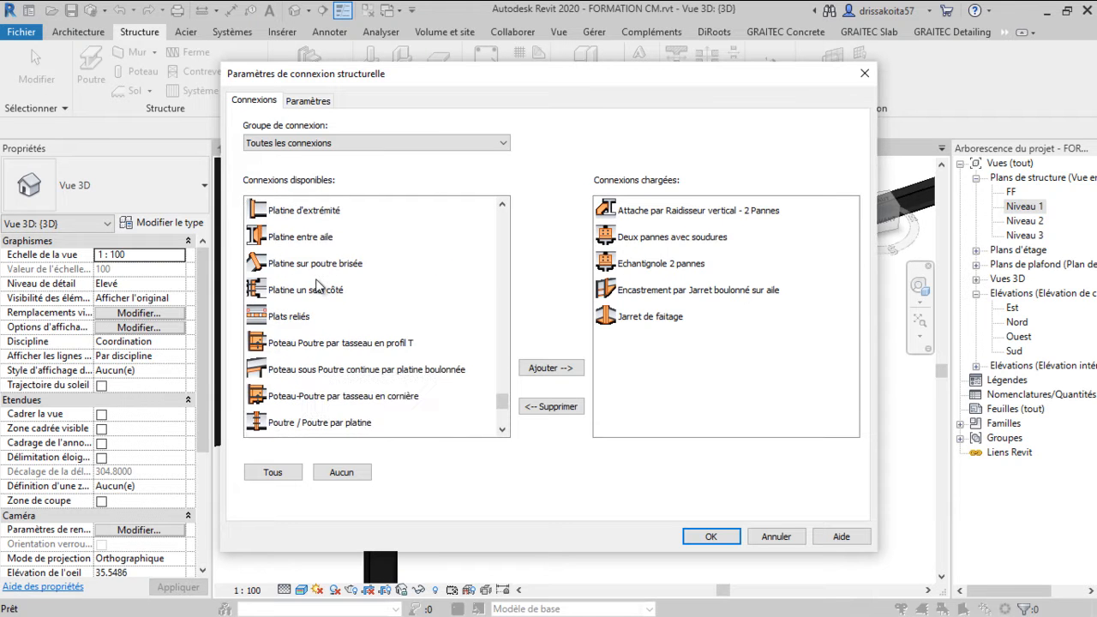
pyautogui.scroll(3, 318, 285)
pyautogui.scroll(-6, 319, 286)
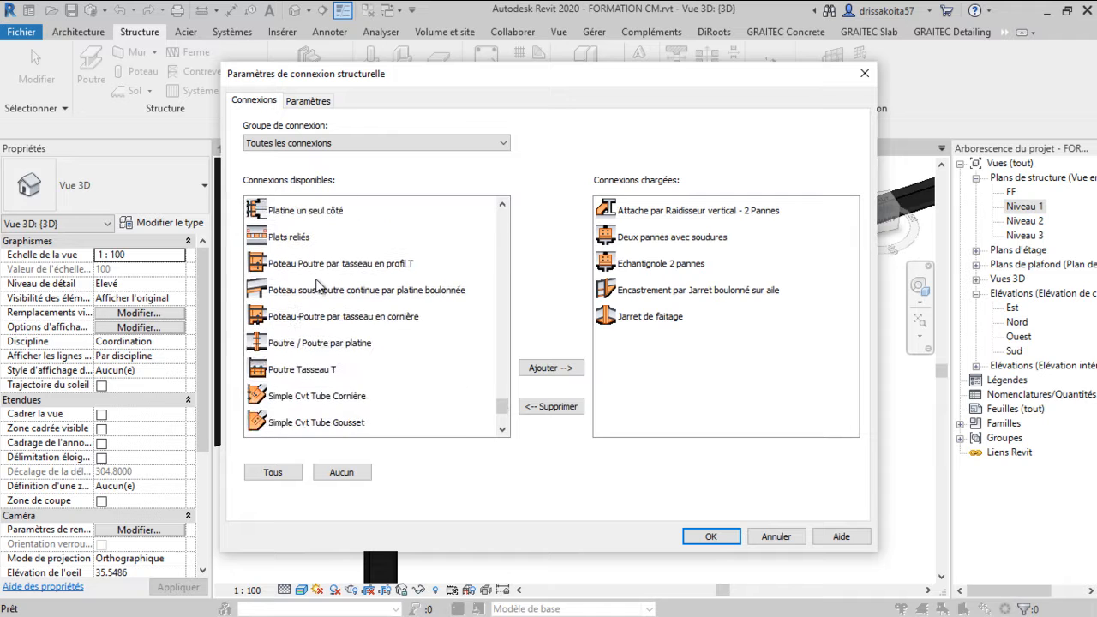
pyautogui.scroll(-3, 319, 285)
pyautogui.scroll(-2, 319, 285)
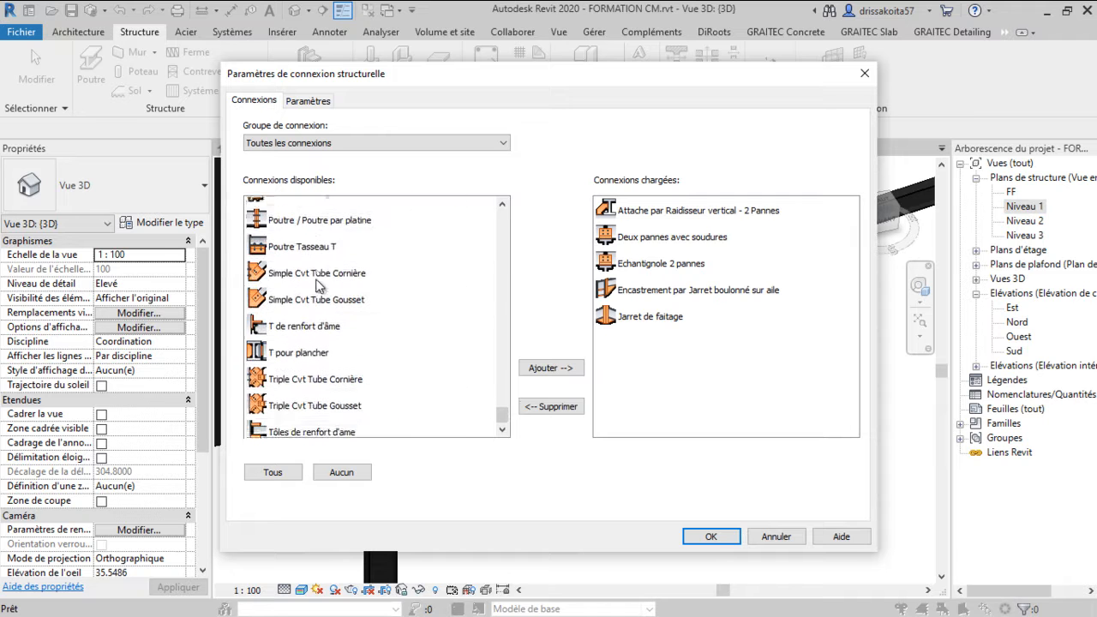
pyautogui.scroll(6, 319, 286)
pyautogui.scroll(10, 319, 285)
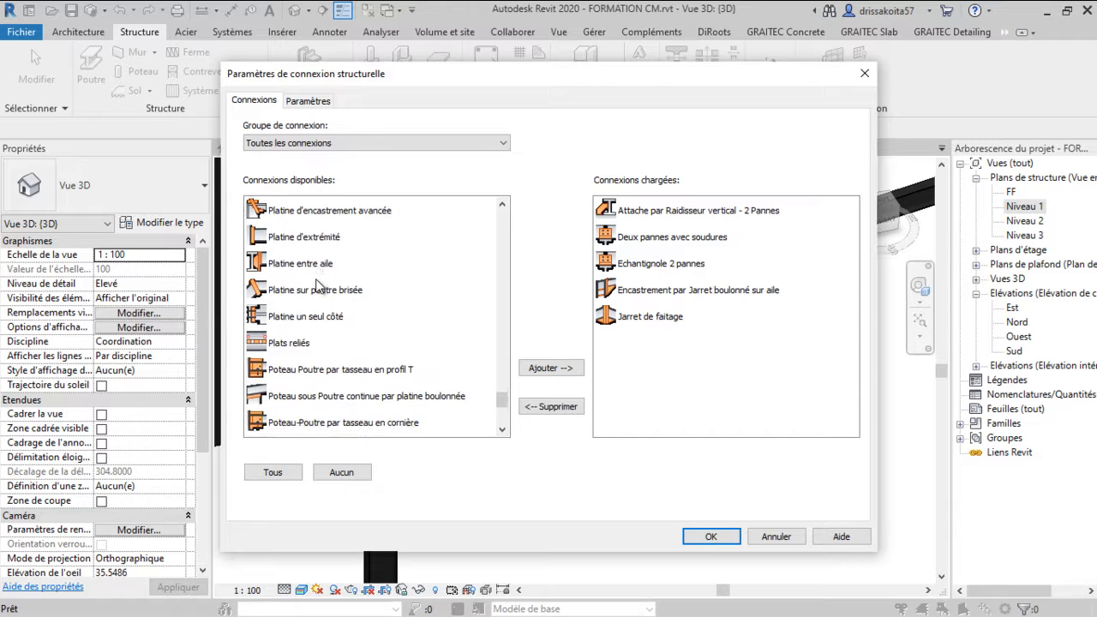
pyautogui.scroll(3, 318, 285)
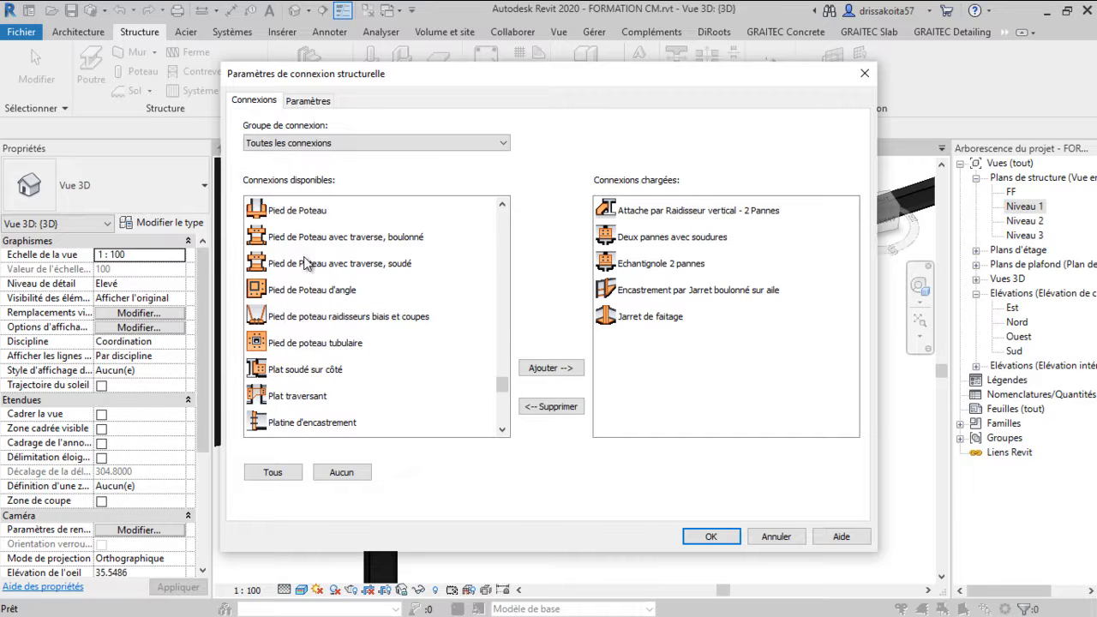
pyautogui.click(323, 214)
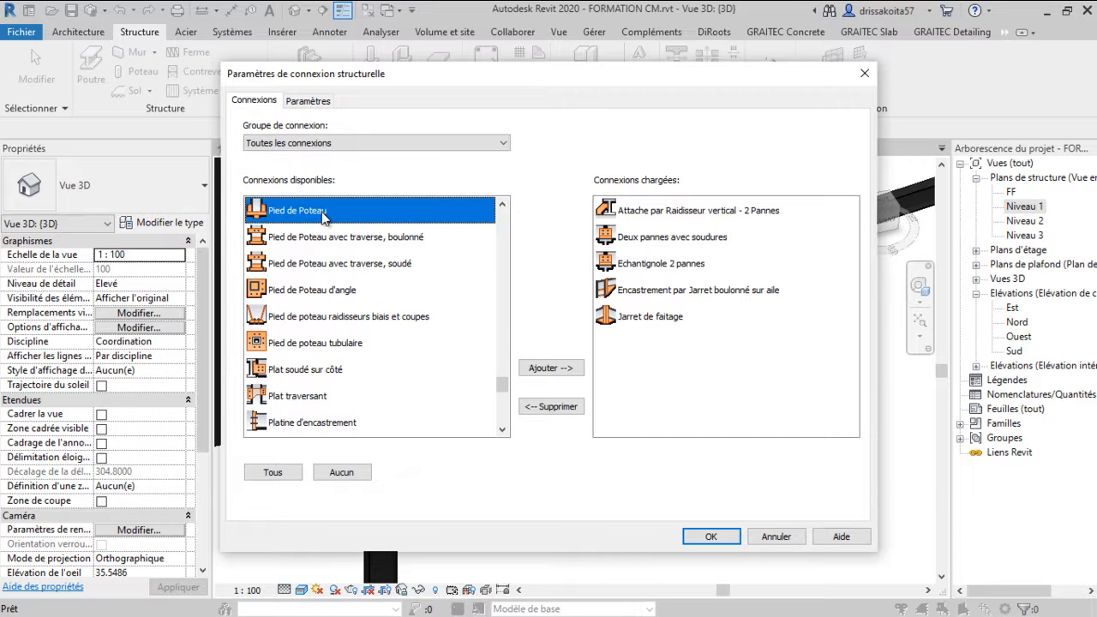
pyautogui.click(524, 368)
# Check the neighbouring entries in the full connection list and accept the structural connection settings
pyautogui.scroll(3, 351, 316)
pyautogui.scroll(-3, 343, 316)
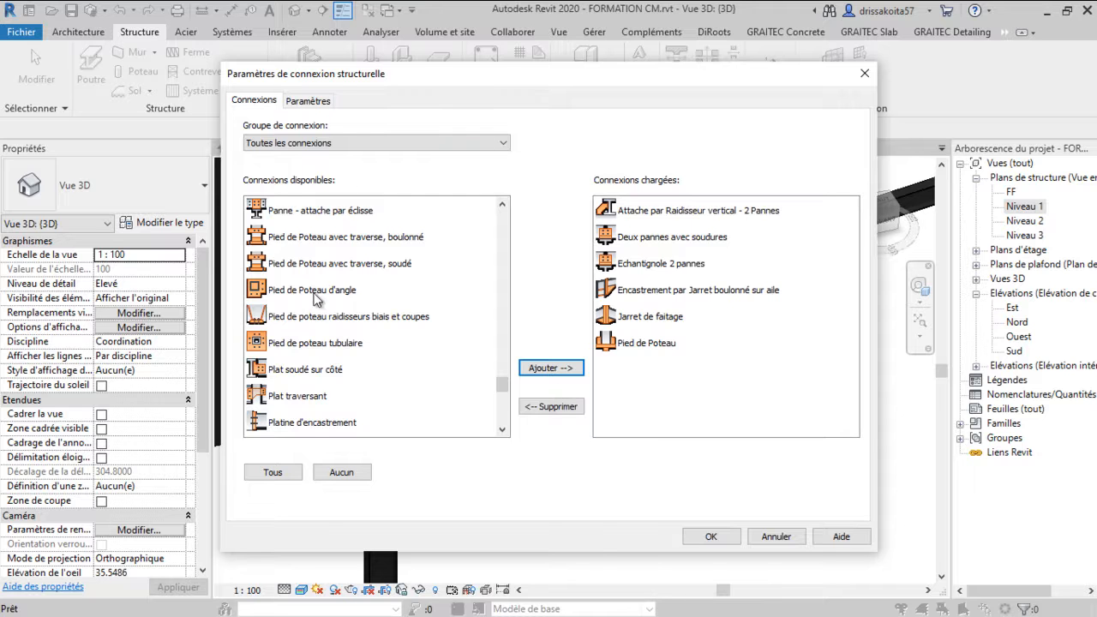
pyautogui.scroll(1, 315, 319)
pyautogui.scroll(1, 316, 319)
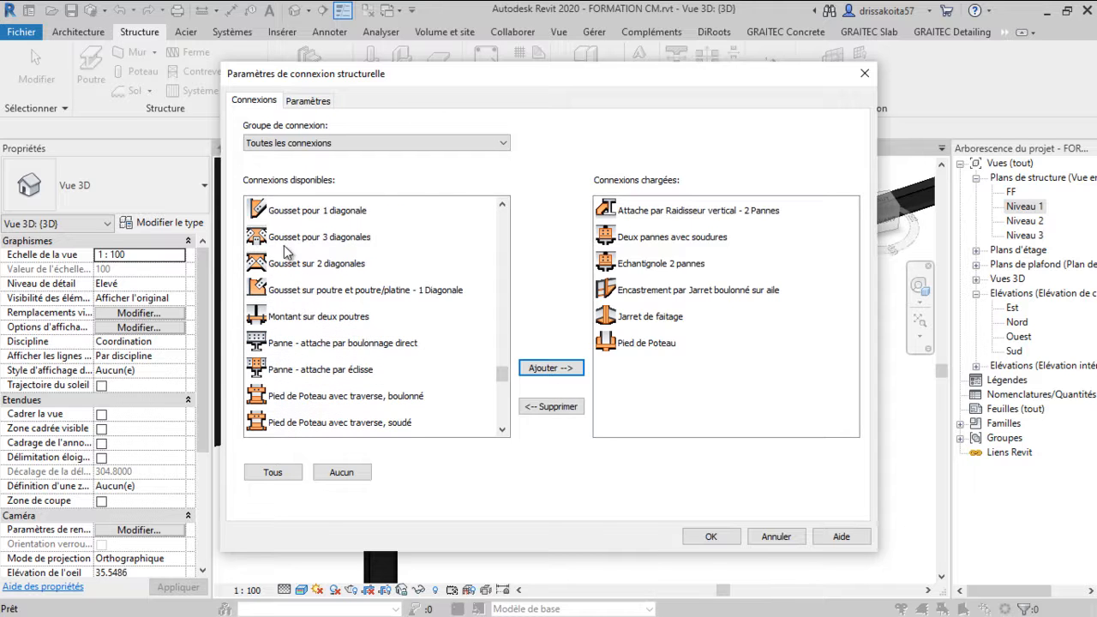
pyautogui.scroll(1, 309, 257)
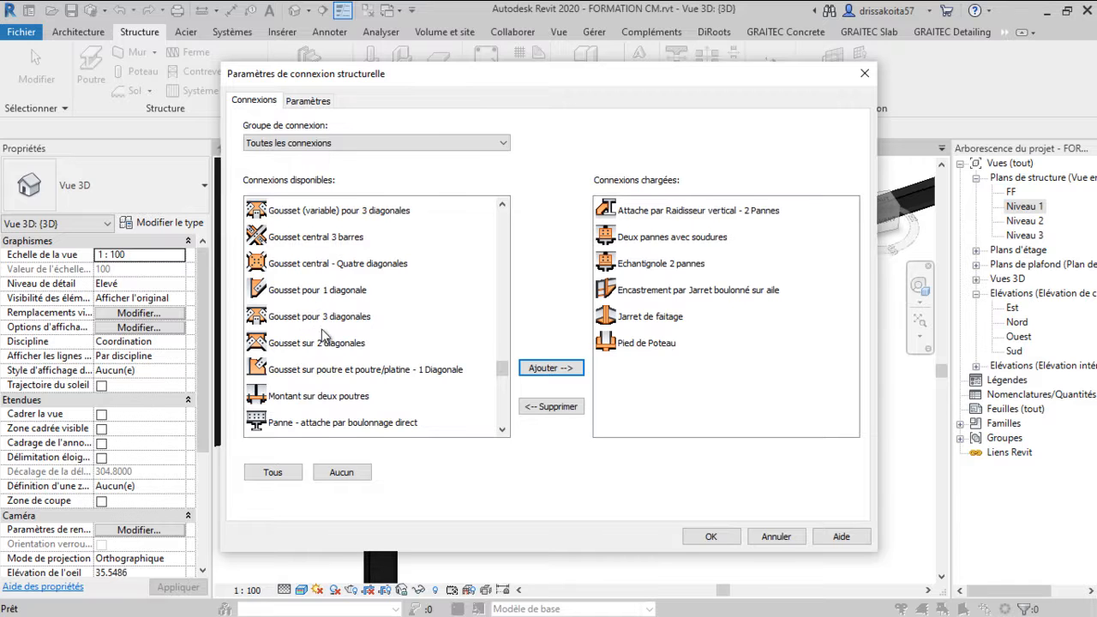
pyautogui.scroll(-1, 338, 334)
pyautogui.scroll(1, 327, 312)
pyautogui.click(718, 534)
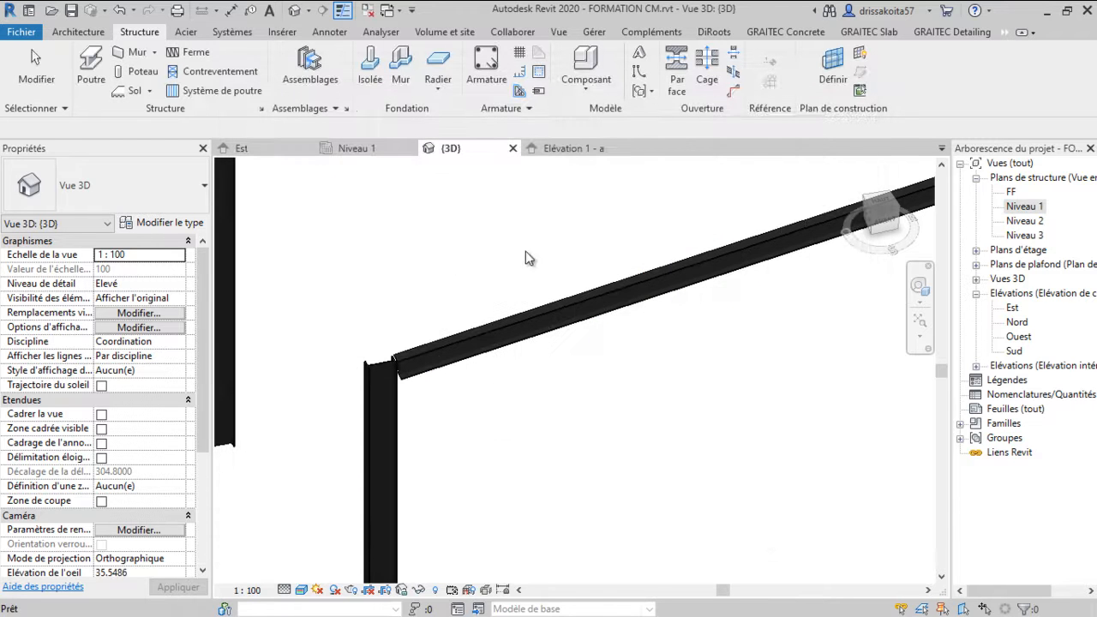
# Place a structural connection between the column and the rafter at the portal frame's eaves
pyautogui.scroll(-4, 414, 227)
pyautogui.moveTo(502, 420); pyautogui.dragTo(363, 274)
pyautogui.scroll(3, 399, 240)
pyautogui.click(416, 269)
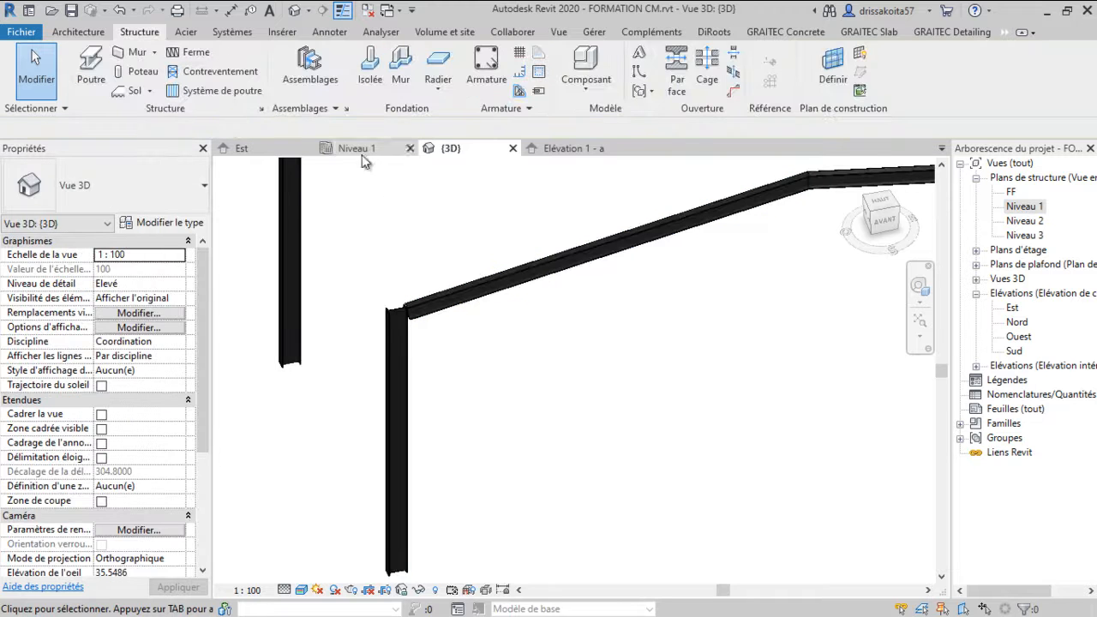
pyautogui.click(330, 97)
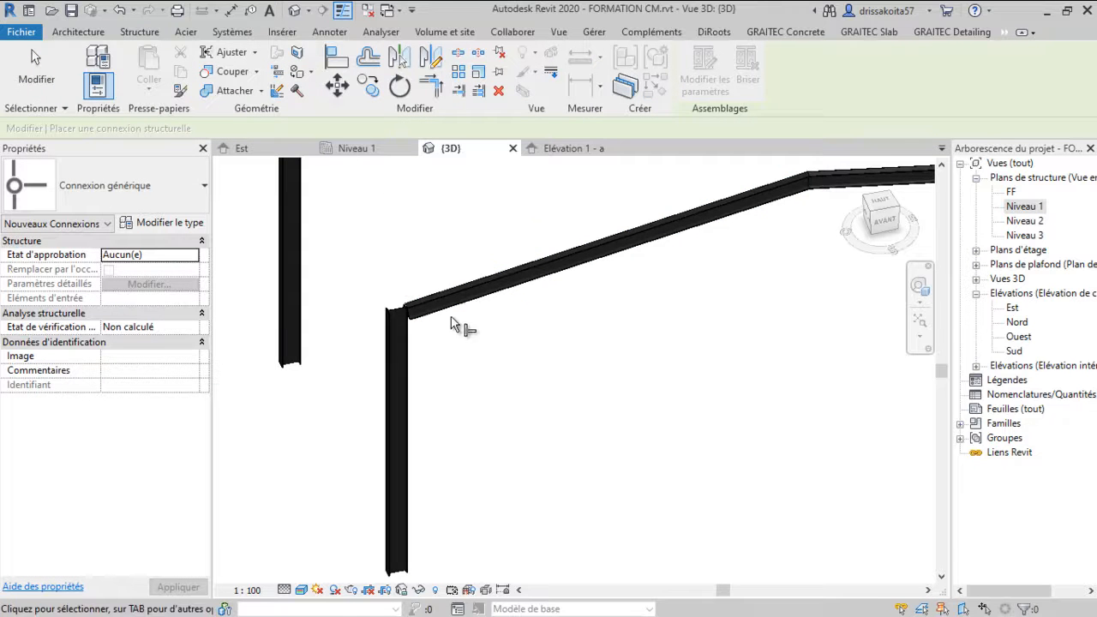
pyautogui.scroll(2, 472, 317)
pyautogui.moveTo(549, 437); pyautogui.dragTo(306, 252)
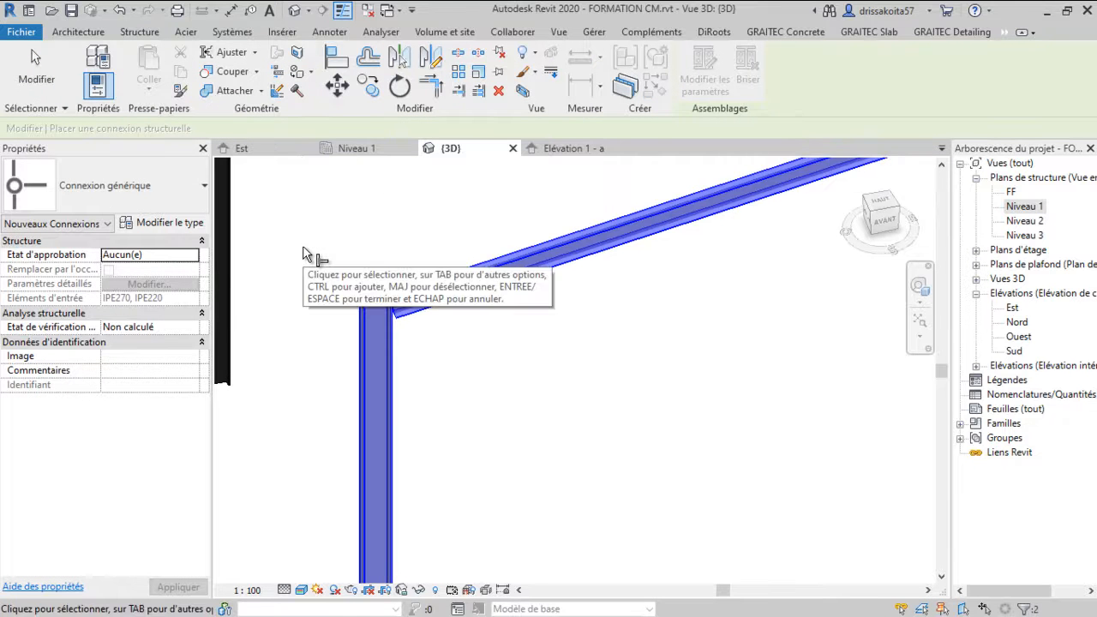
pyautogui.press('Return')
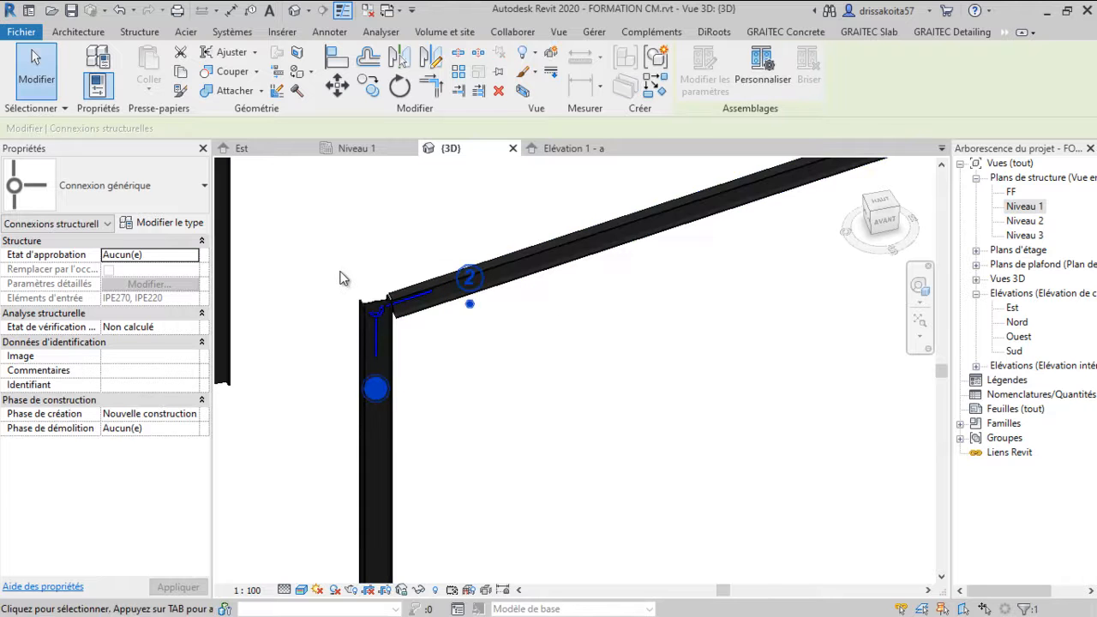
# Change the eaves connection's type to "Encastrement par Jarret boulonné sur aile"
pyautogui.scroll(2, 375, 385)
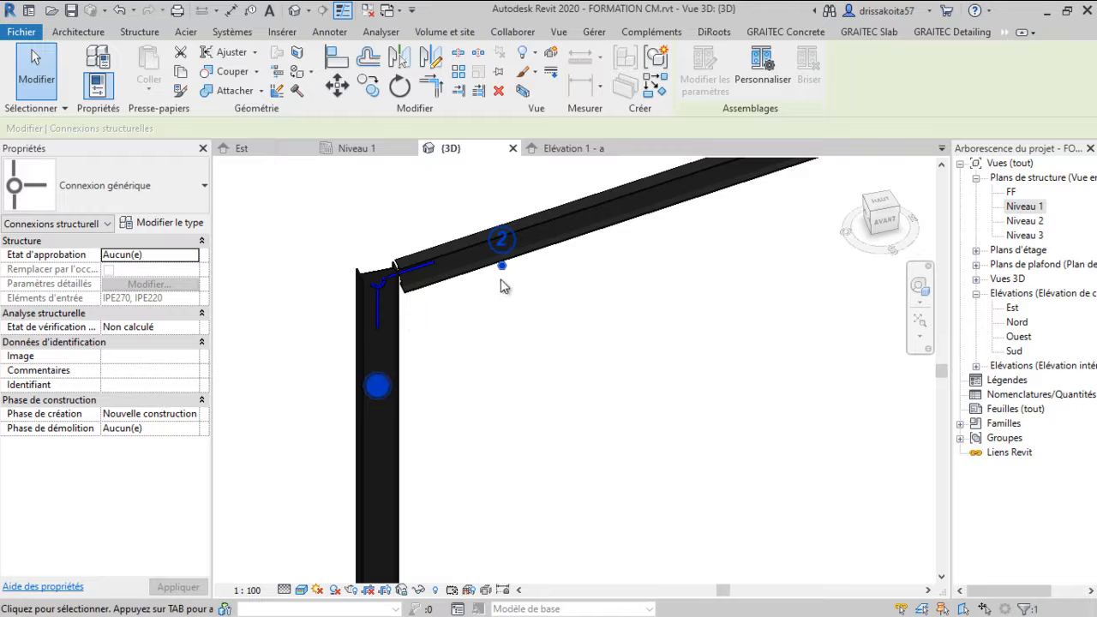
pyautogui.scroll(2, 494, 243)
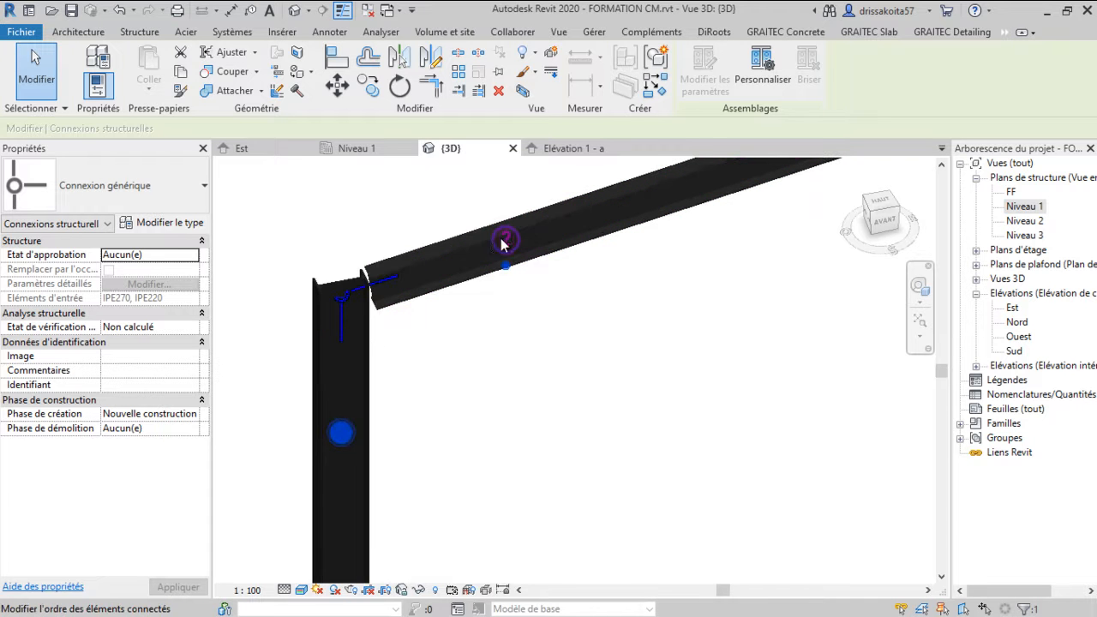
pyautogui.scroll(-3, 349, 378)
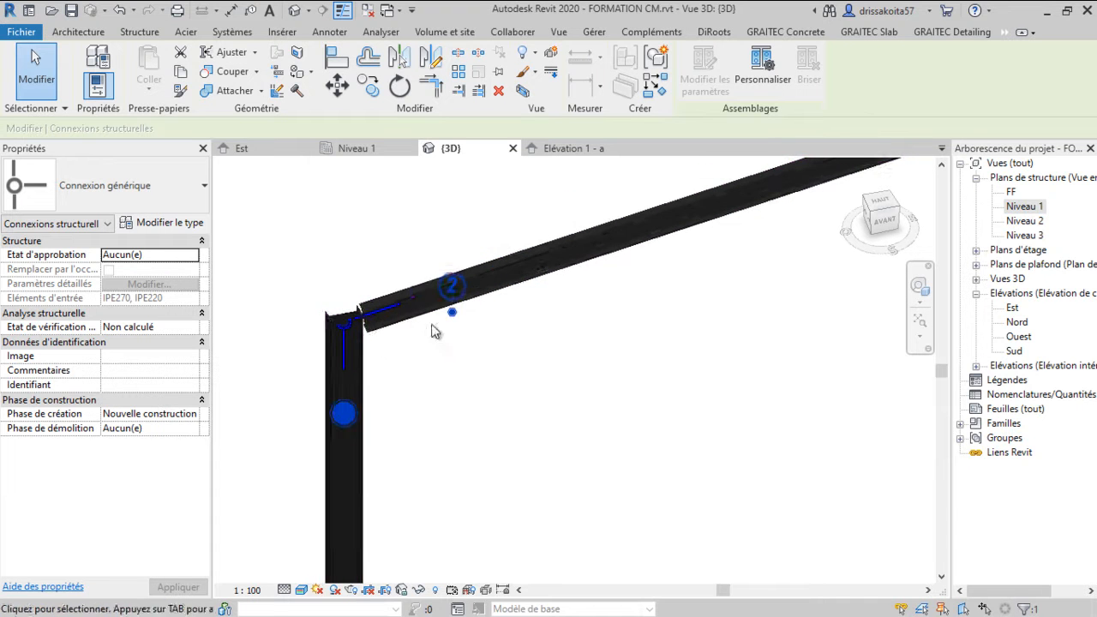
pyautogui.click(167, 179)
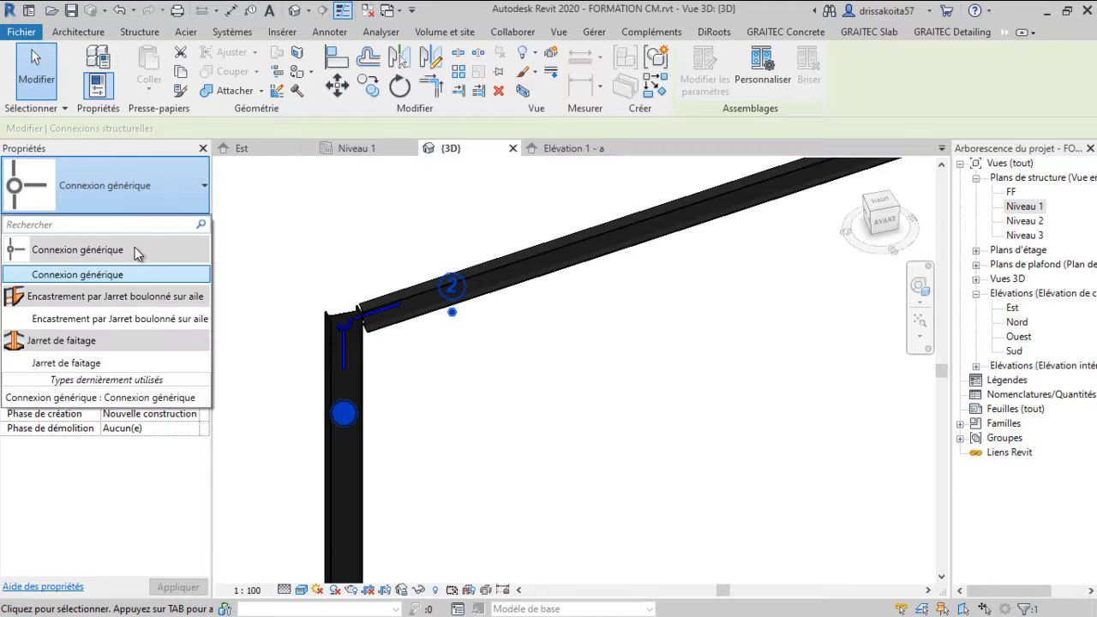
pyautogui.click(104, 318)
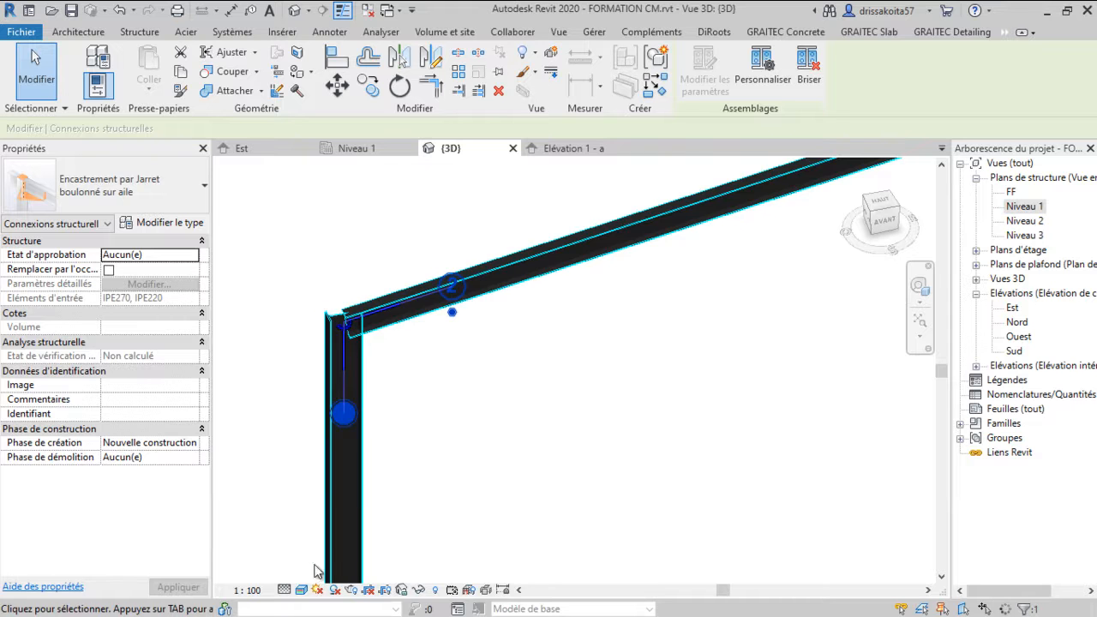
# Check the 3D view's visual style options and set its detail level to "Elevé"
pyautogui.scroll(2, 409, 368)
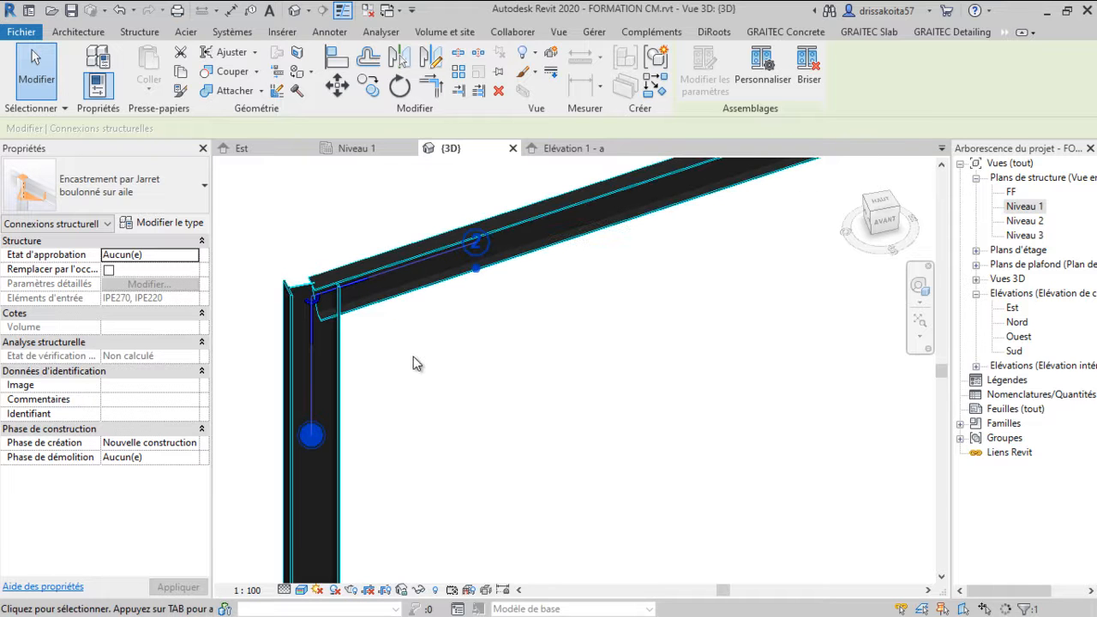
pyautogui.click(301, 590)
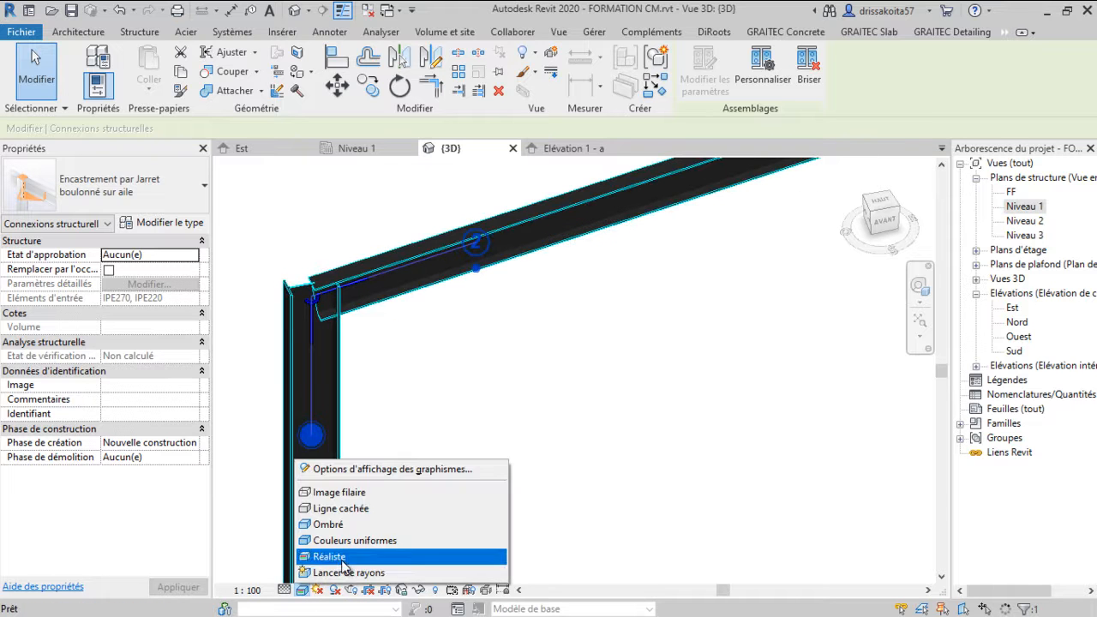
pyautogui.click(548, 372)
pyautogui.scroll(-2, 358, 342)
pyautogui.click(283, 589)
pyautogui.click(300, 570)
pyautogui.scroll(1, 344, 480)
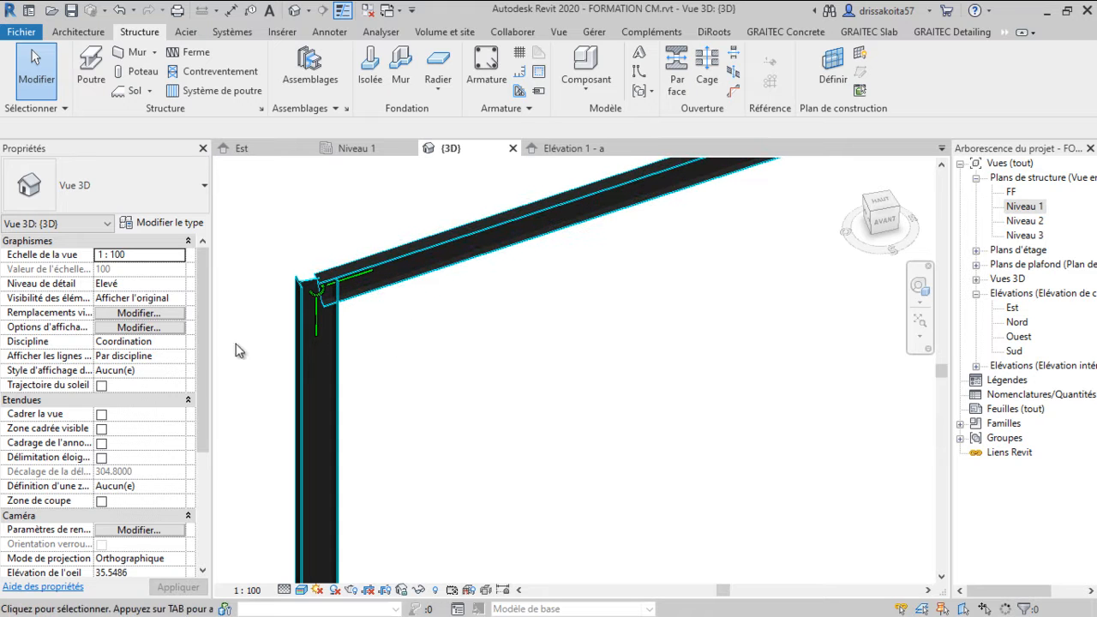
pyautogui.scroll(-3, 148, 489)
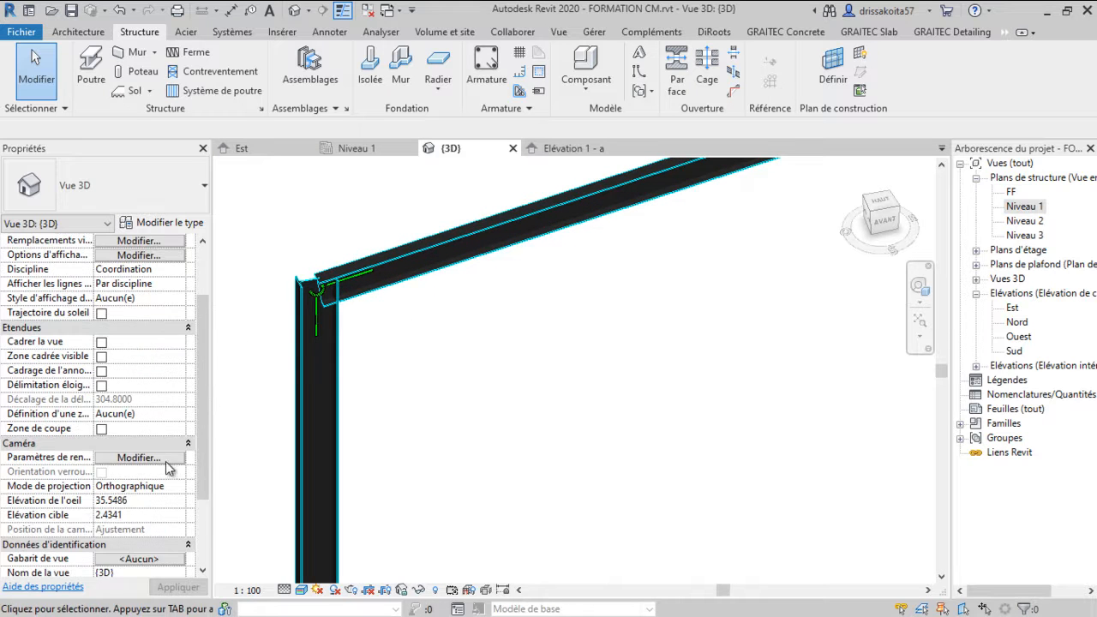
# Examine the bolted haunch, end plate and stiffeners at the eaves joint from several angles
pyautogui.keyDown('shift'); pyautogui.moveTo(288, 345); pyautogui.dragTo(421, 388, button='middle'); pyautogui.keyUp('shift')
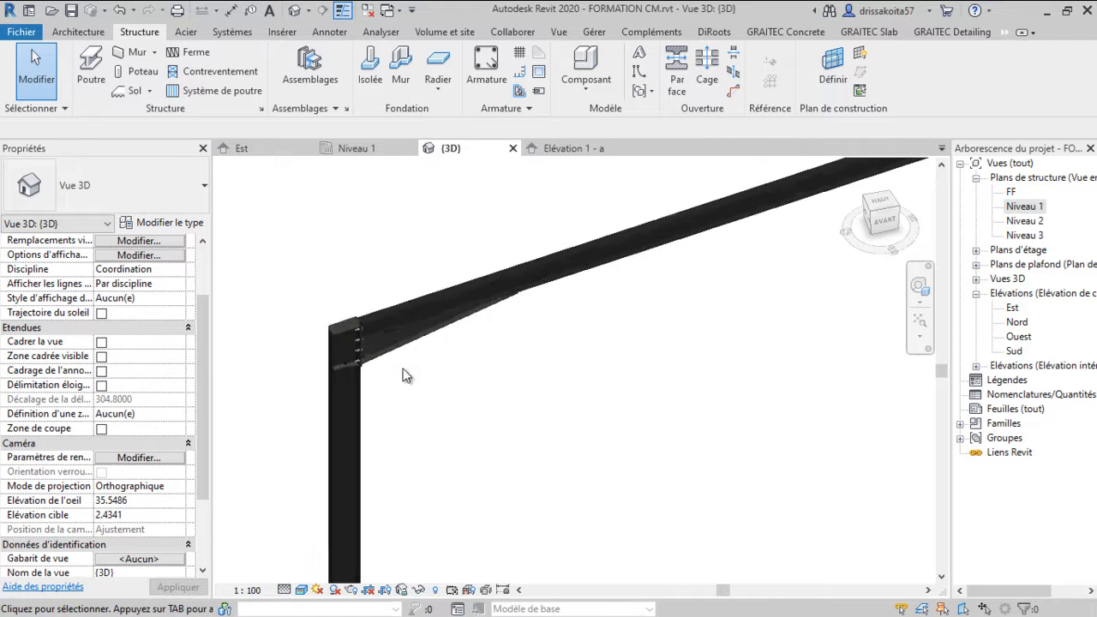
pyautogui.scroll(5, 368, 346)
pyautogui.click(920, 298)
pyautogui.scroll(-2, 780, 381)
pyautogui.moveTo(778, 383); pyautogui.dragTo(722, 368)
pyautogui.moveTo(711, 352); pyautogui.dragTo(574, 432, button='middle')
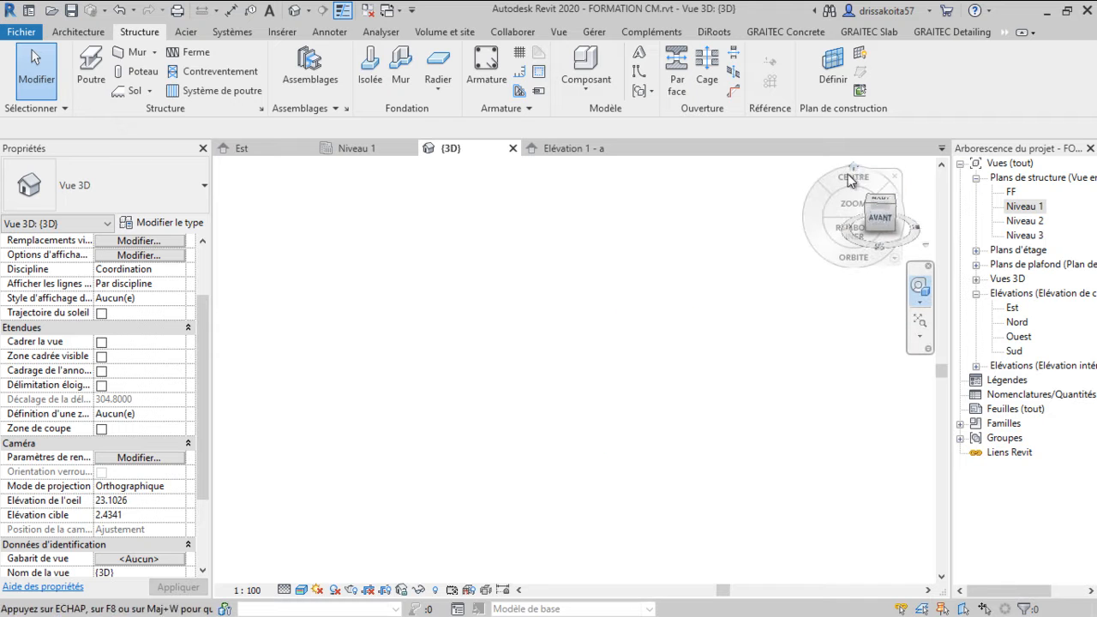
pyautogui.click(854, 169)
pyautogui.scroll(2, 437, 410)
pyautogui.scroll(5, 377, 411)
pyautogui.keyDown('shift'); pyautogui.moveTo(380, 380); pyautogui.dragTo(406, 442, button='middle'); pyautogui.keyUp('shift')
pyautogui.keyDown('shift'); pyautogui.moveTo(475, 402); pyautogui.dragTo(497, 407, button='middle'); pyautogui.keyUp('shift')
pyautogui.scroll(1, 439, 313)
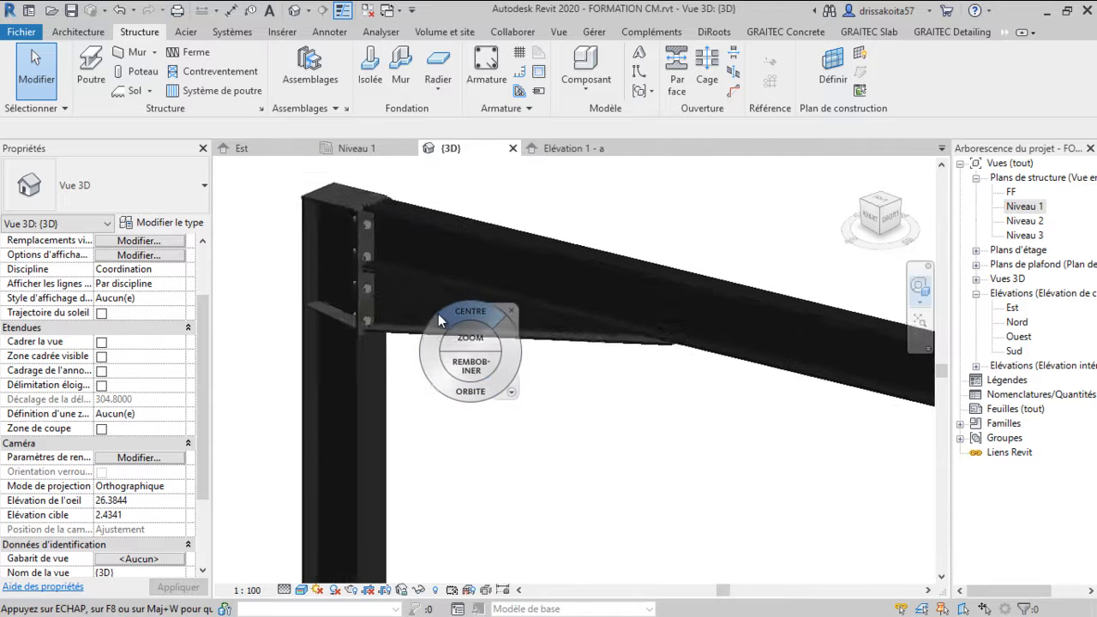
pyautogui.scroll(1, 440, 317)
pyautogui.click(510, 312)
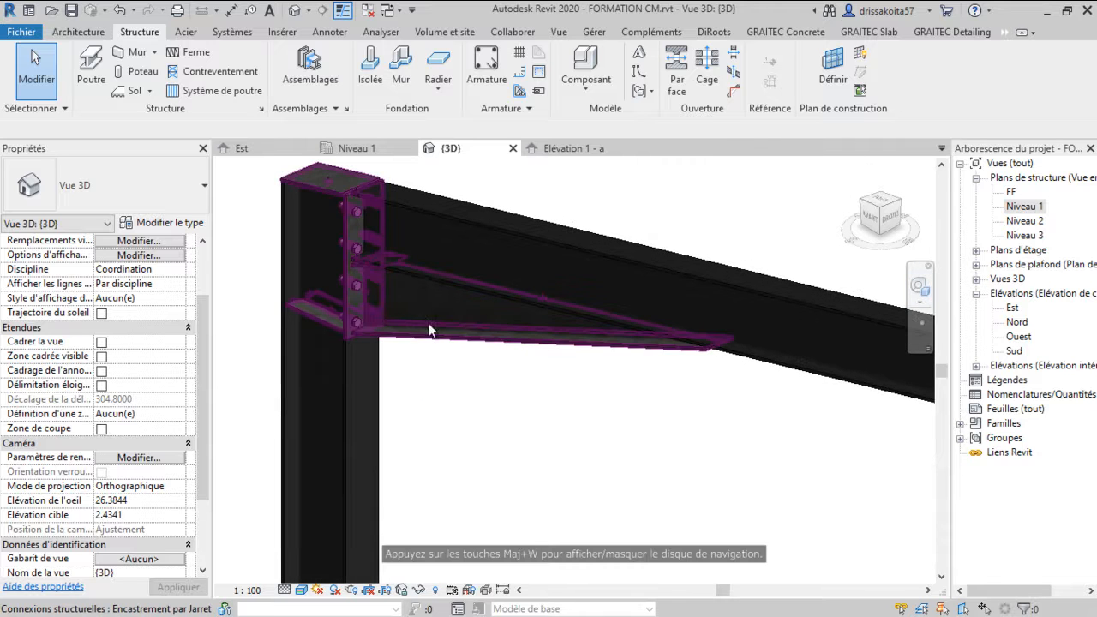
# Enable the override by occurrence for the eaves haunch connection and open its "Vérification du code" parameters
pyautogui.click(356, 303)
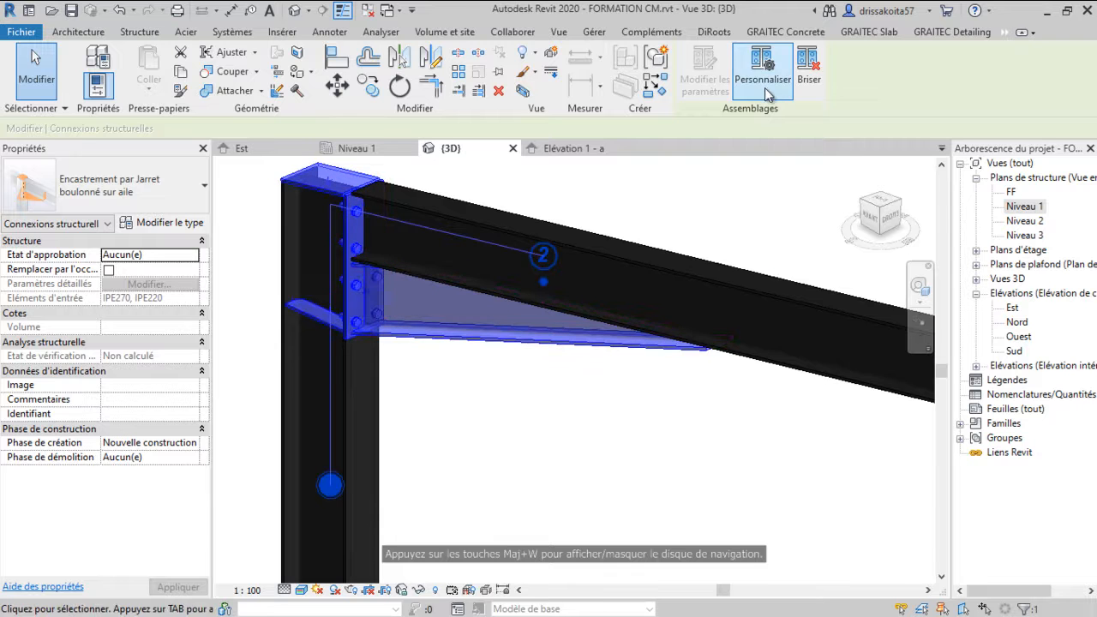
pyautogui.click(108, 271)
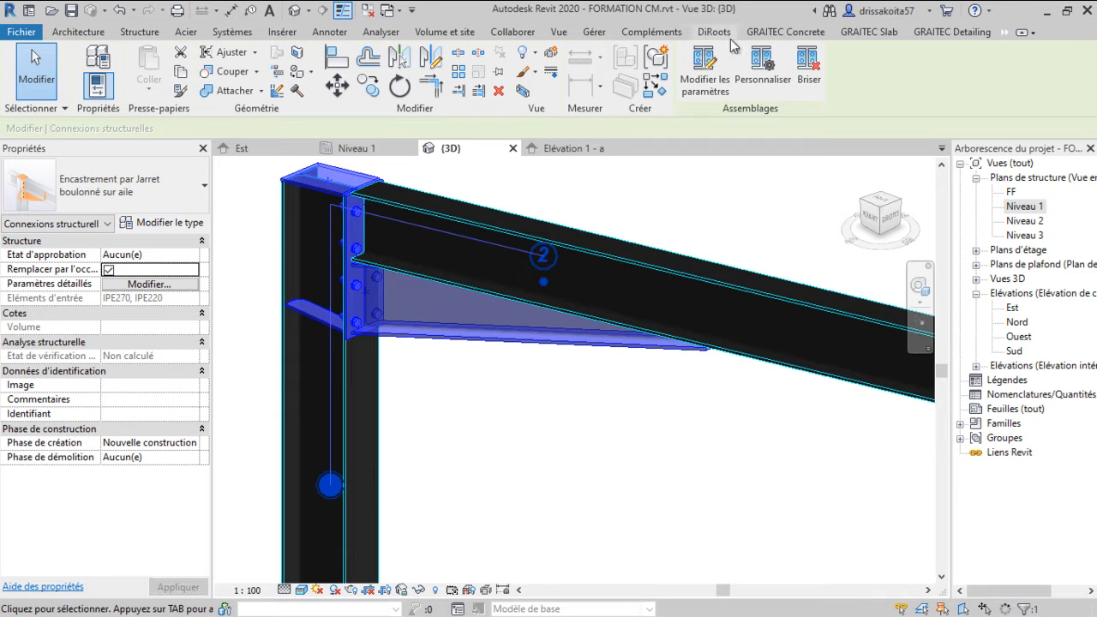
pyautogui.click(703, 71)
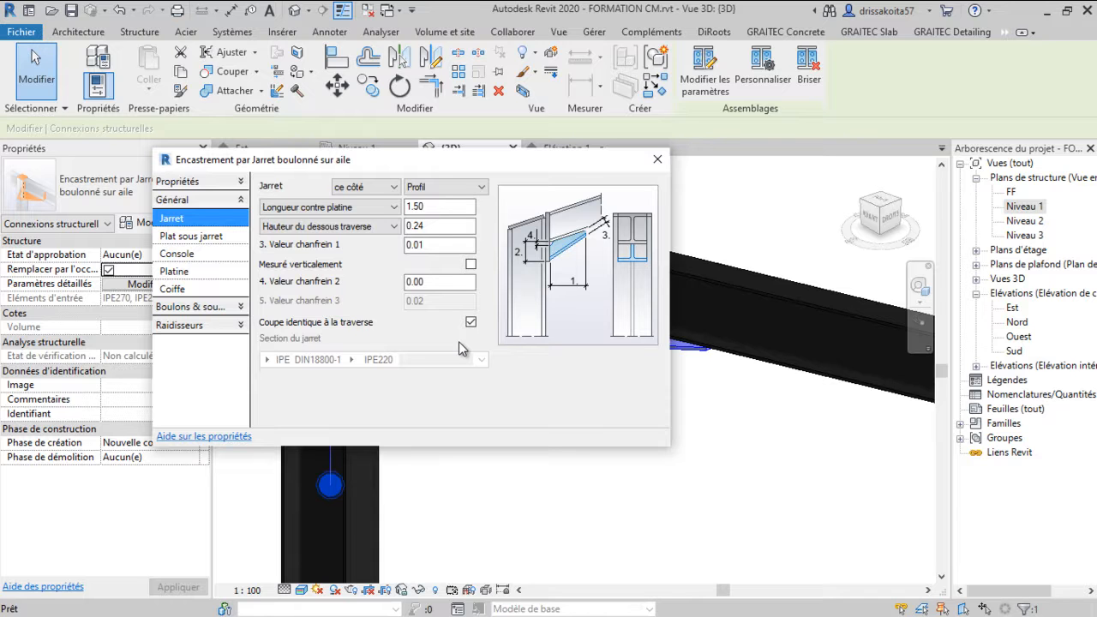
pyautogui.click(195, 179)
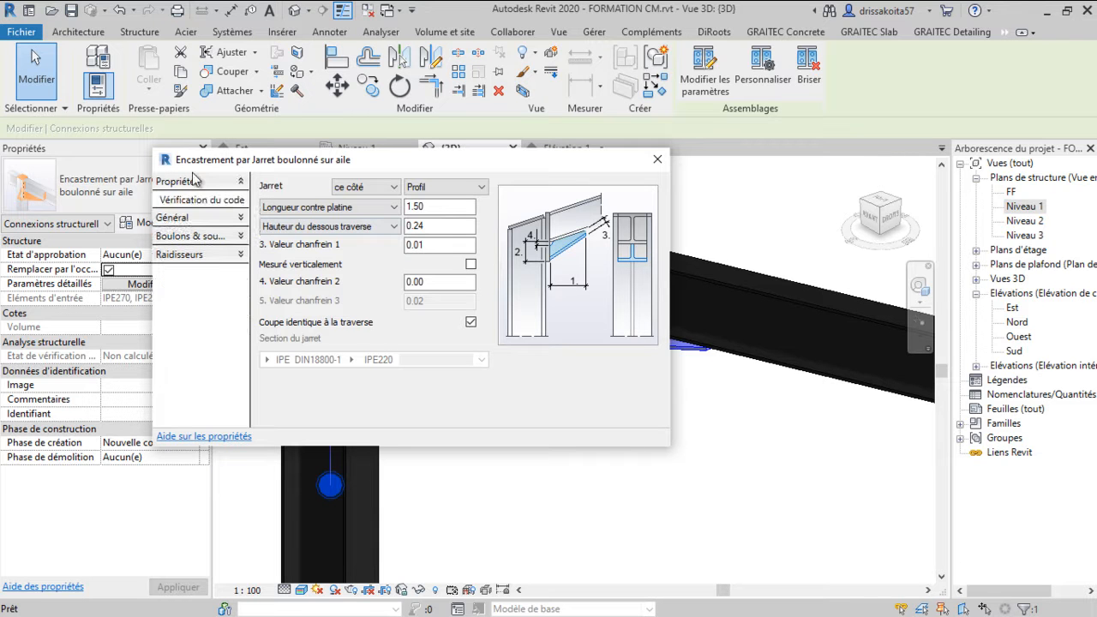
pyautogui.click(228, 203)
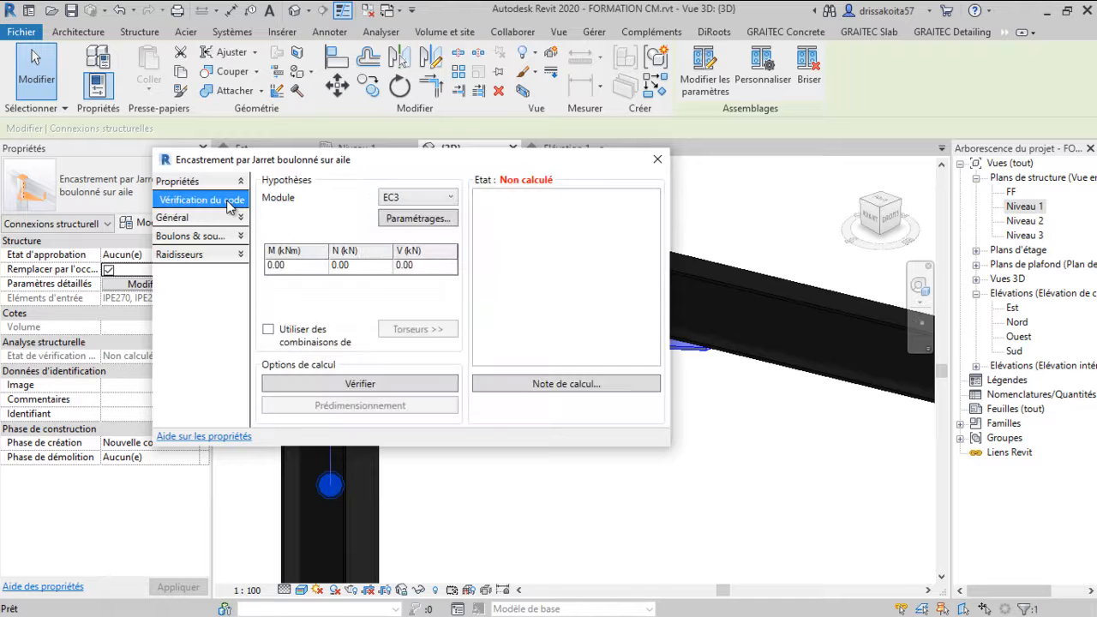
pyautogui.moveTo(384, 165); pyautogui.dragTo(692, 144)
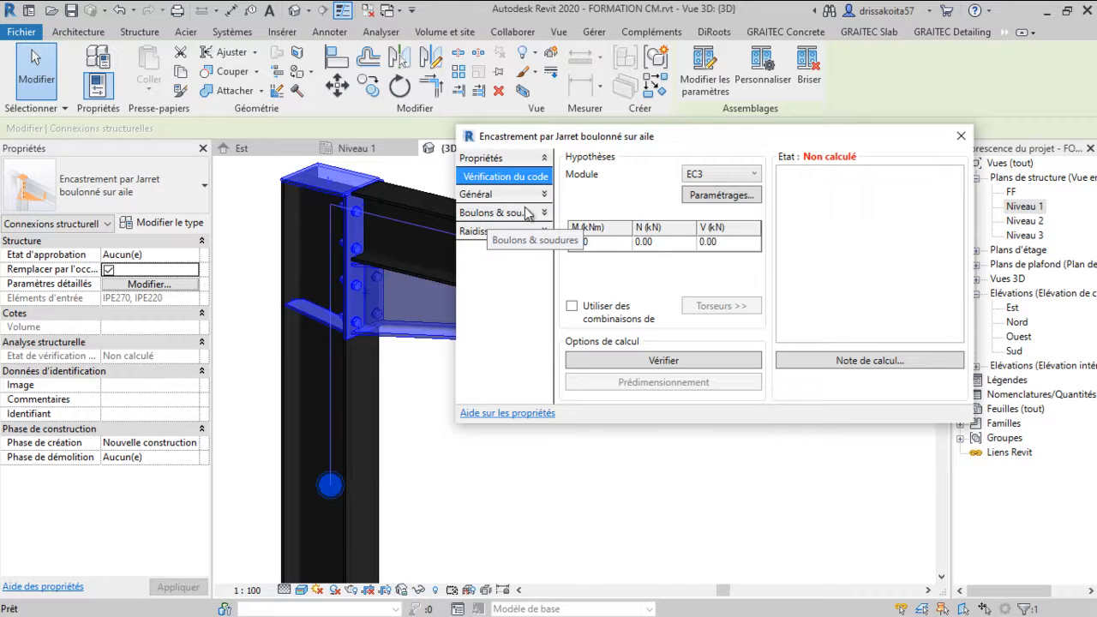
# Set the connection loads to M 10 kNm, N 5 kN and V 10 kN, and run the EC3 verification
pyautogui.click(615, 245)
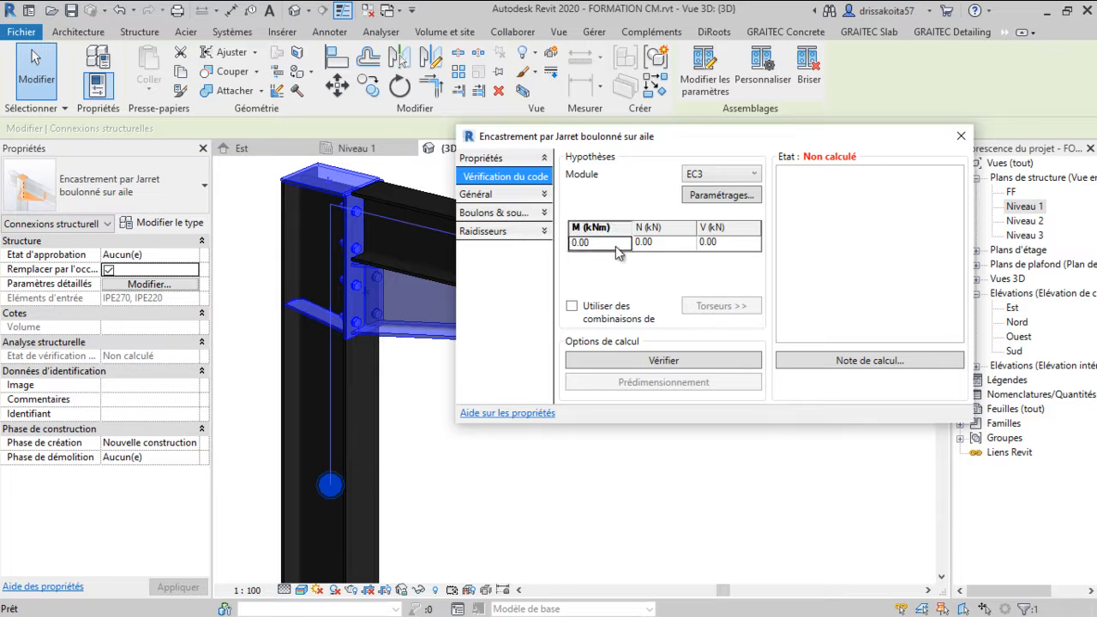
pyautogui.doubleClick(595, 245)
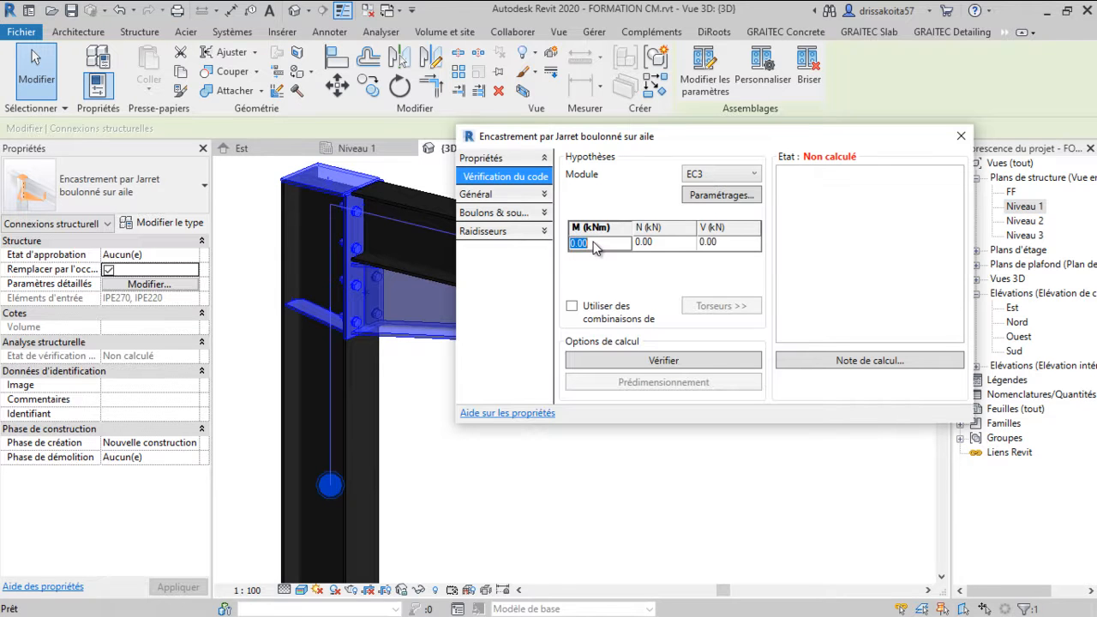
pyautogui.click(650, 245)
pyautogui.click(598, 243)
pyautogui.doubleClick(597, 246)
pyautogui.write('10')
pyautogui.click(661, 250)
pyautogui.click(660, 247)
pyautogui.doubleClick(660, 248)
pyautogui.write('5')
pyautogui.click(714, 245)
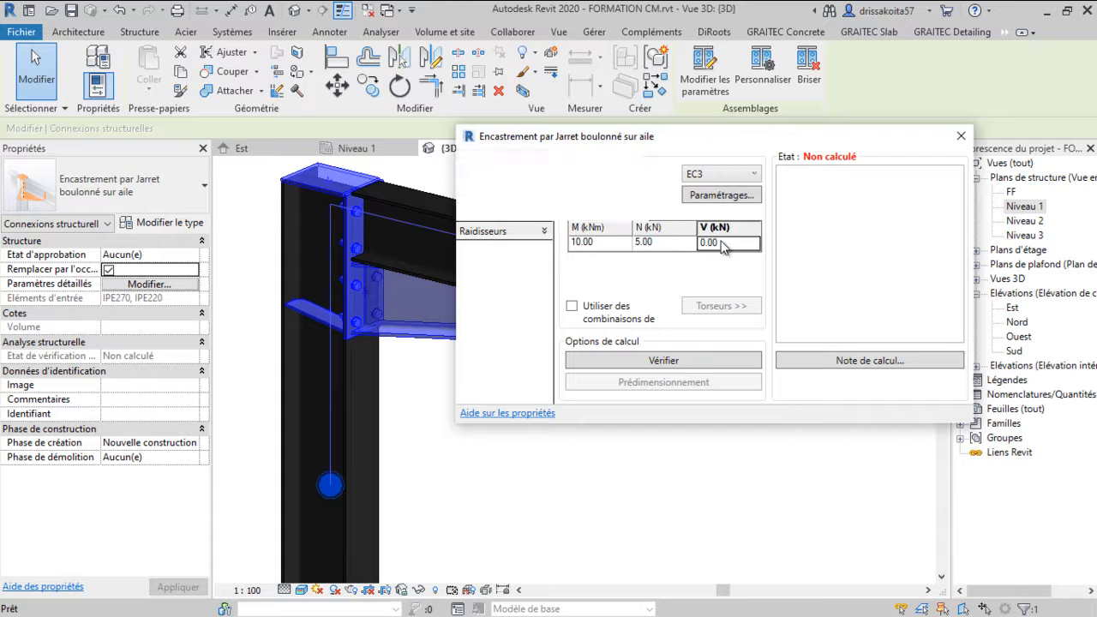
pyautogui.doubleClick(708, 244)
pyautogui.write('10')
pyautogui.click(671, 360)
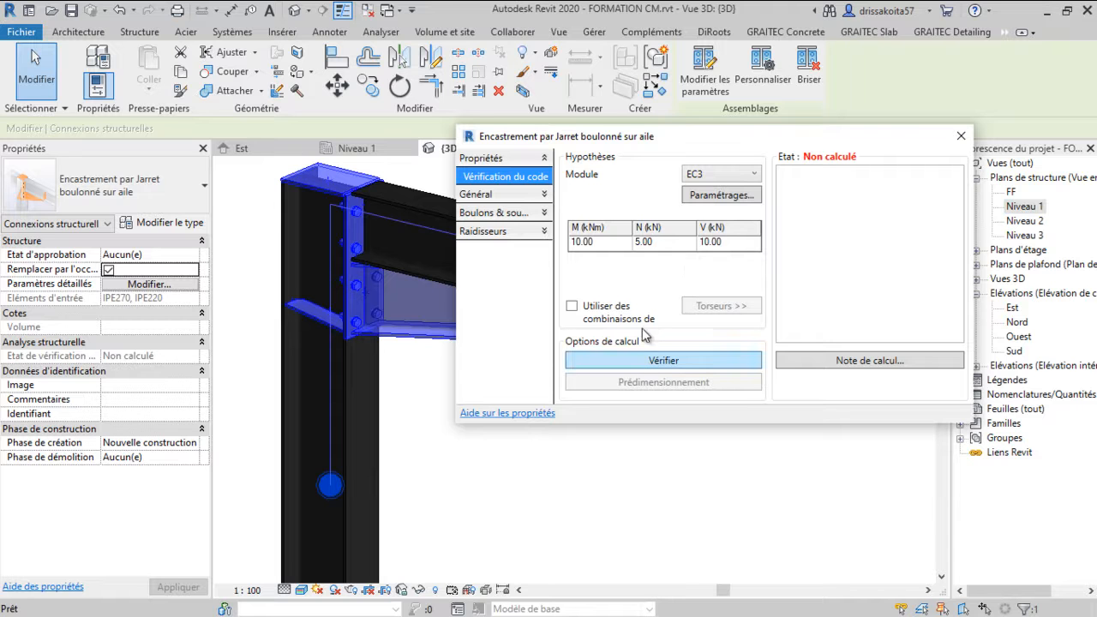
# Inspect the verified connection's bolts, end plate and column stiffener in the 3D view
pyautogui.click(716, 193)
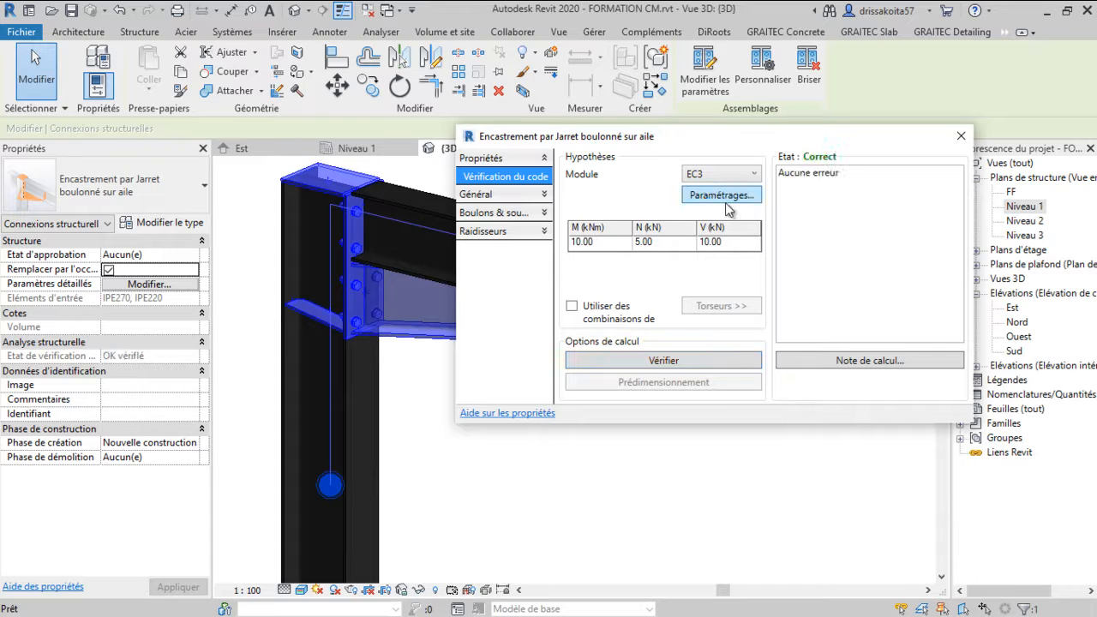
pyautogui.scroll(5, 384, 324)
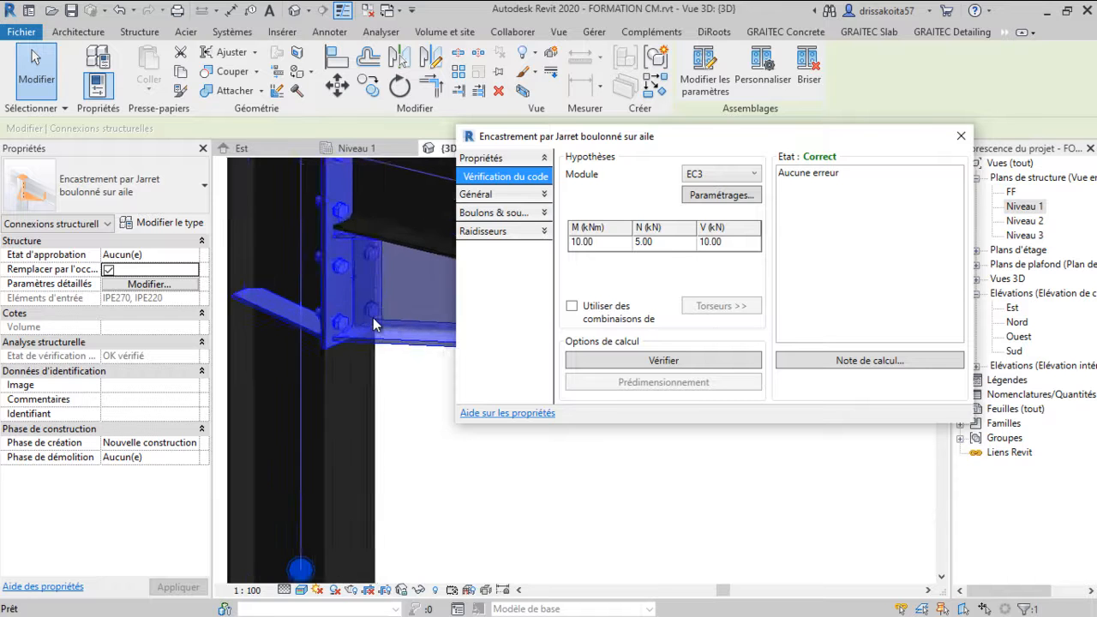
pyautogui.moveTo(327, 291); pyautogui.dragTo(318, 262, button='middle')
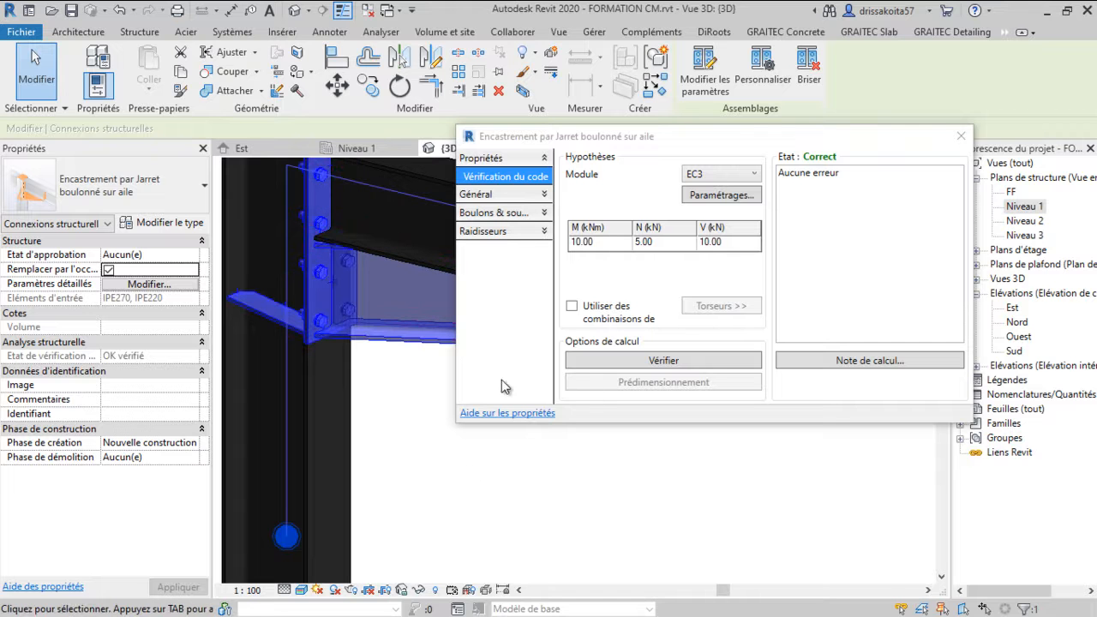
pyautogui.scroll(-2, 274, 322)
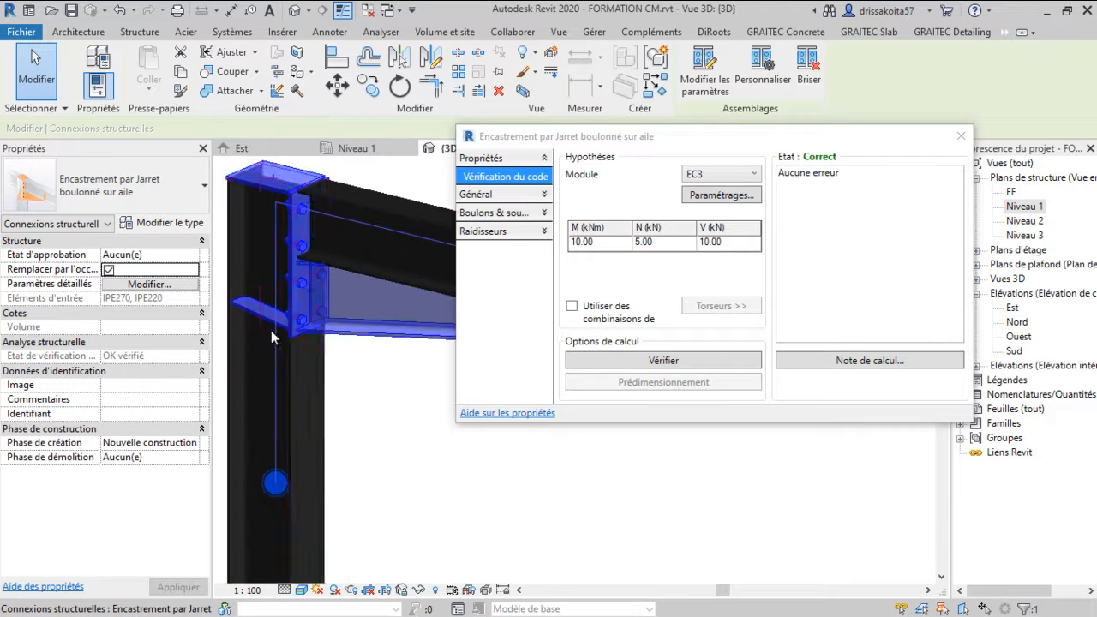
pyautogui.scroll(1, 284, 223)
pyautogui.moveTo(285, 224); pyautogui.dragTo(289, 245, button='middle')
pyautogui.scroll(4, 287, 247)
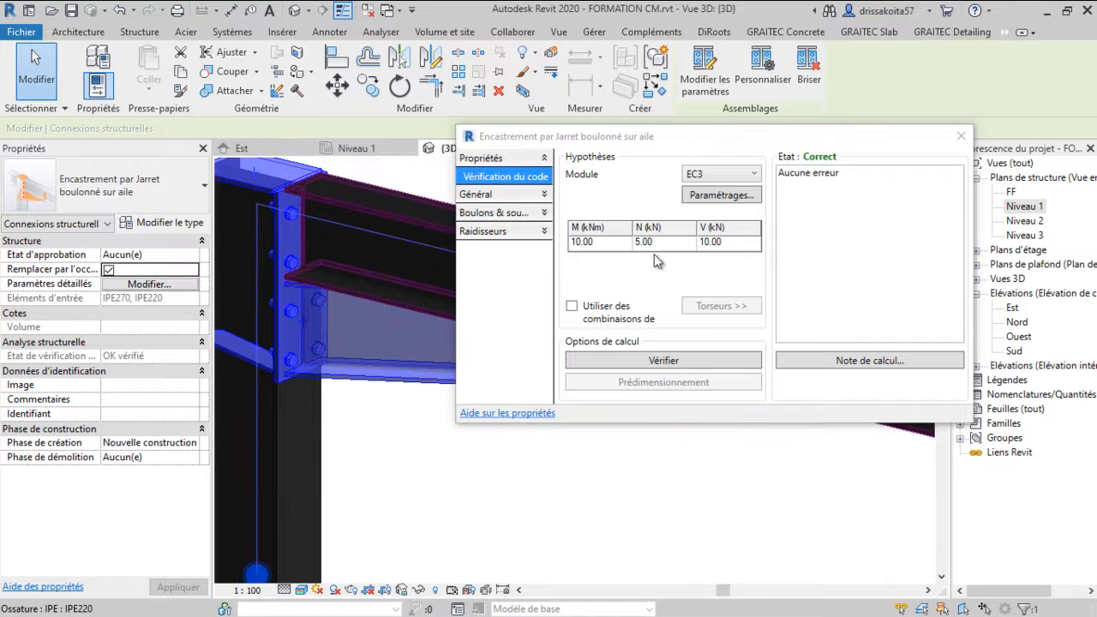
# Open the EC3 calculation note of the eaves haunch connection, read through its load, bolt, plate and column checks, and close it
pyautogui.click(845, 359)
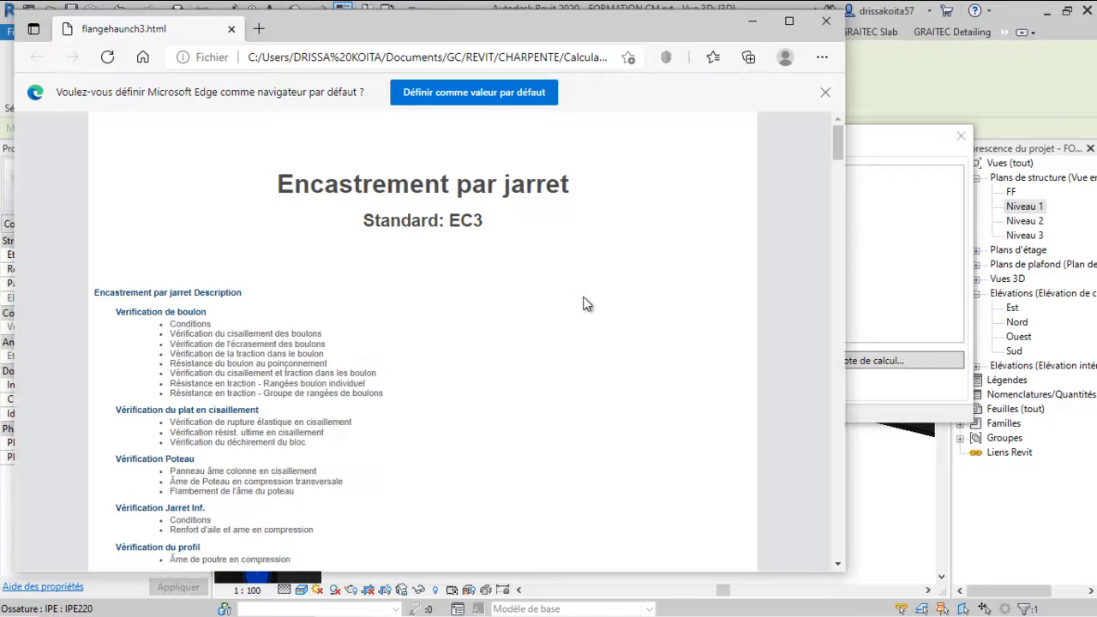
pyautogui.scroll(-3, 473, 298)
pyautogui.scroll(2, 473, 298)
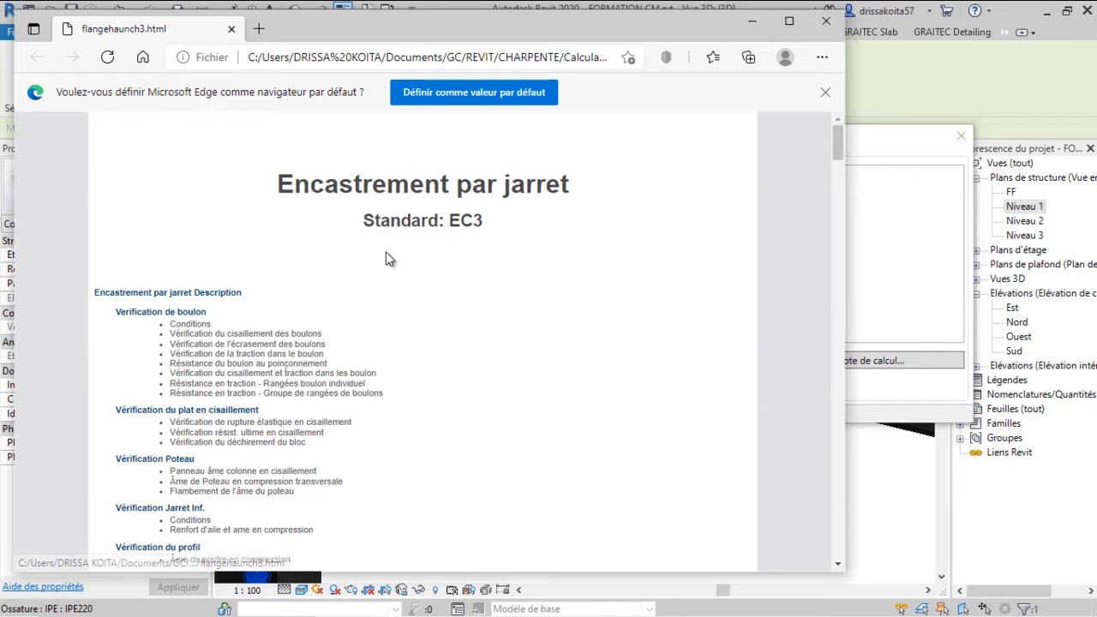
pyautogui.scroll(-1, 420, 248)
pyautogui.scroll(-5, 421, 254)
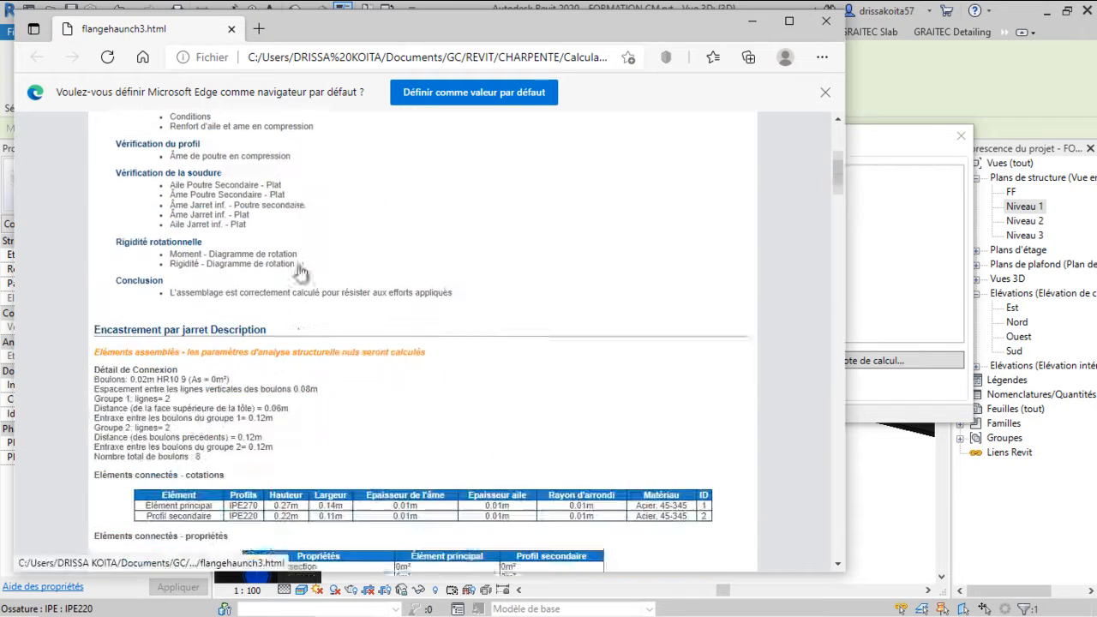
pyautogui.scroll(-2, 237, 343)
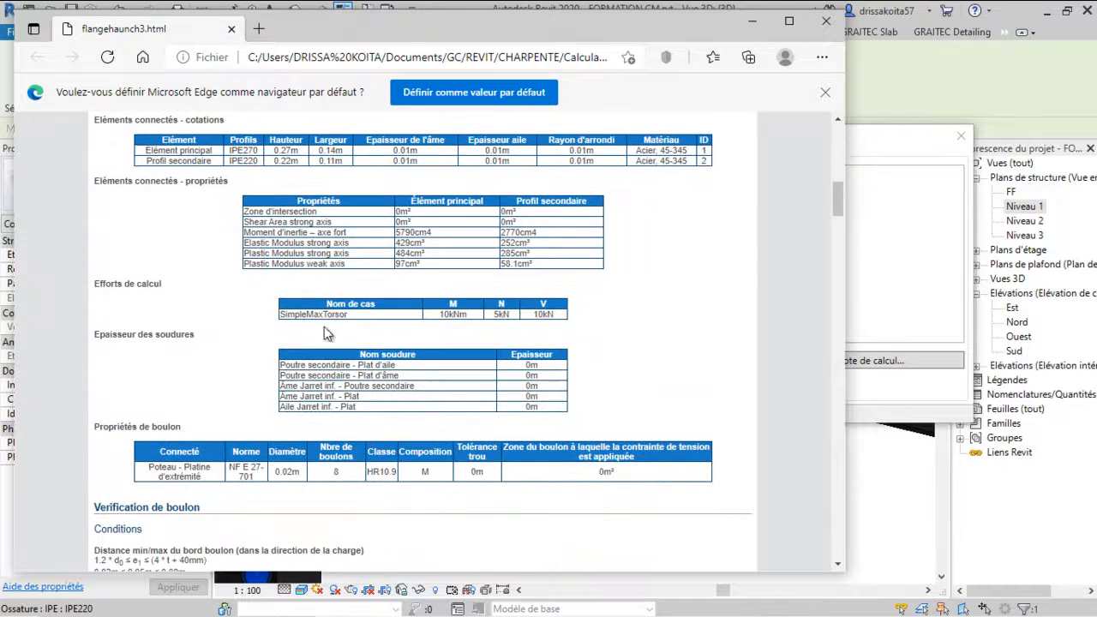
pyautogui.scroll(-2, 332, 343)
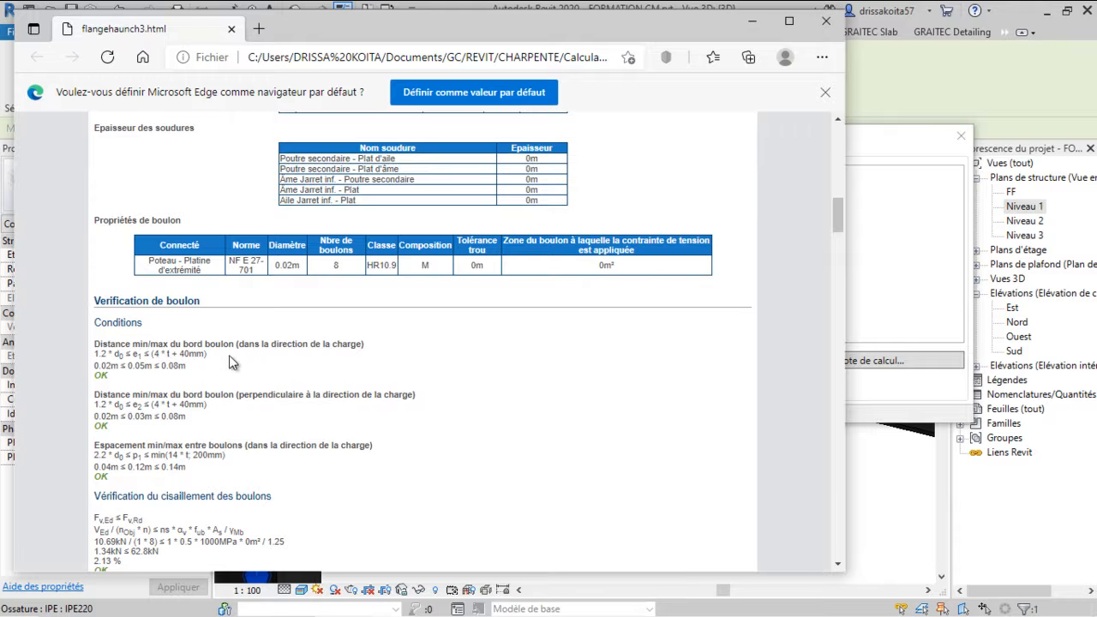
pyautogui.scroll(-2, 115, 383)
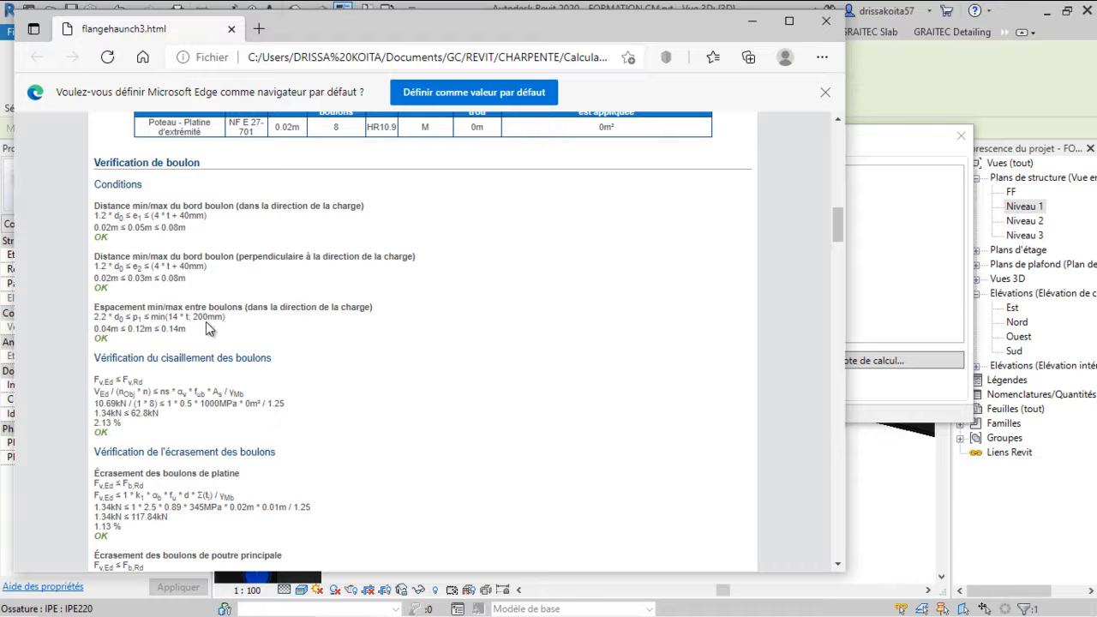
pyautogui.scroll(-4, 172, 338)
pyautogui.scroll(-20, 195, 338)
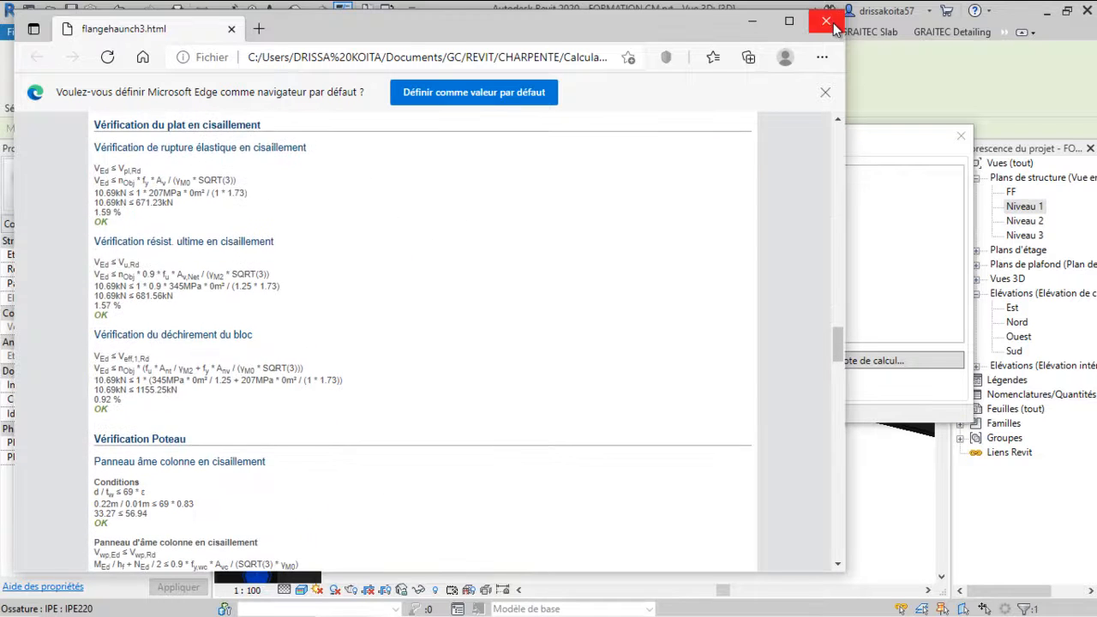
pyautogui.click(826, 22)
# Review the general settings of the connection: Jarret, Plat sous jarret, Console, Platine and Coiffe
pyautogui.click(520, 195)
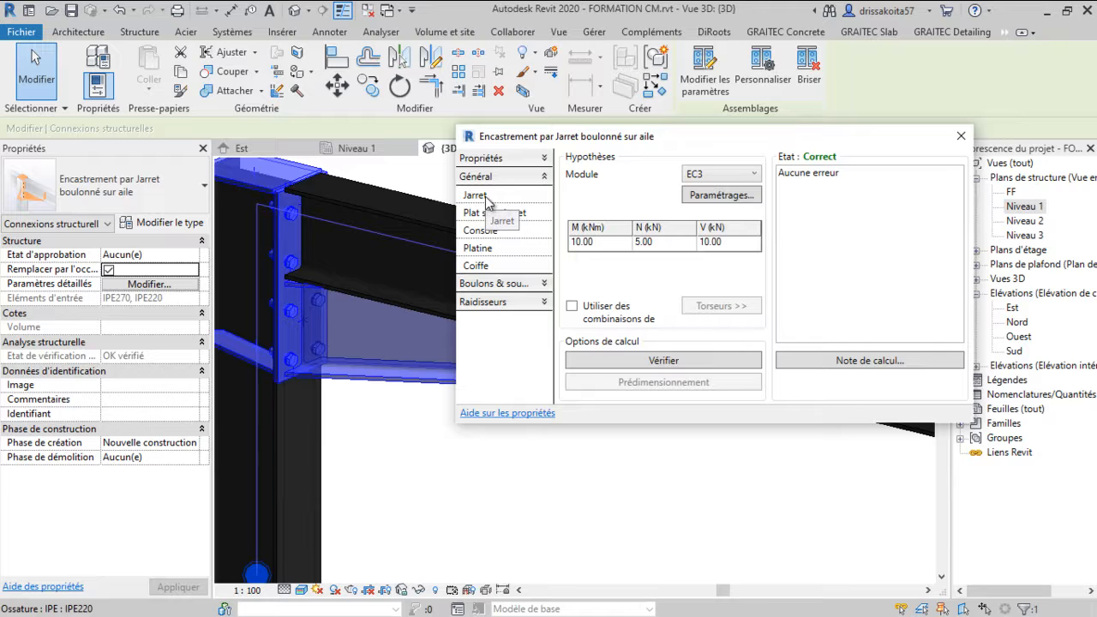
pyautogui.click(486, 197)
pyautogui.click(489, 213)
pyautogui.click(489, 231)
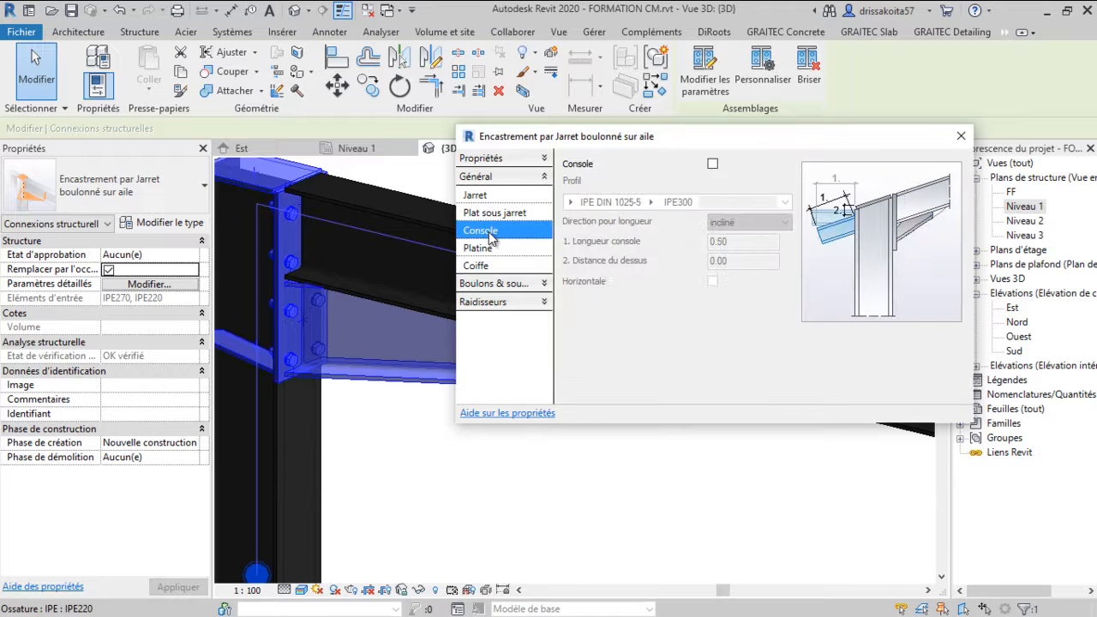
pyautogui.click(492, 248)
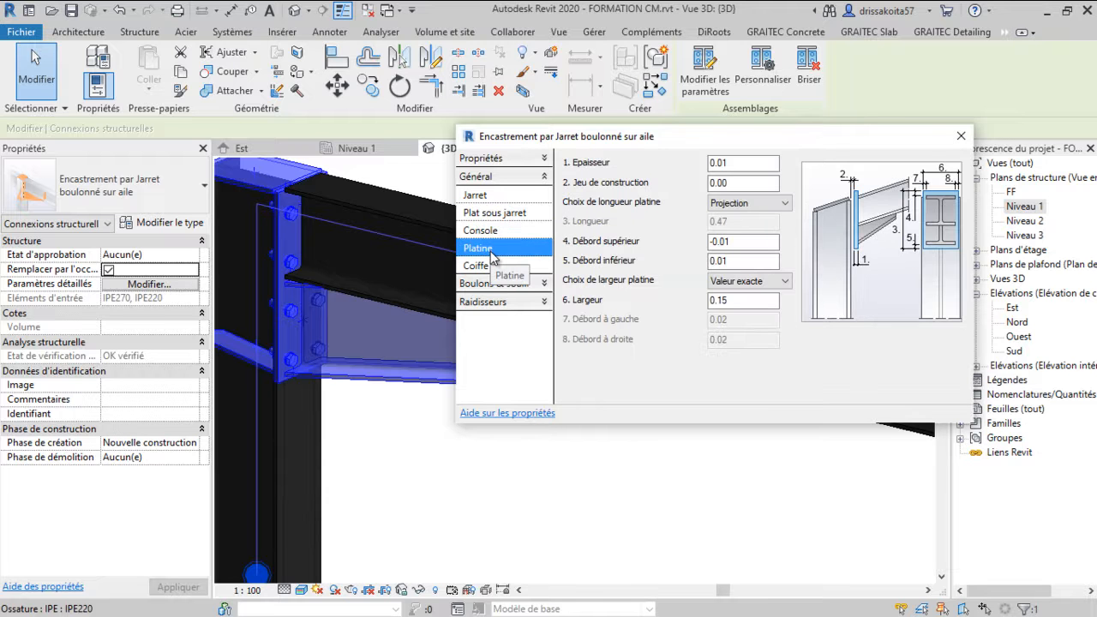
pyautogui.click(492, 266)
# Set the bolt diameter of the eaves haunch connection to 14 mm
pyautogui.click(495, 284)
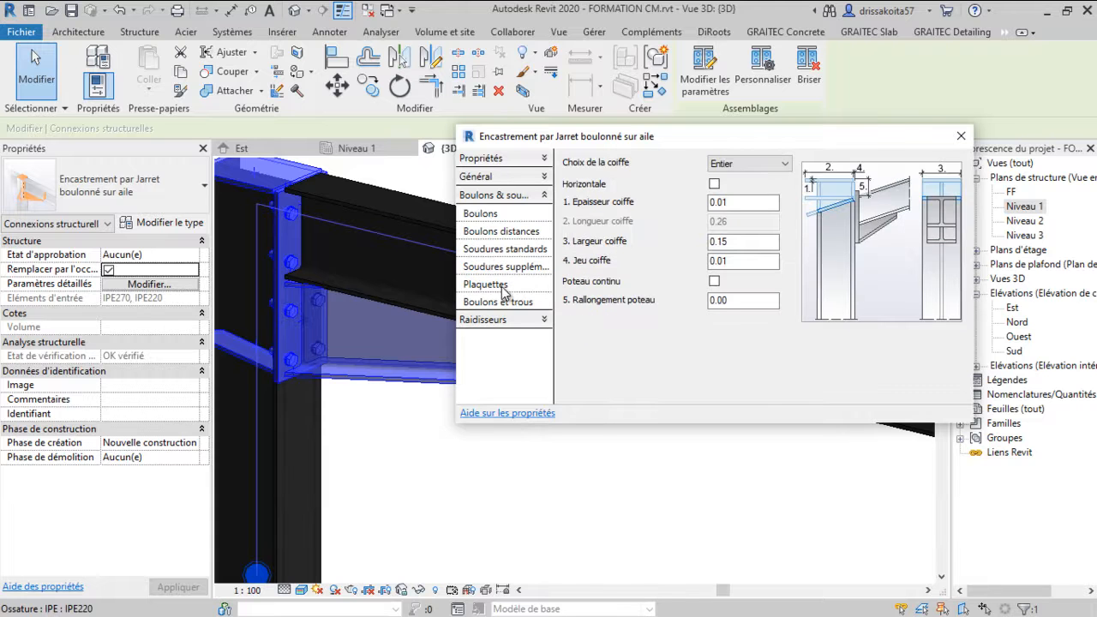
pyautogui.click(481, 214)
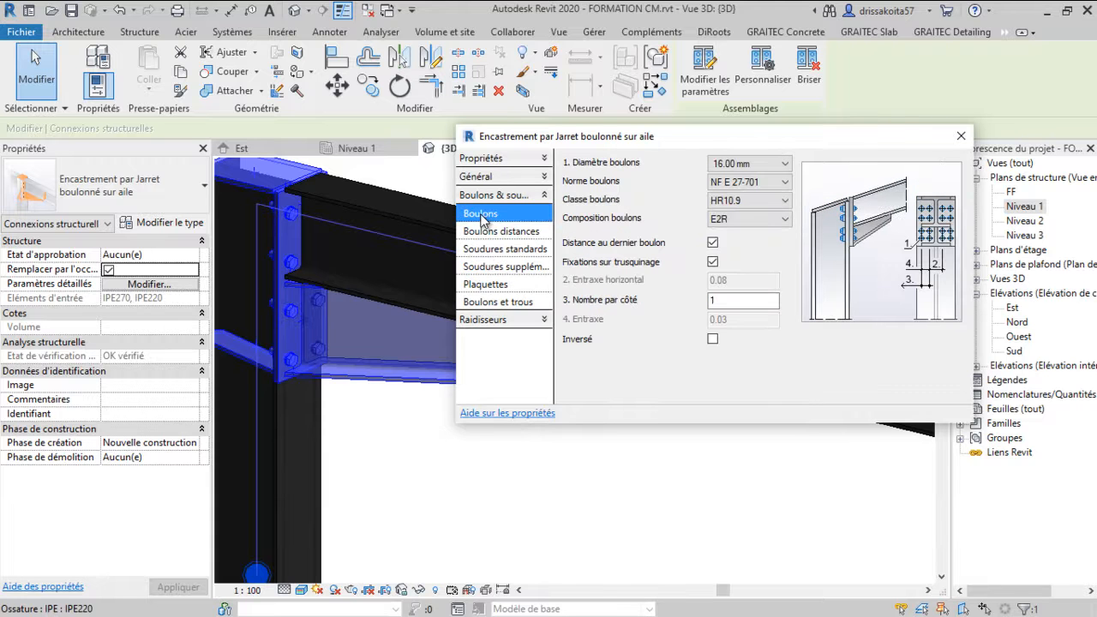
pyautogui.click(773, 169)
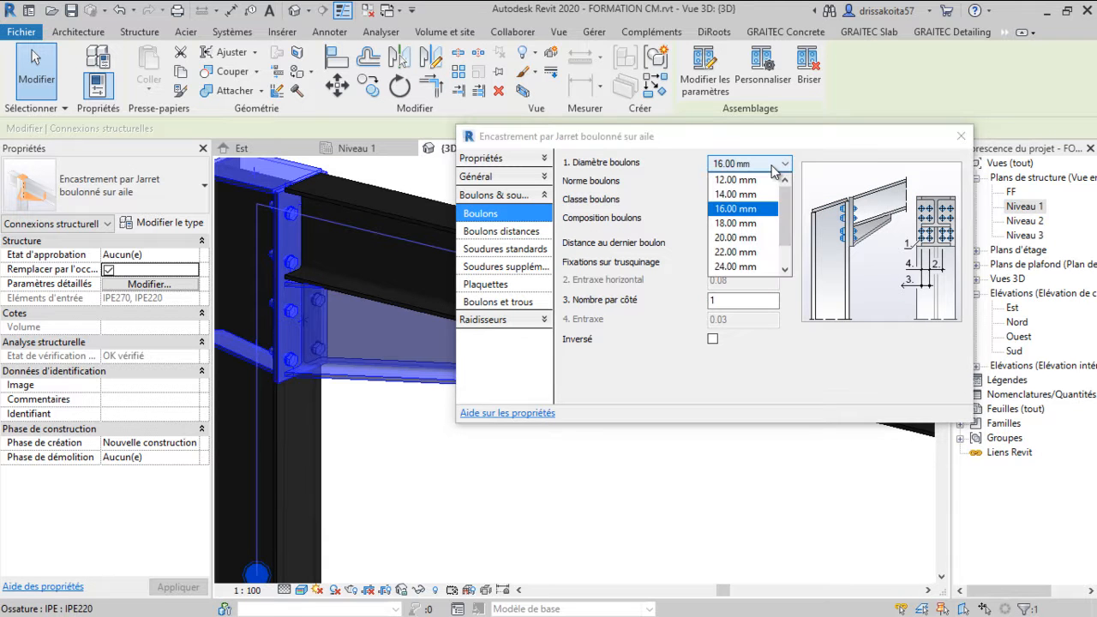
pyautogui.click(735, 195)
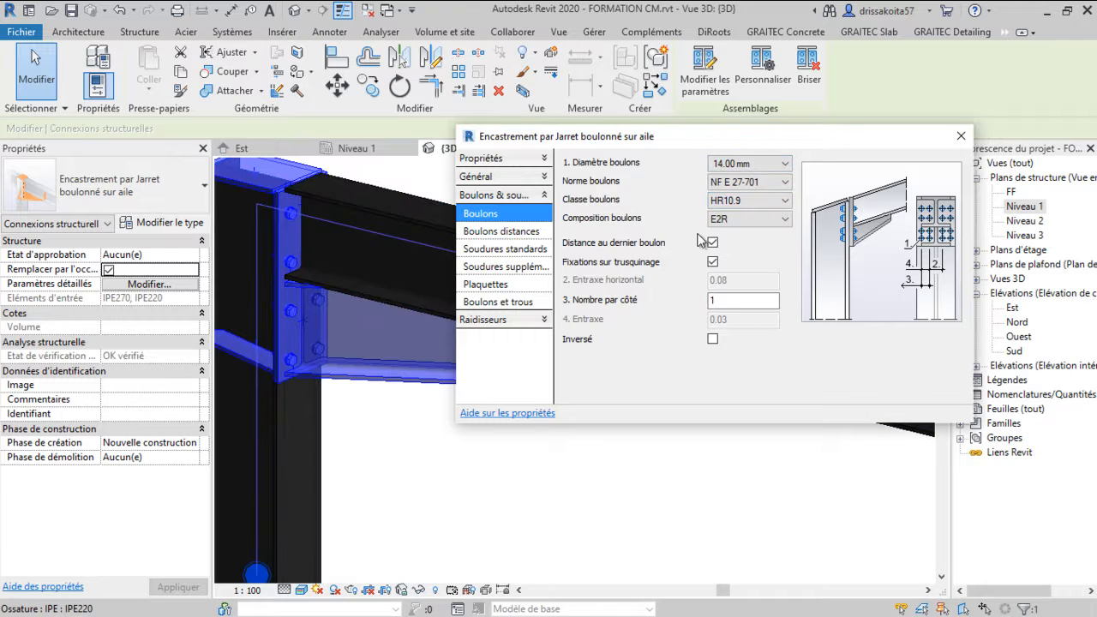
# Review the connection's bolt distances, standard and additional welds, reinforcement plates and slotted hole settings
pyautogui.click(498, 233)
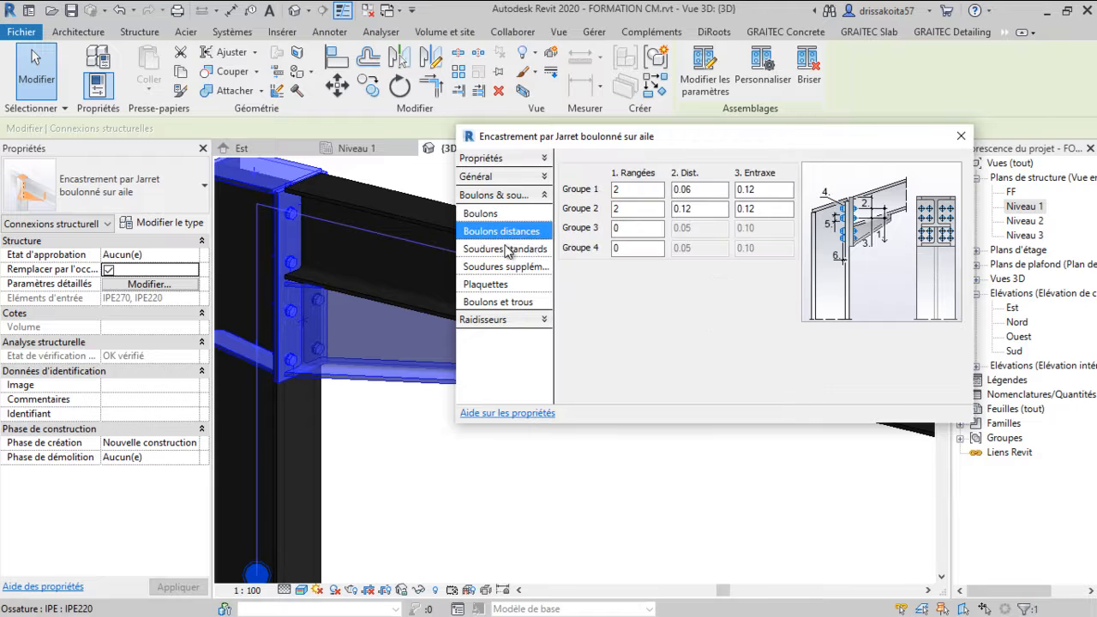
pyautogui.scroll(3, 320, 278)
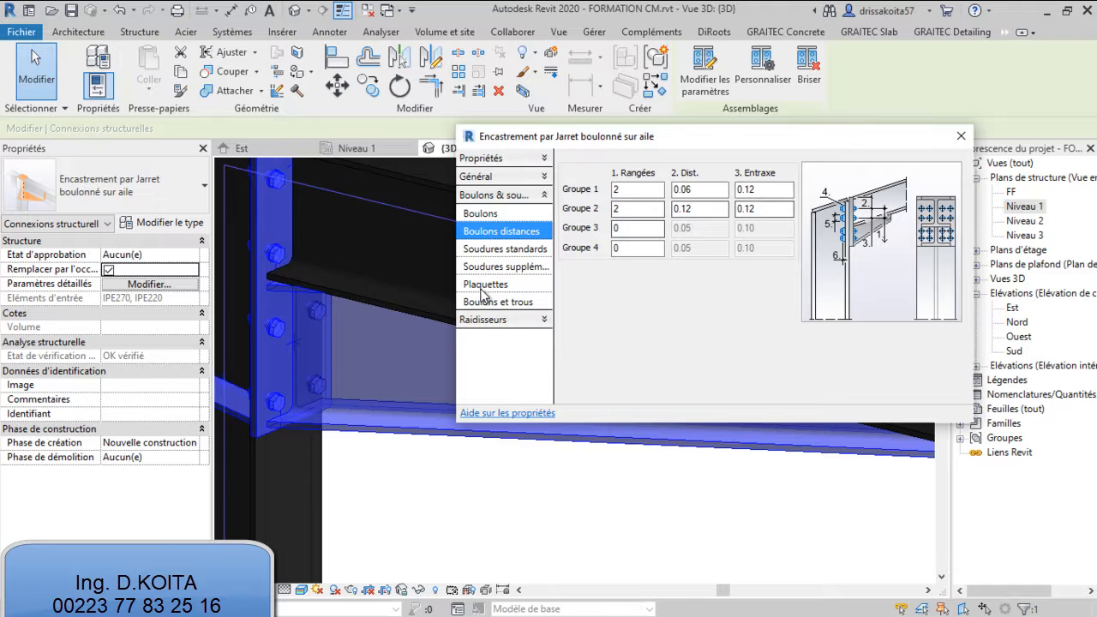
pyautogui.click(507, 212)
pyautogui.click(506, 232)
pyautogui.click(514, 250)
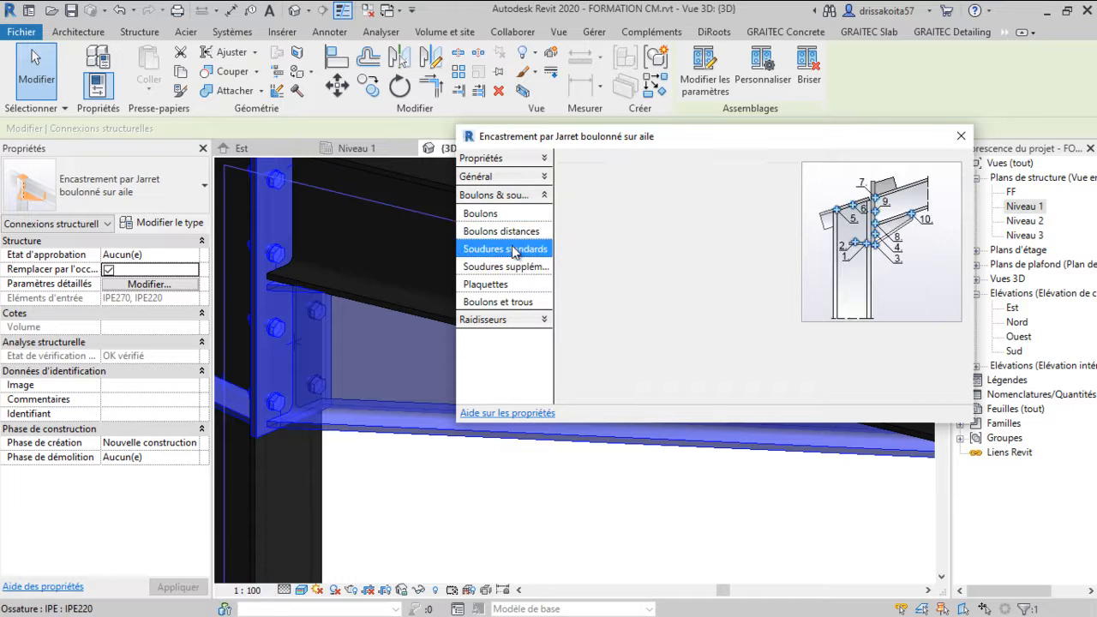
pyautogui.click(512, 267)
pyautogui.click(512, 249)
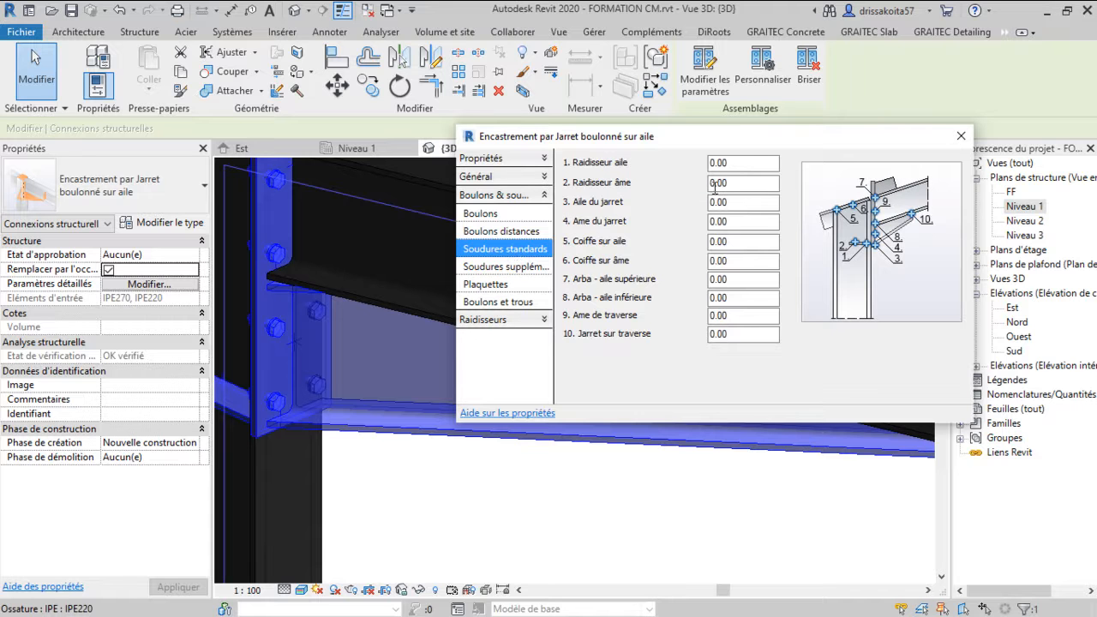
pyautogui.click(538, 267)
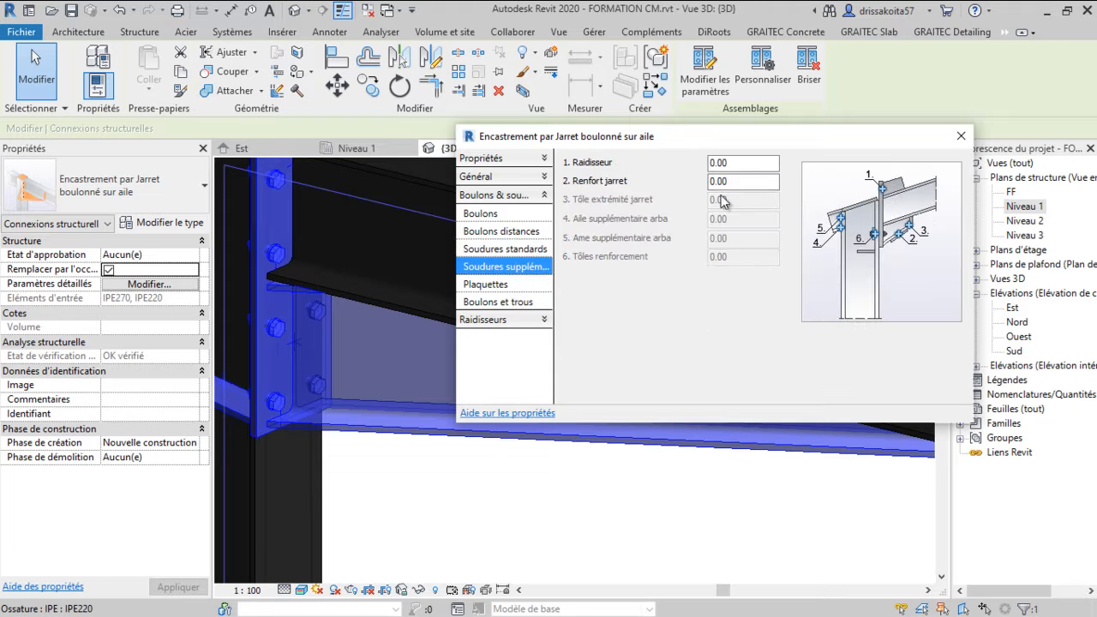
pyautogui.click(499, 284)
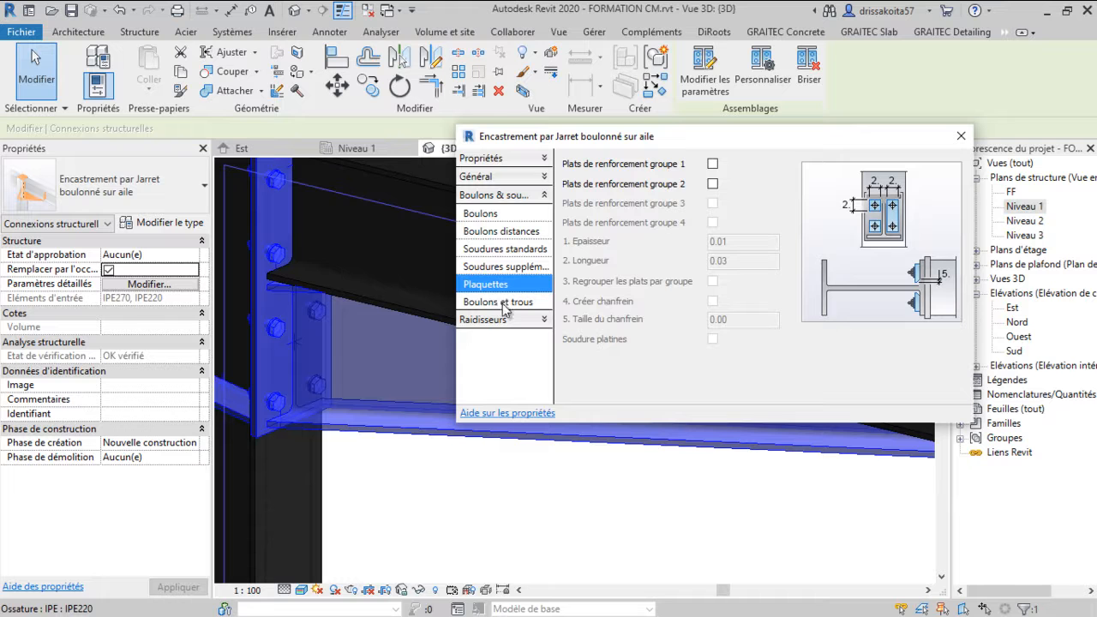
pyautogui.click(503, 302)
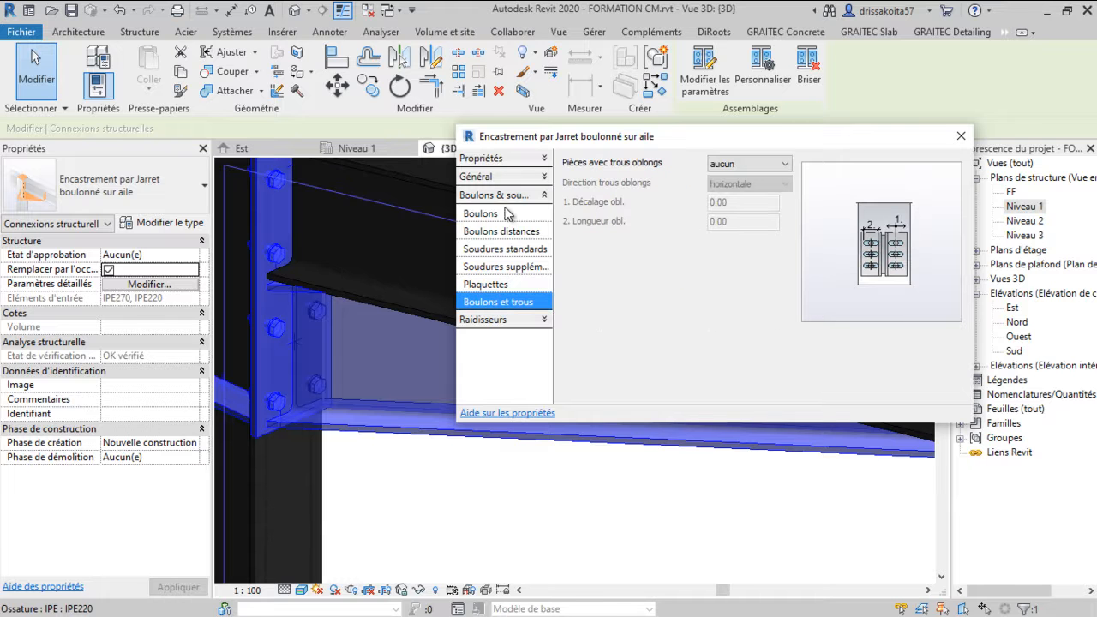
pyautogui.click(505, 178)
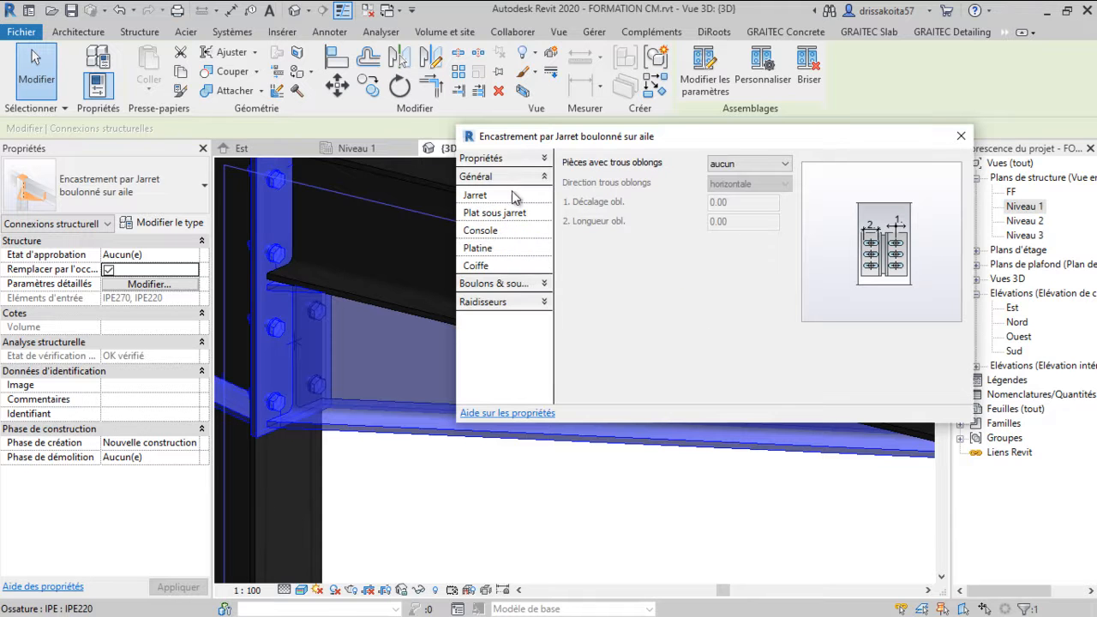
pyautogui.scroll(-3, 405, 452)
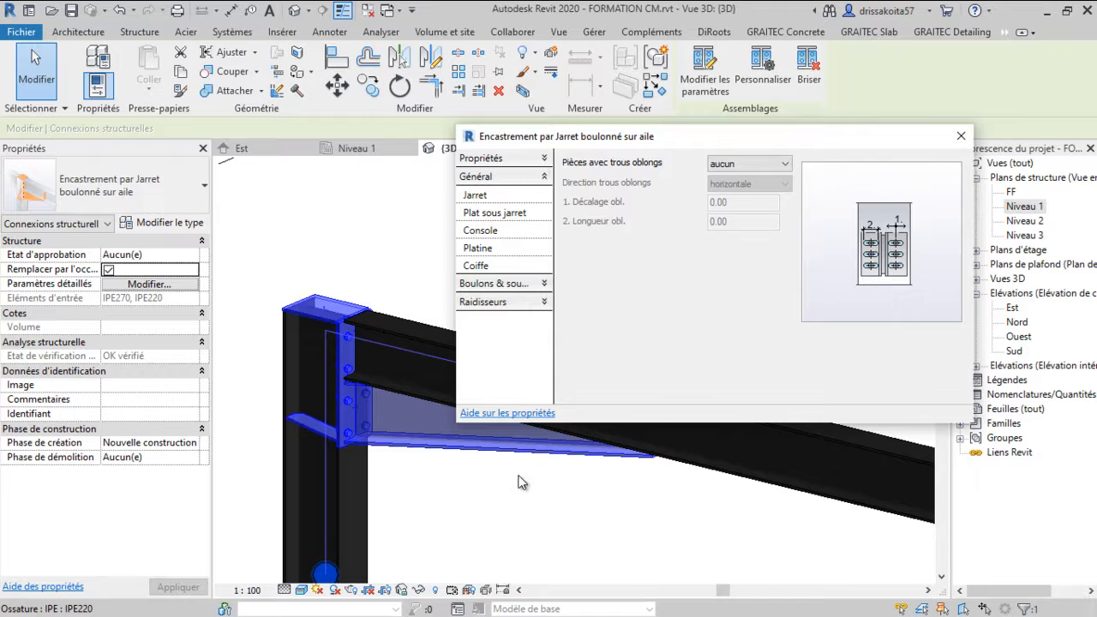
pyautogui.scroll(-2, 420, 478)
pyautogui.scroll(-3, 433, 466)
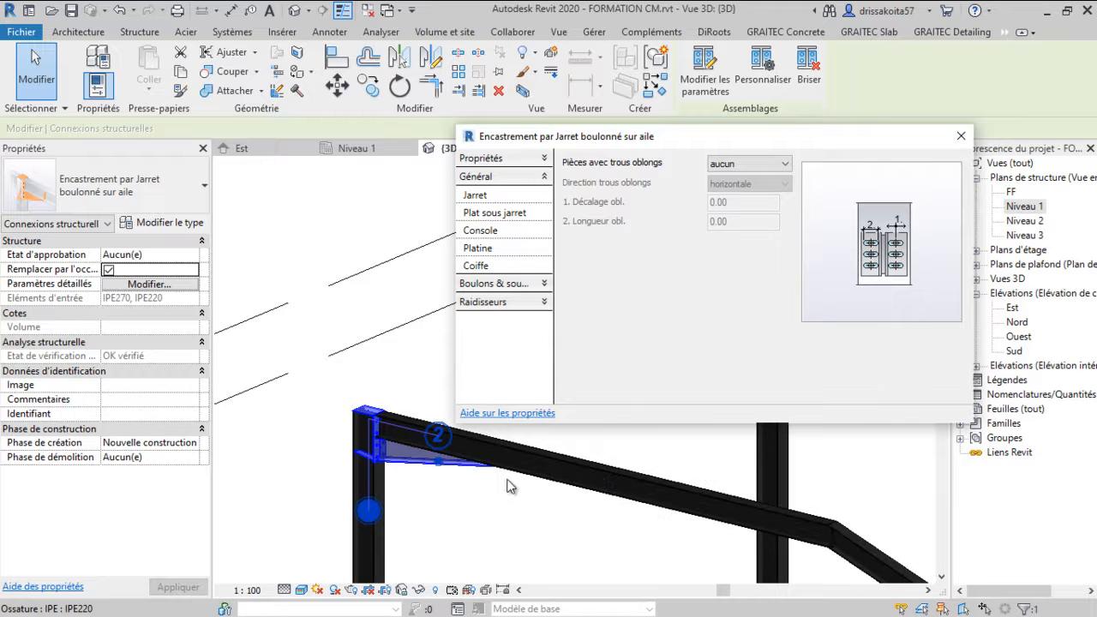
pyautogui.scroll(-1, 740, 501)
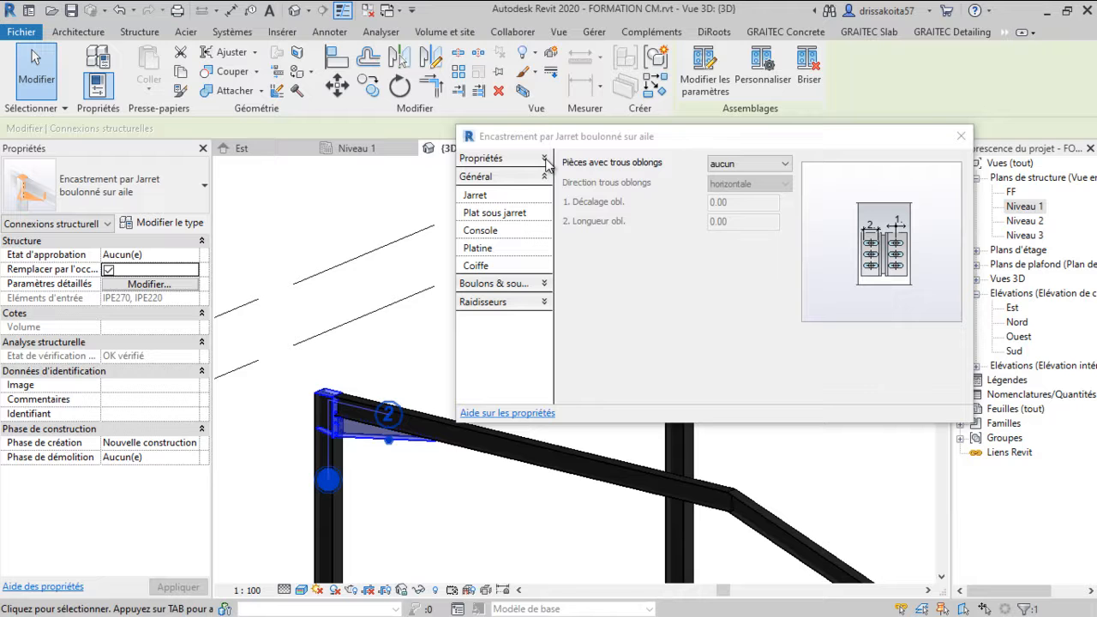
pyautogui.scroll(3, 349, 443)
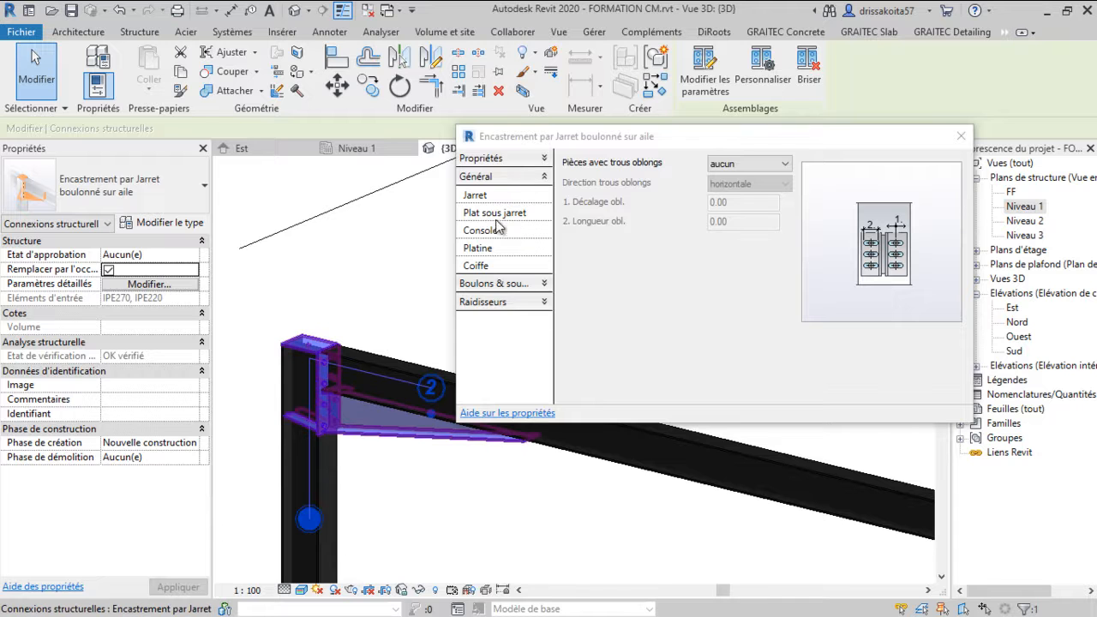
# Try a haunch length of 0.6 for "Longueur contre platine" in the Jarret settings and check the joint in the 3D view
pyautogui.click(501, 159)
pyautogui.click(509, 176)
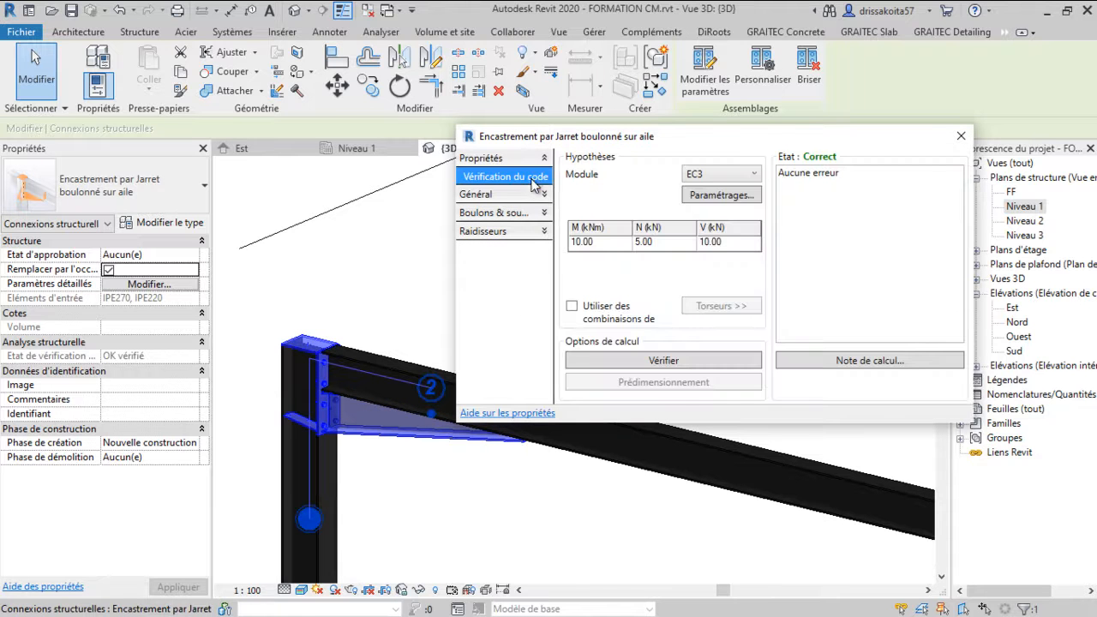
pyautogui.click(506, 197)
pyautogui.click(517, 237)
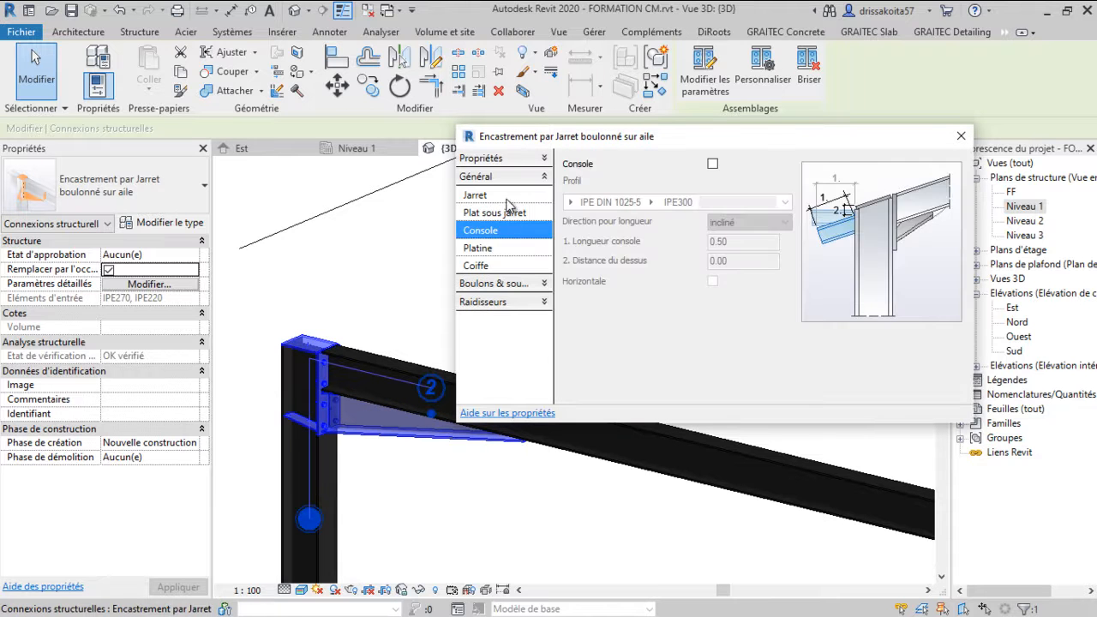
pyautogui.click(507, 197)
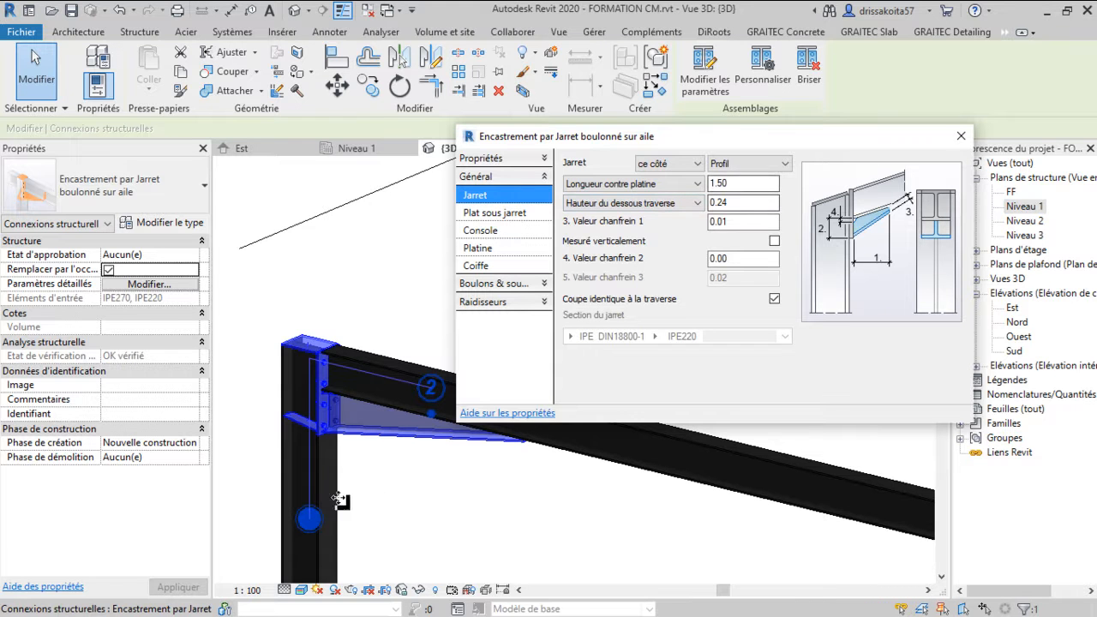
pyautogui.moveTo(741, 186); pyautogui.dragTo(628, 216)
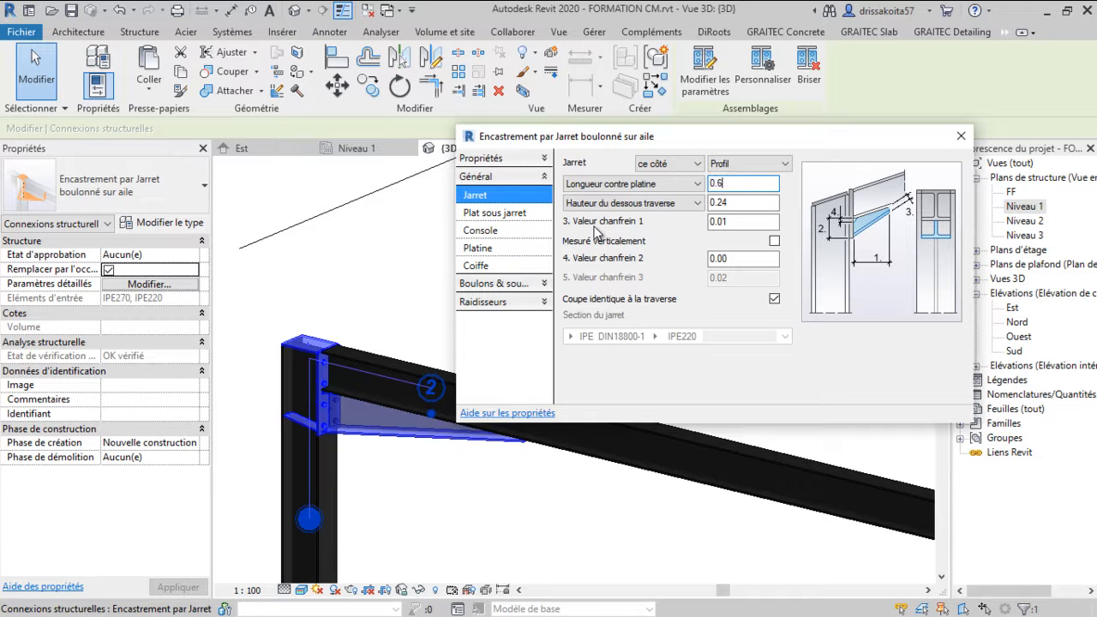
pyautogui.click(501, 213)
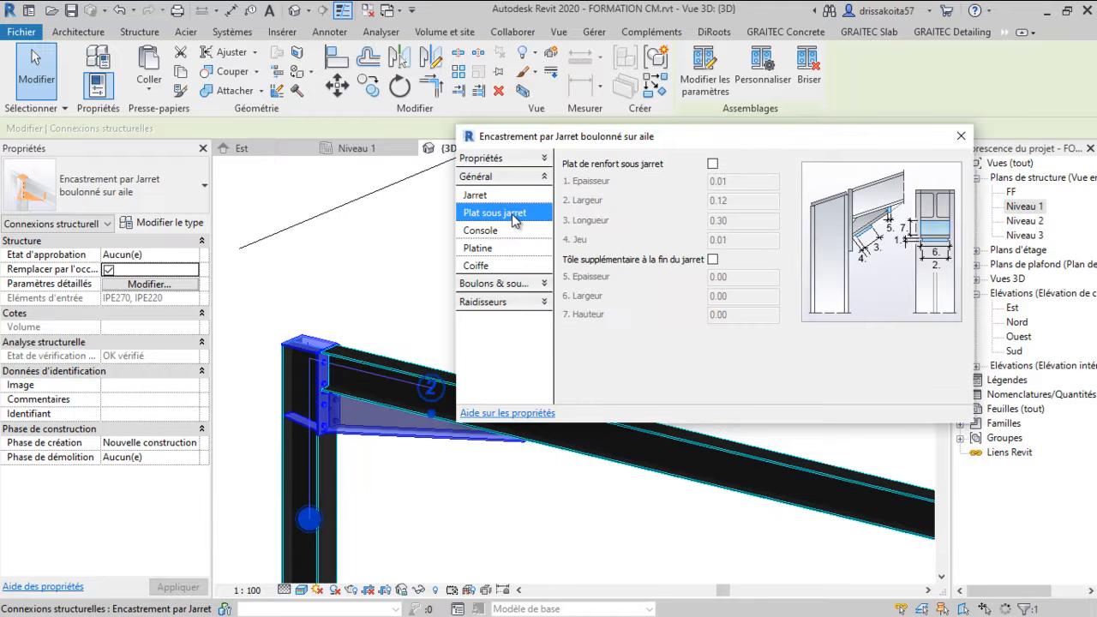
pyautogui.scroll(2, 368, 433)
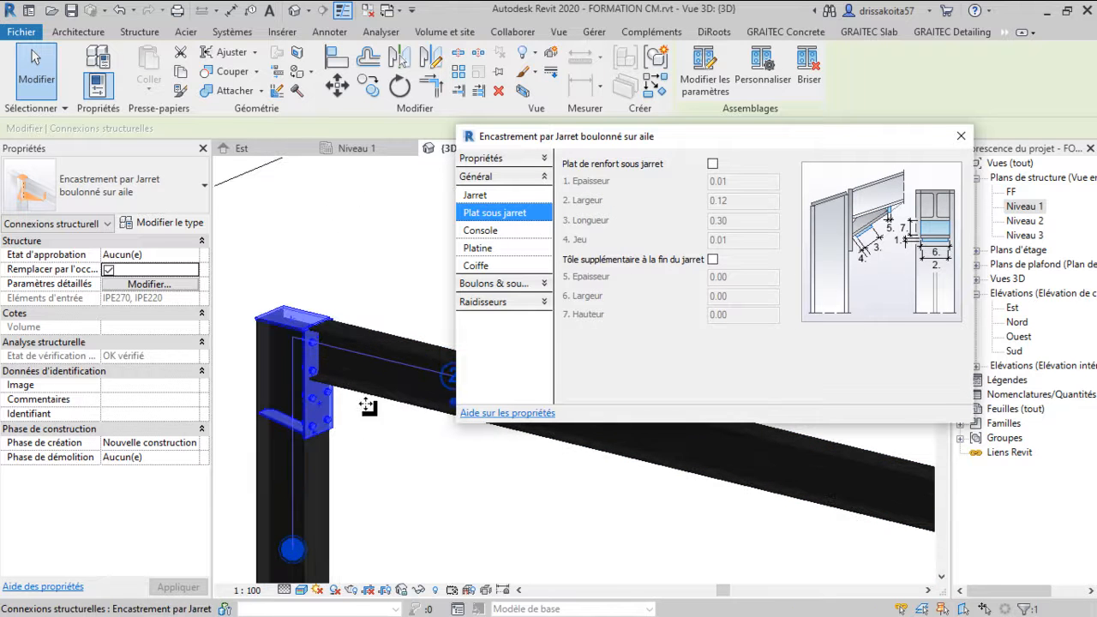
# Try a value of 60 for the haunch's "Longueur contre platine"
pyautogui.click(497, 195)
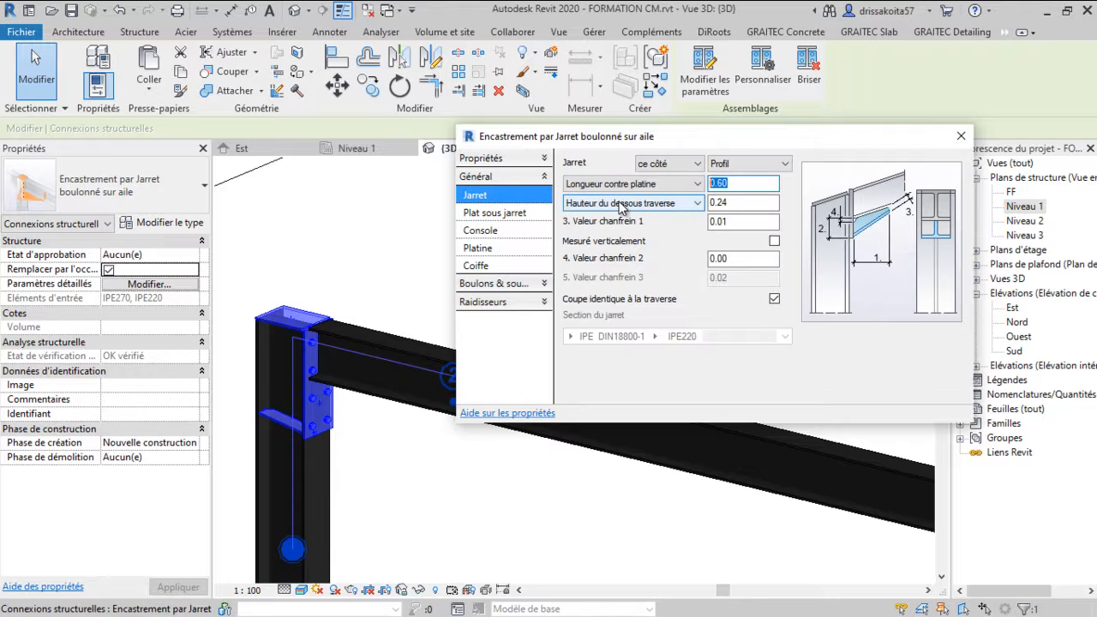
pyautogui.write('60')
pyautogui.click(739, 203)
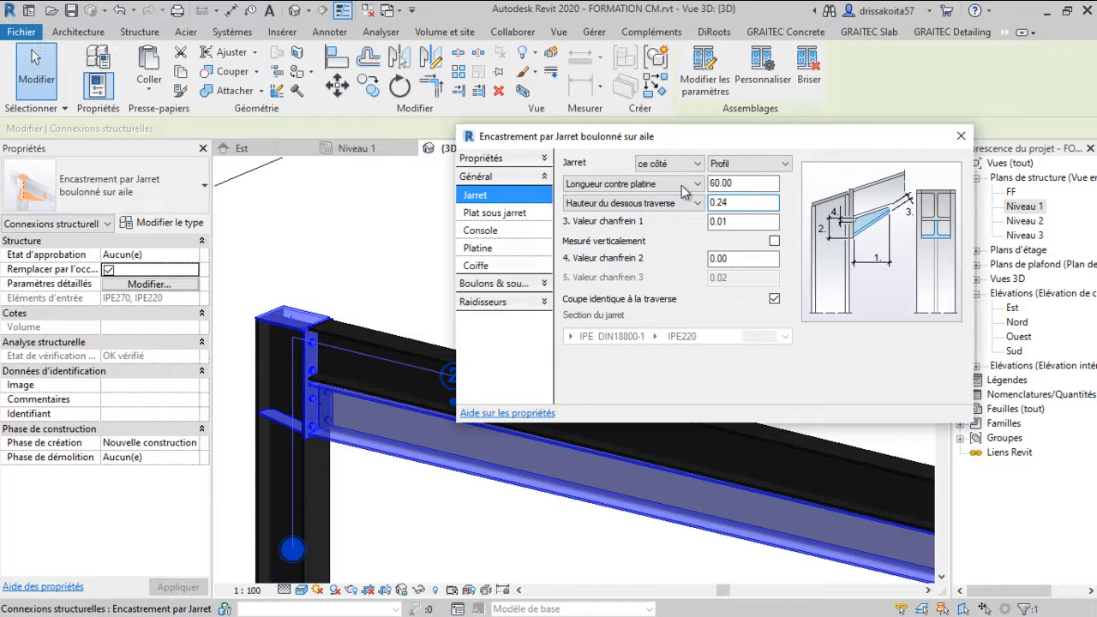
# Set the eaves haunch's "Longueur contre platine" to 1.00 in the Jarret settings
pyautogui.moveTo(748, 185); pyautogui.dragTo(630, 195)
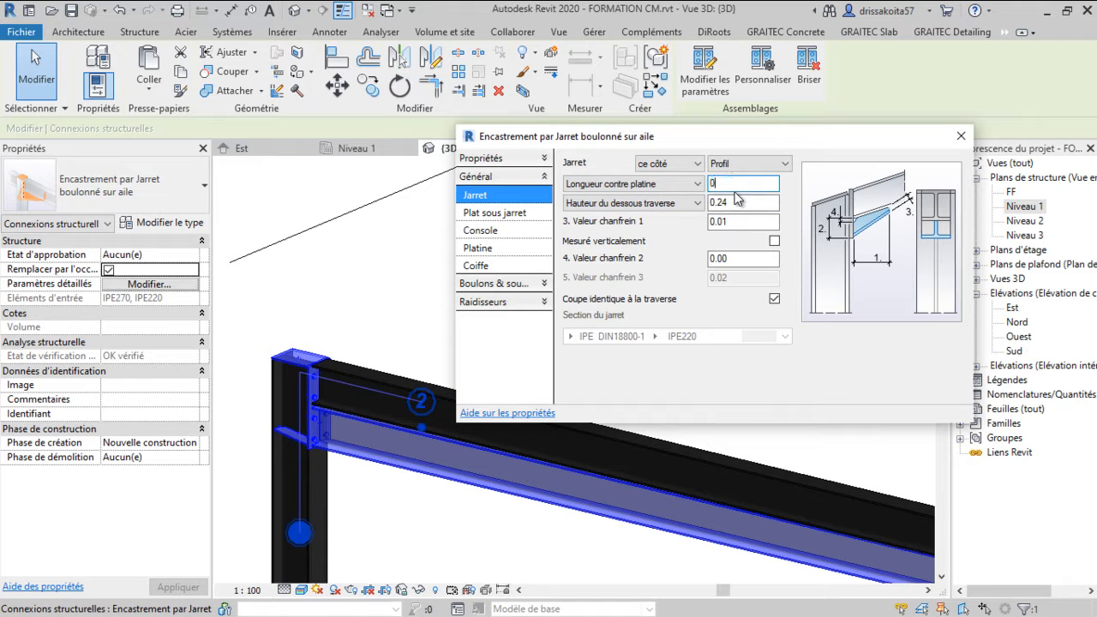
pyautogui.click(742, 217)
pyautogui.click(741, 205)
pyautogui.hotkey('shift', 'Tab')
pyautogui.write('1')
pyautogui.press('Tab')
pyautogui.click(727, 202)
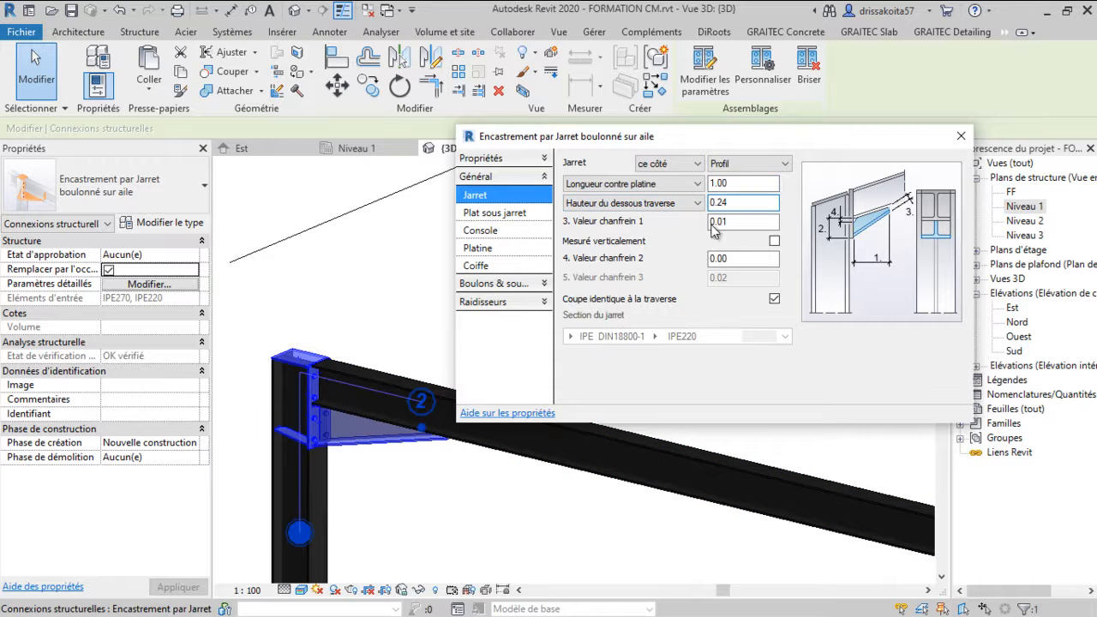
# Examine the resized haunch in the 3D view against its length and height values in the Jarret settings
pyautogui.scroll(5, 374, 445)
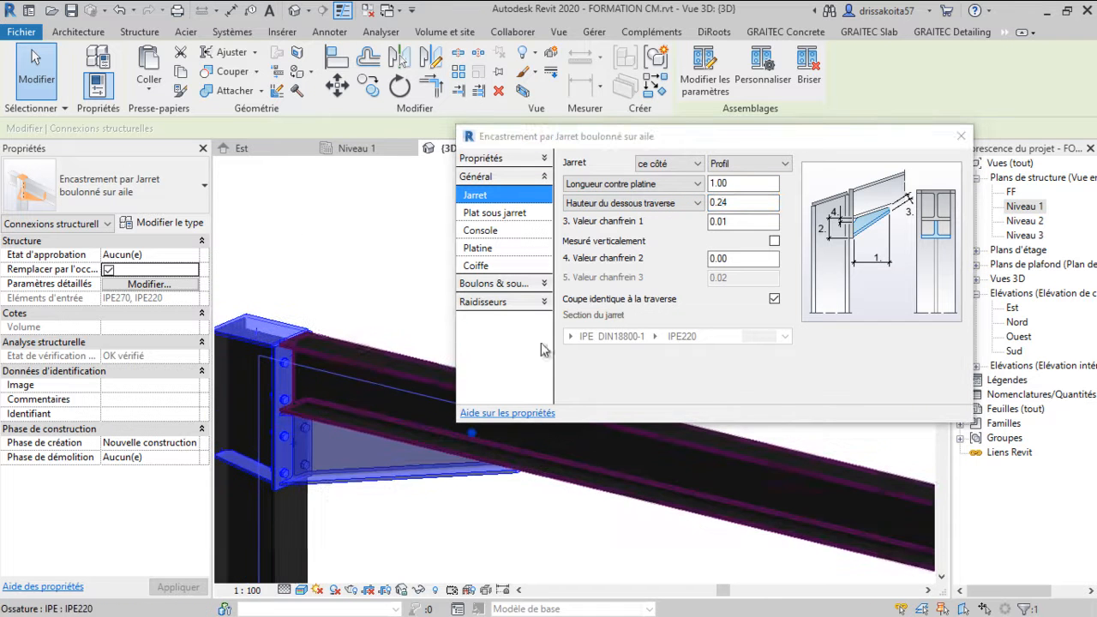
pyautogui.click(730, 184)
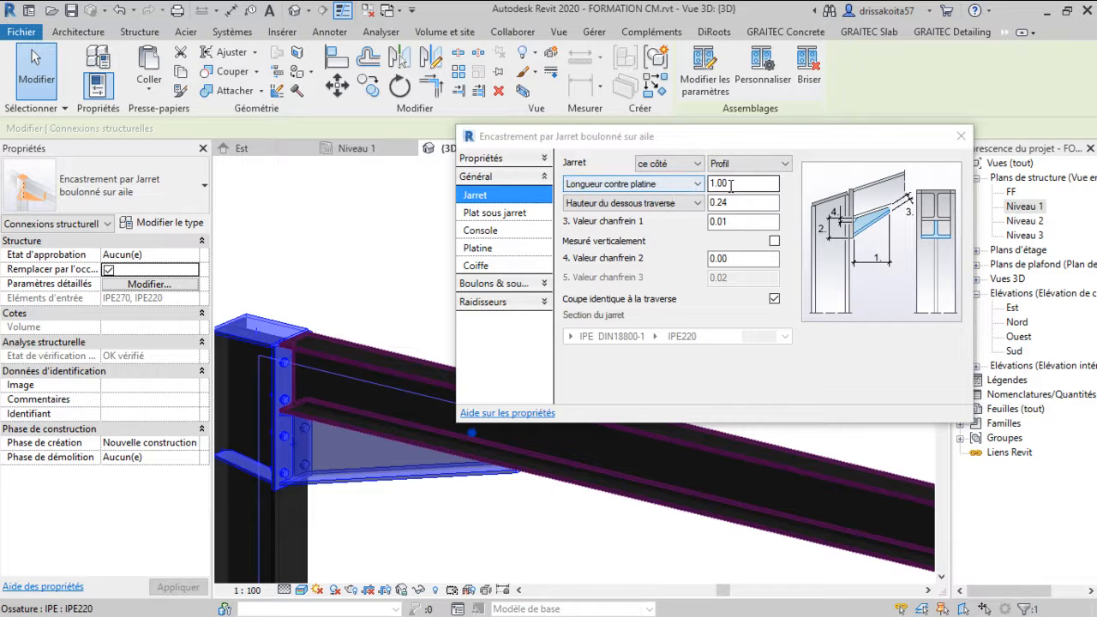
pyautogui.scroll(-2, 417, 473)
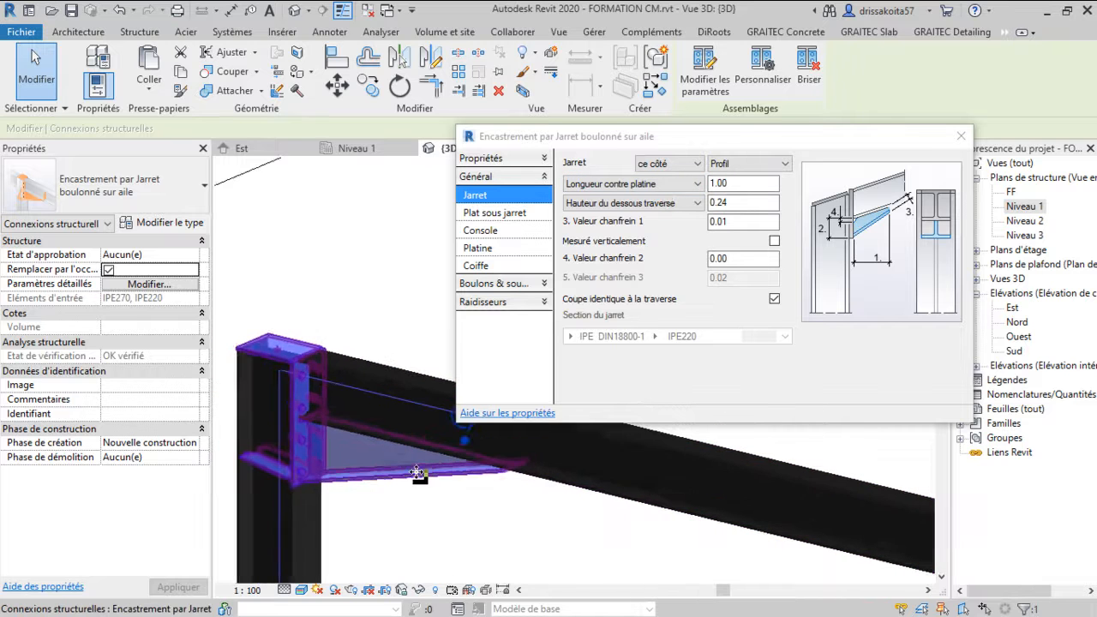
pyautogui.scroll(-1, 417, 473)
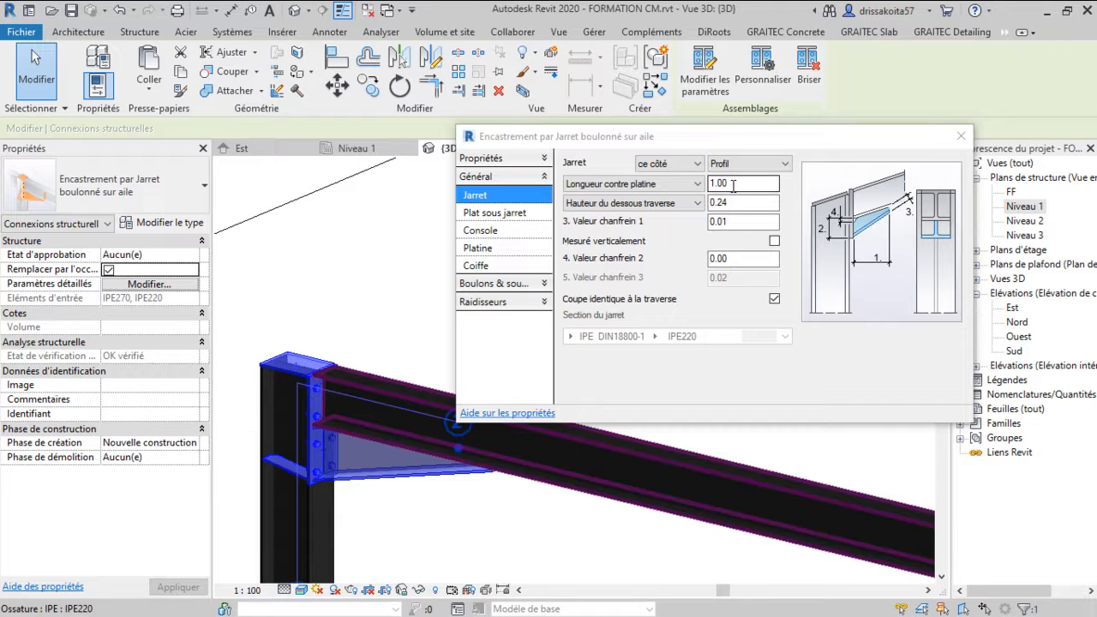
pyautogui.scroll(-3, 370, 478)
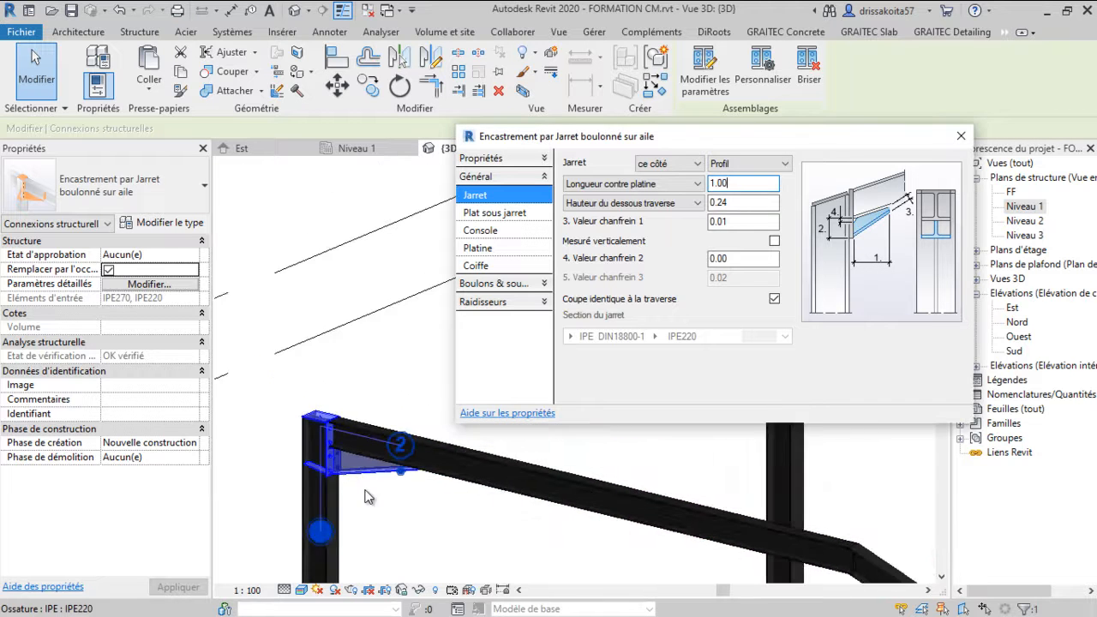
pyautogui.scroll(3, 428, 480)
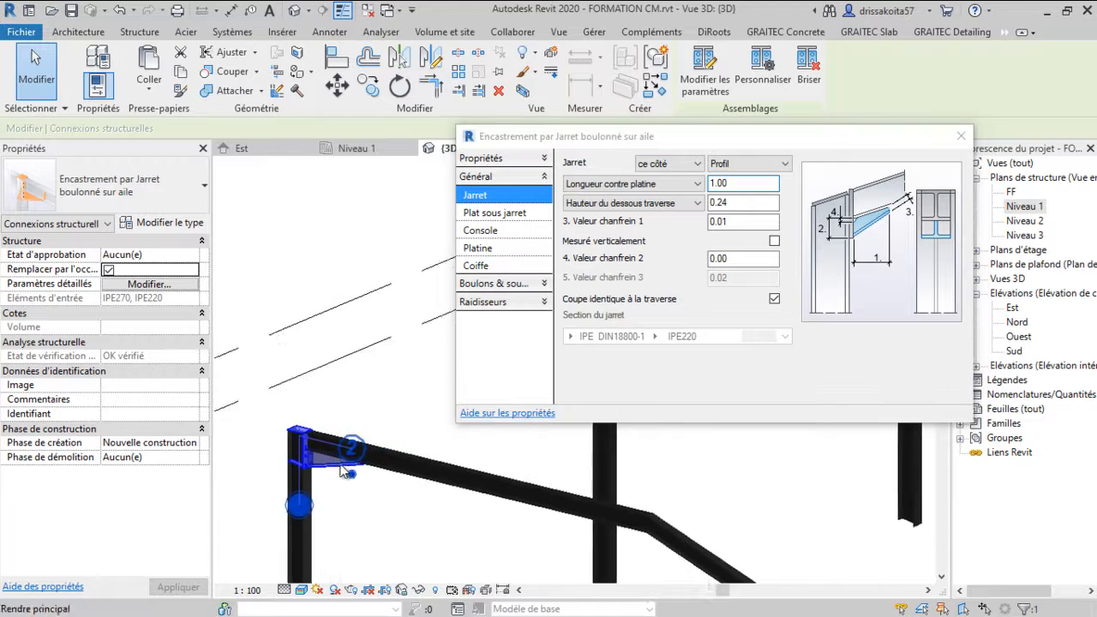
pyautogui.click(731, 202)
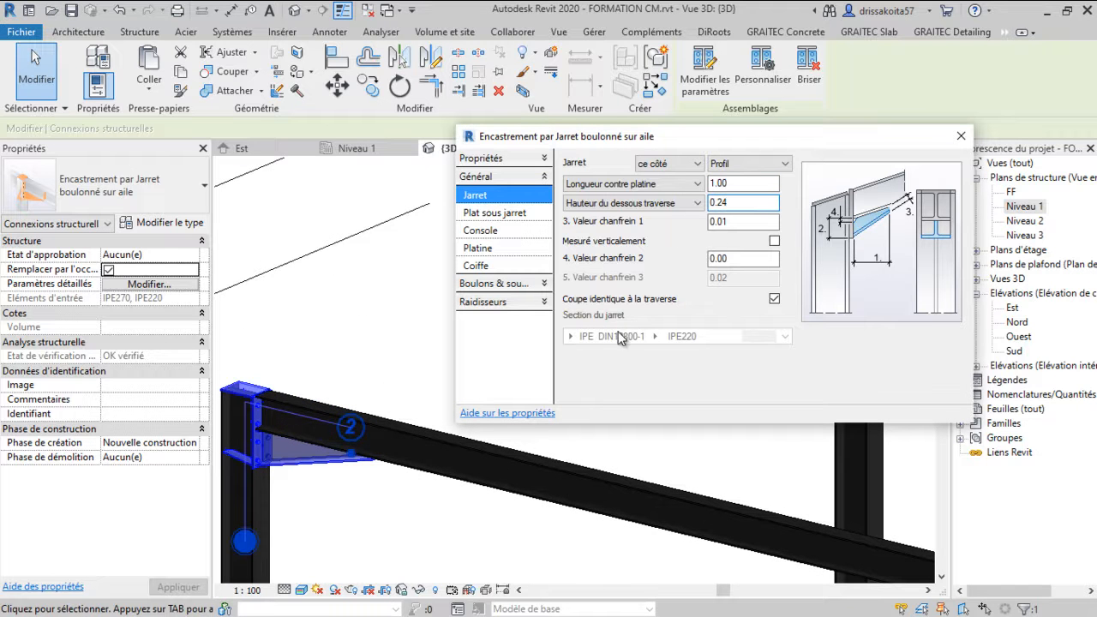
pyautogui.scroll(1, 251, 477)
pyautogui.scroll(2, 251, 477)
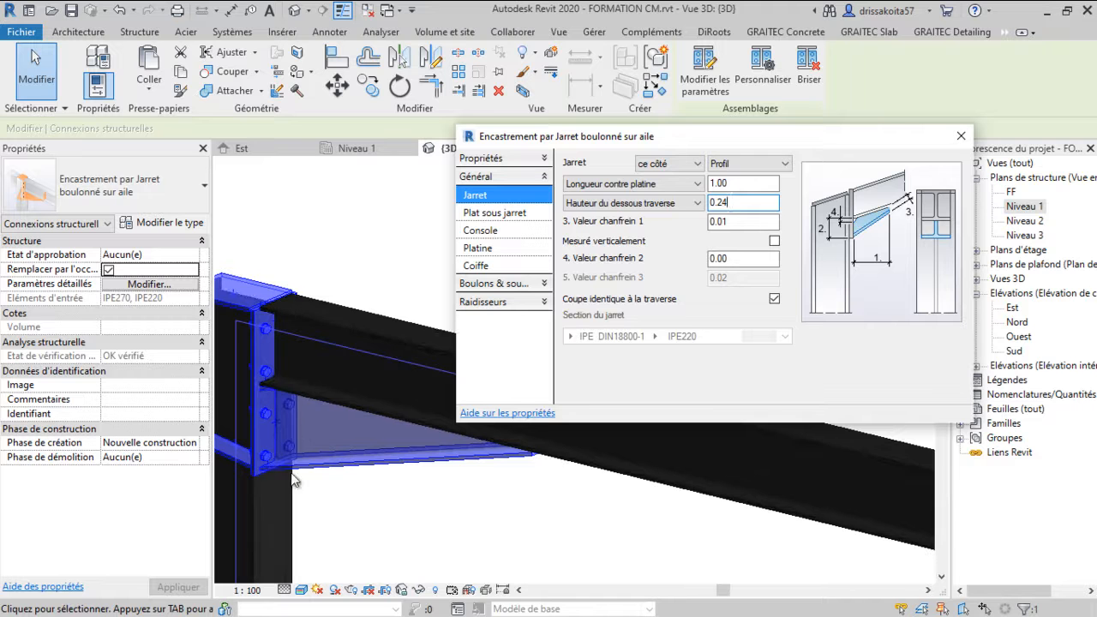
pyautogui.moveTo(347, 438); pyautogui.dragTo(294, 400, button='middle')
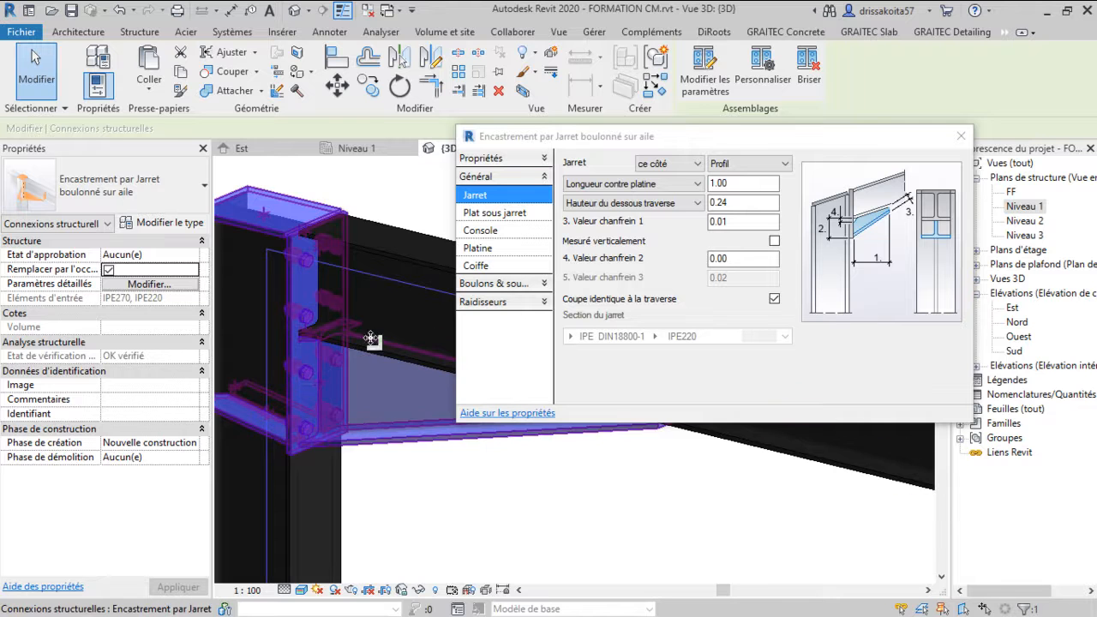
pyautogui.scroll(-4, 391, 363)
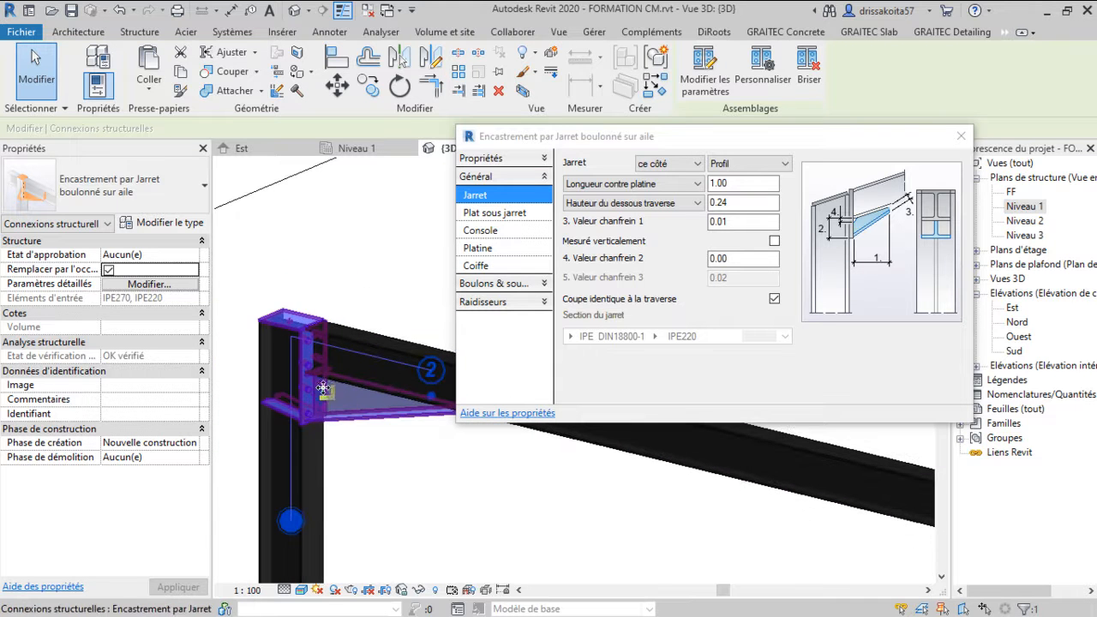
pyautogui.scroll(2, 292, 359)
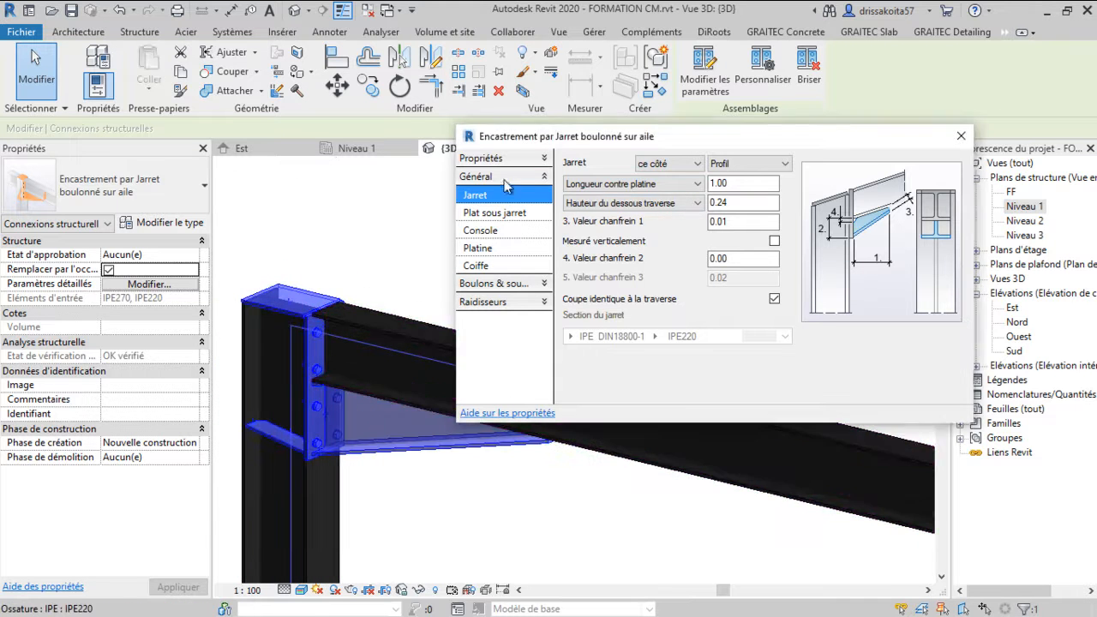
# Rerun the EC3 code verification of the eaves haunch connection and close the connection's settings
pyautogui.click(526, 159)
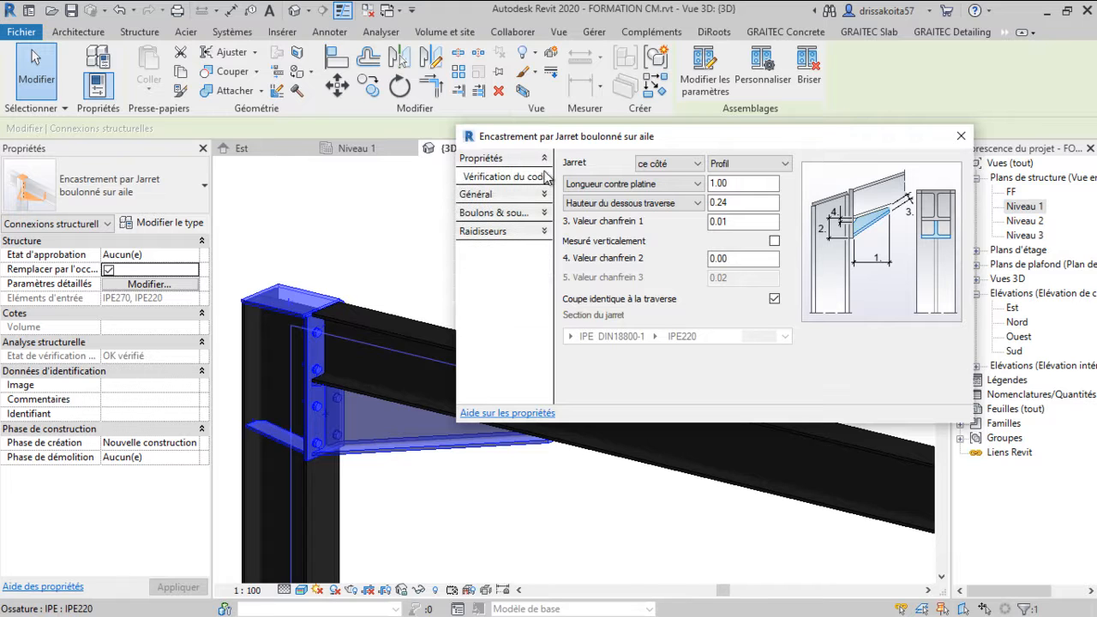
pyautogui.click(514, 176)
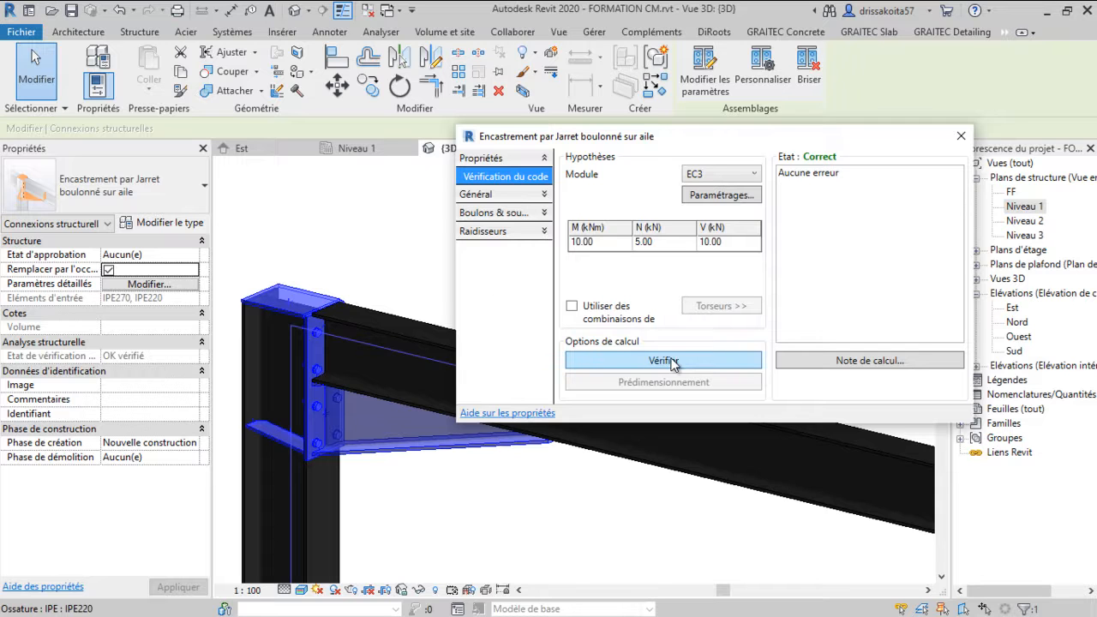
pyautogui.click(504, 215)
pyautogui.click(538, 177)
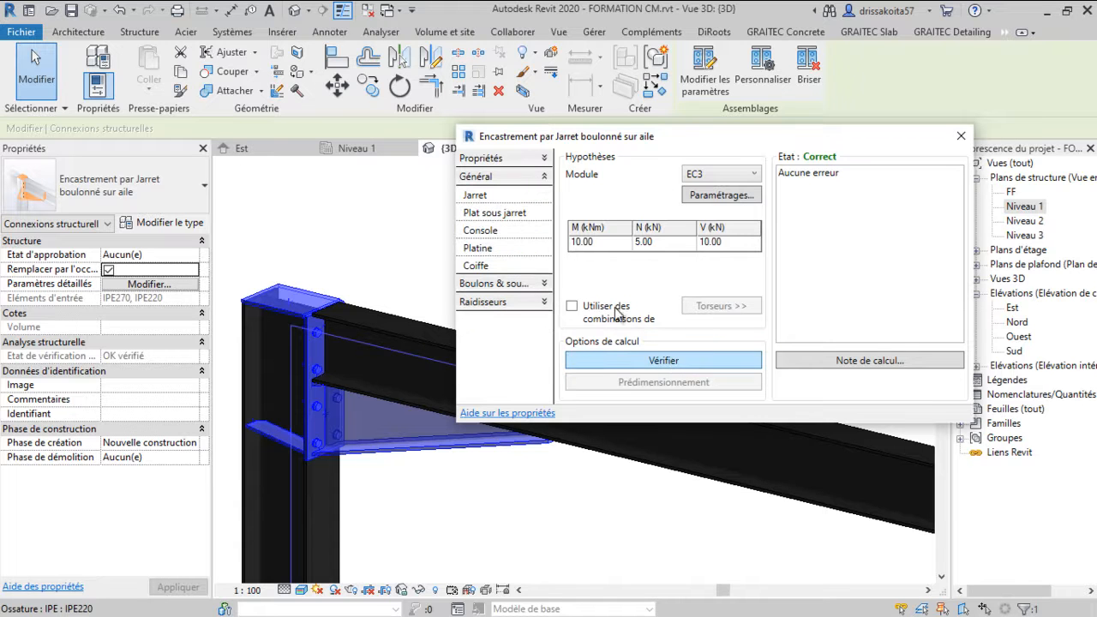
pyautogui.click(654, 245)
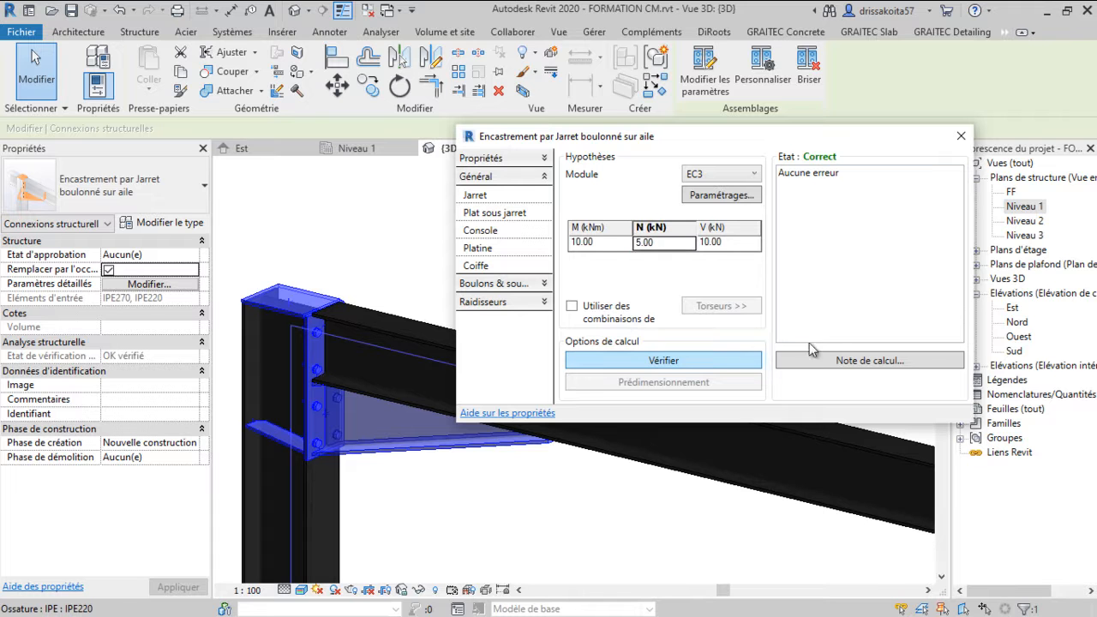
pyautogui.click(960, 137)
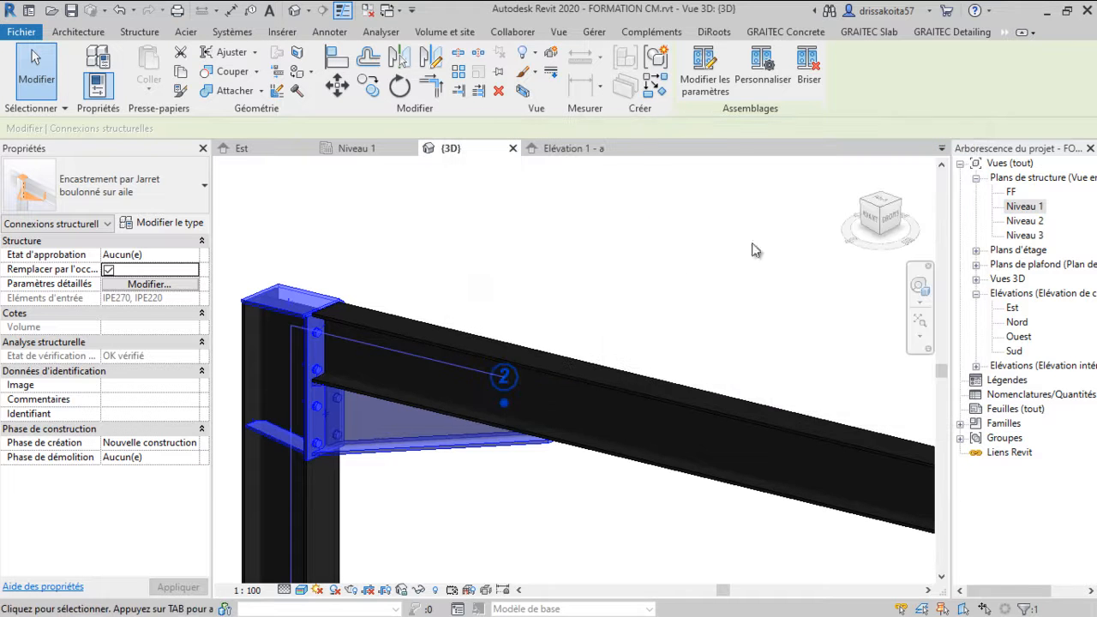
# Deselect the connection and inspect the haunch, end plate, bolts and stiffeners of the eaves joint up close in 3D
pyautogui.scroll(-5, 514, 308)
pyautogui.scroll(-2, 495, 303)
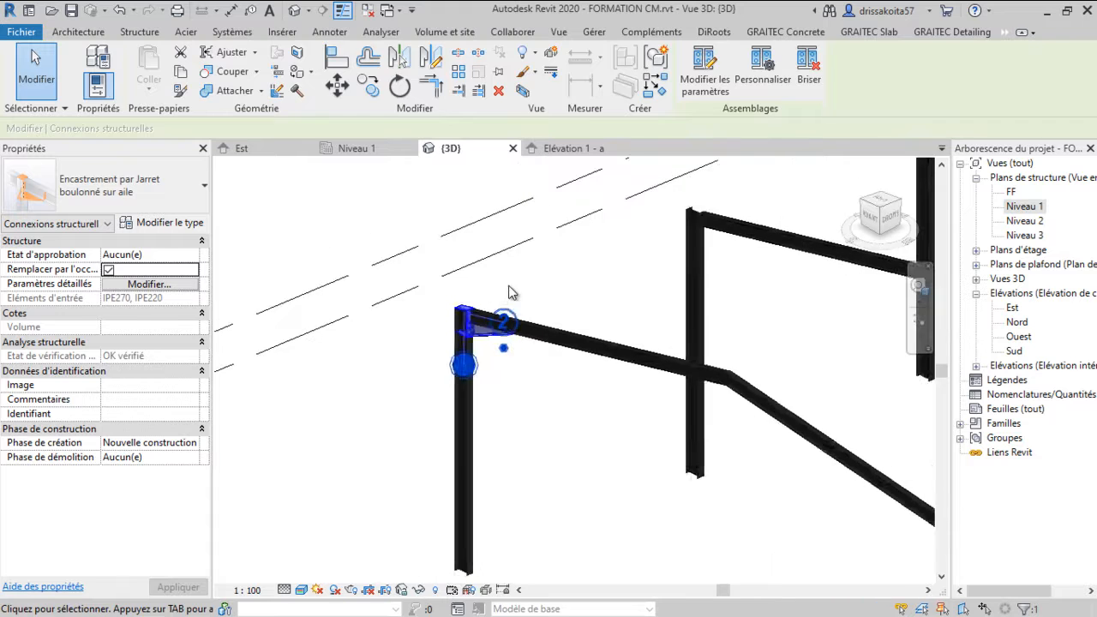
pyautogui.click(510, 293)
pyautogui.scroll(7, 473, 361)
pyautogui.scroll(-3, 480, 308)
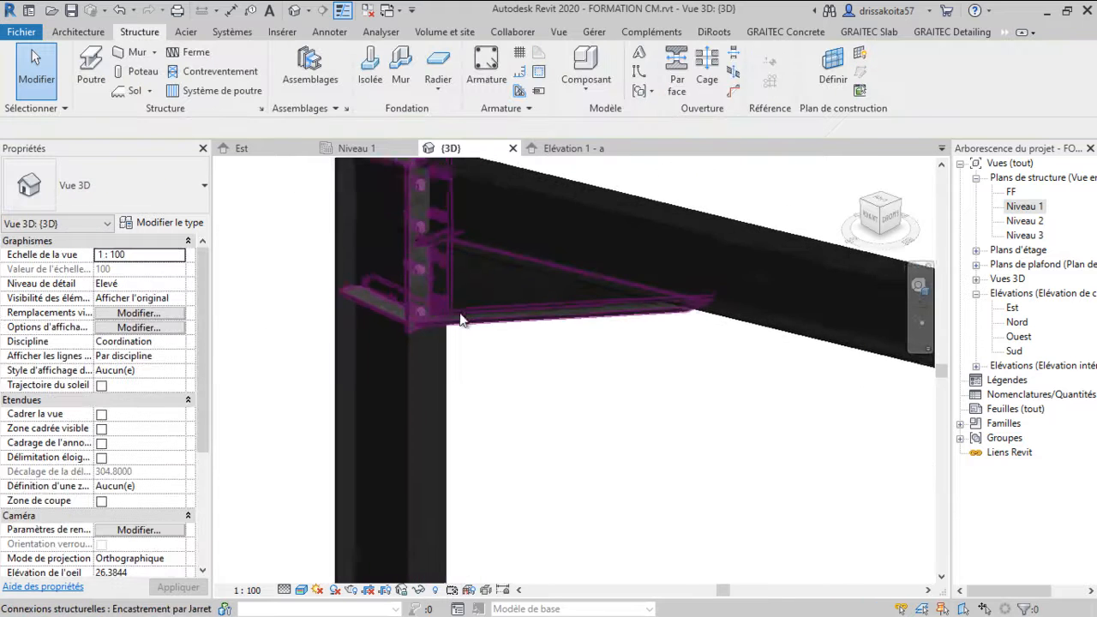
pyautogui.scroll(6, 442, 311)
pyautogui.scroll(-3, 444, 302)
pyautogui.scroll(4, 441, 323)
pyautogui.moveTo(456, 333); pyautogui.dragTo(477, 380, button='middle')
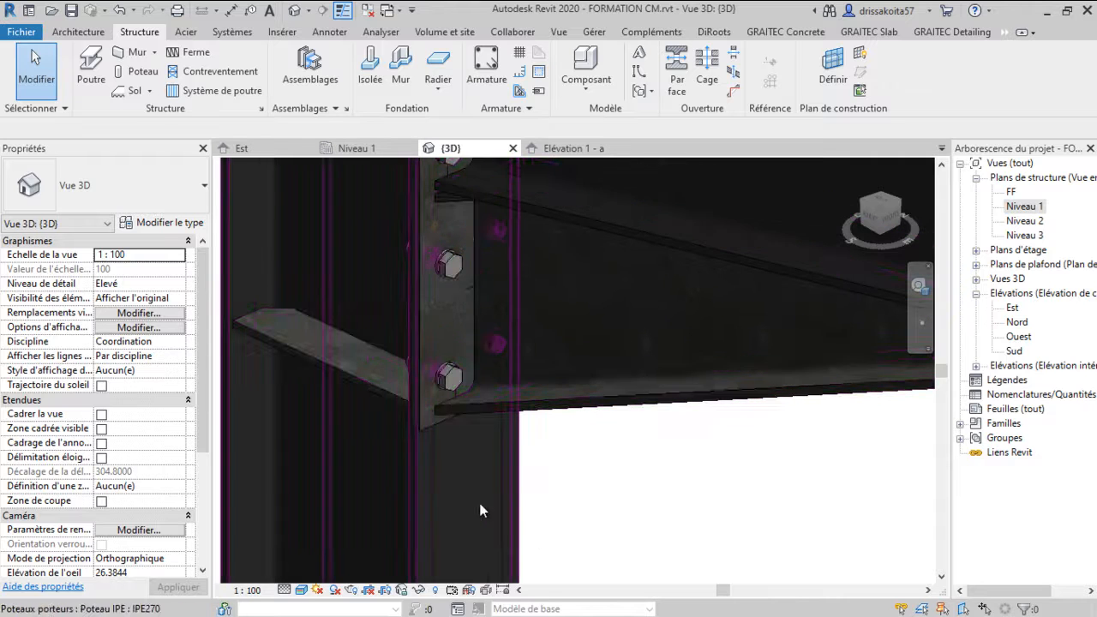
pyautogui.scroll(-5, 483, 391)
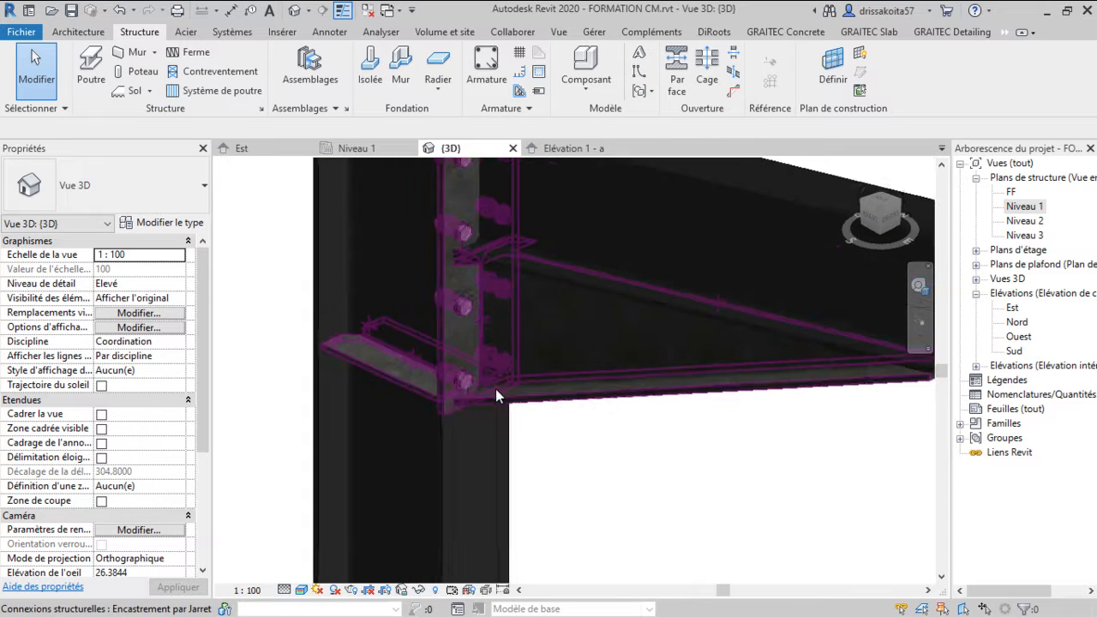
pyautogui.scroll(-6, 455, 355)
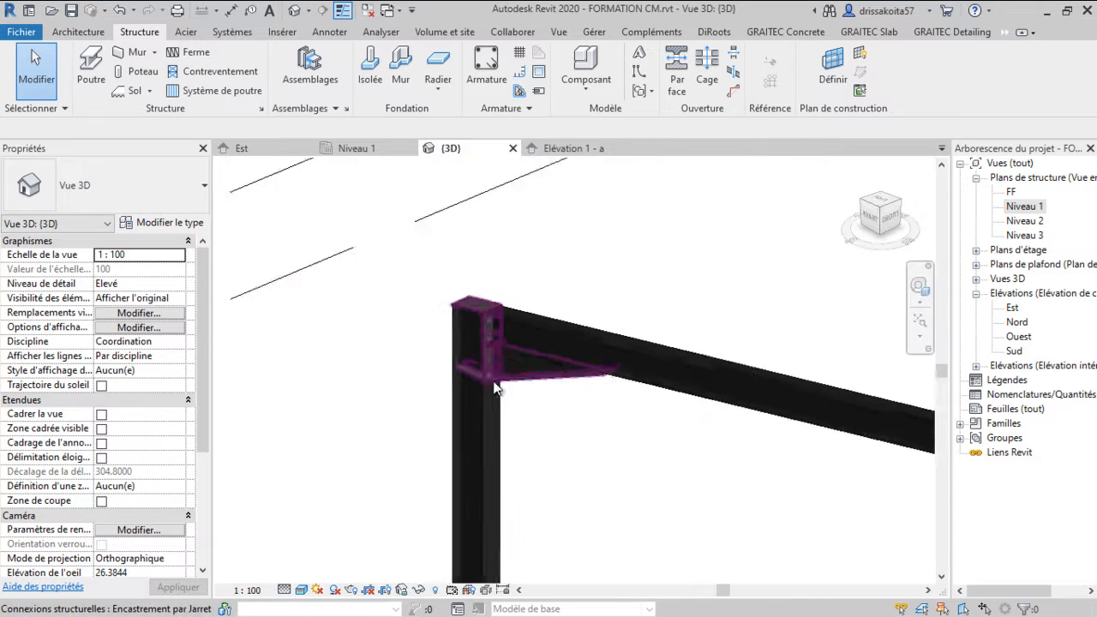
pyautogui.scroll(4, 558, 375)
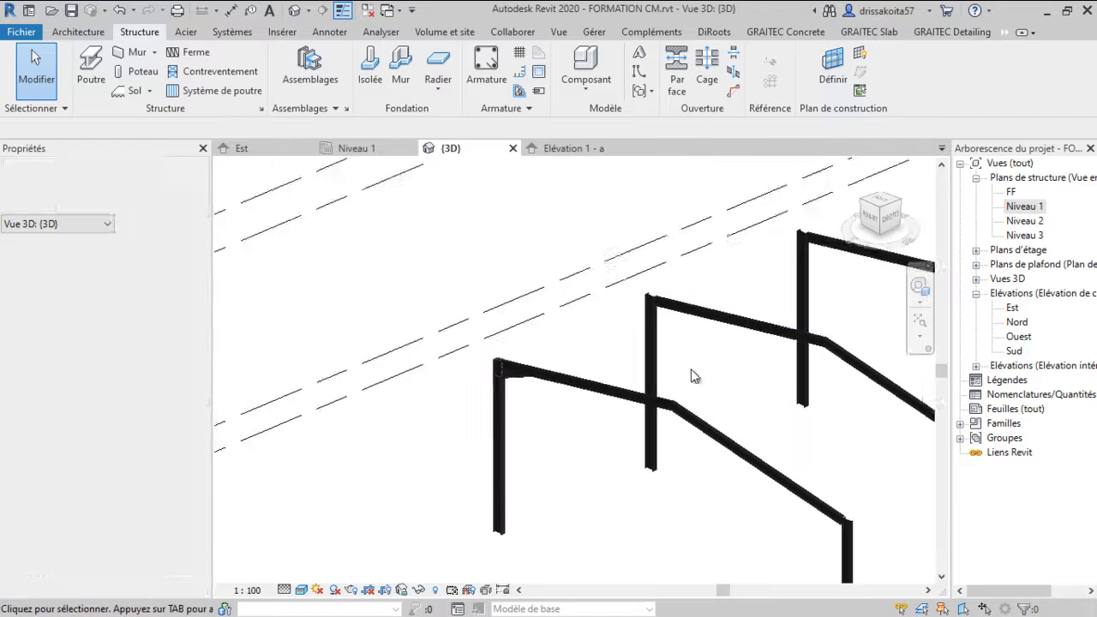
pyautogui.scroll(5, 558, 376)
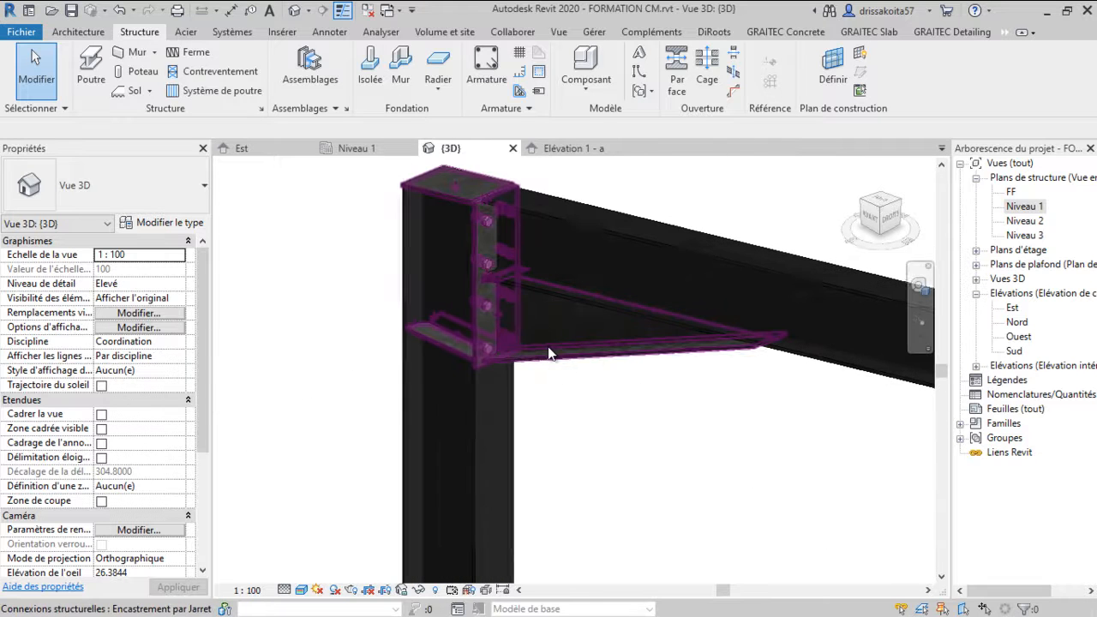
# Propagate the bolted eaves haunch connection to the similar column-rafter joints
pyautogui.click(544, 342)
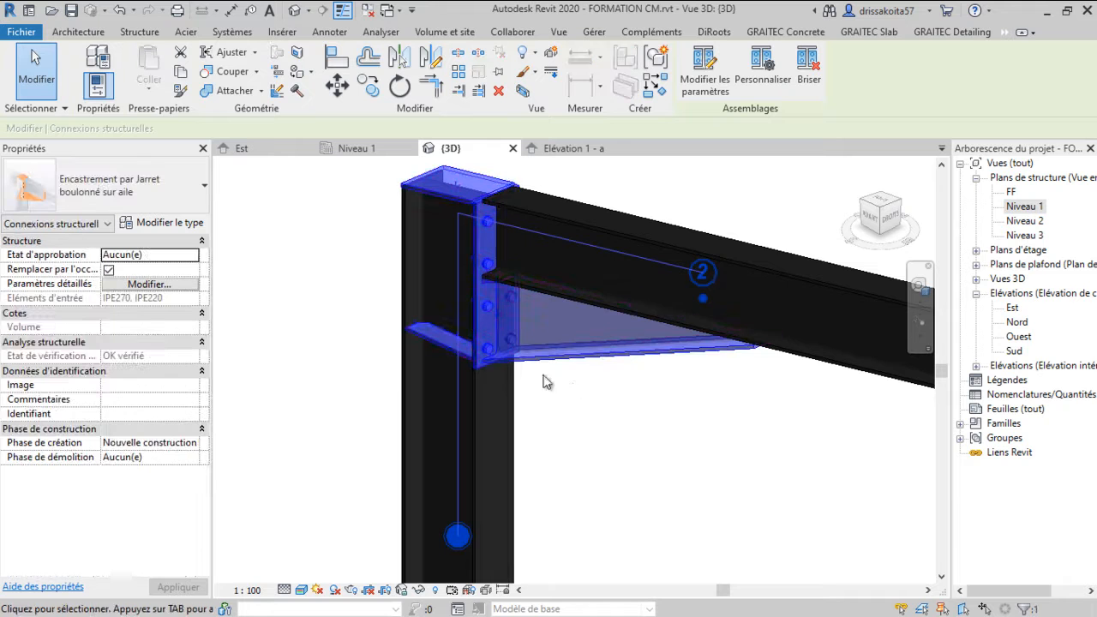
pyautogui.rightClick(572, 387)
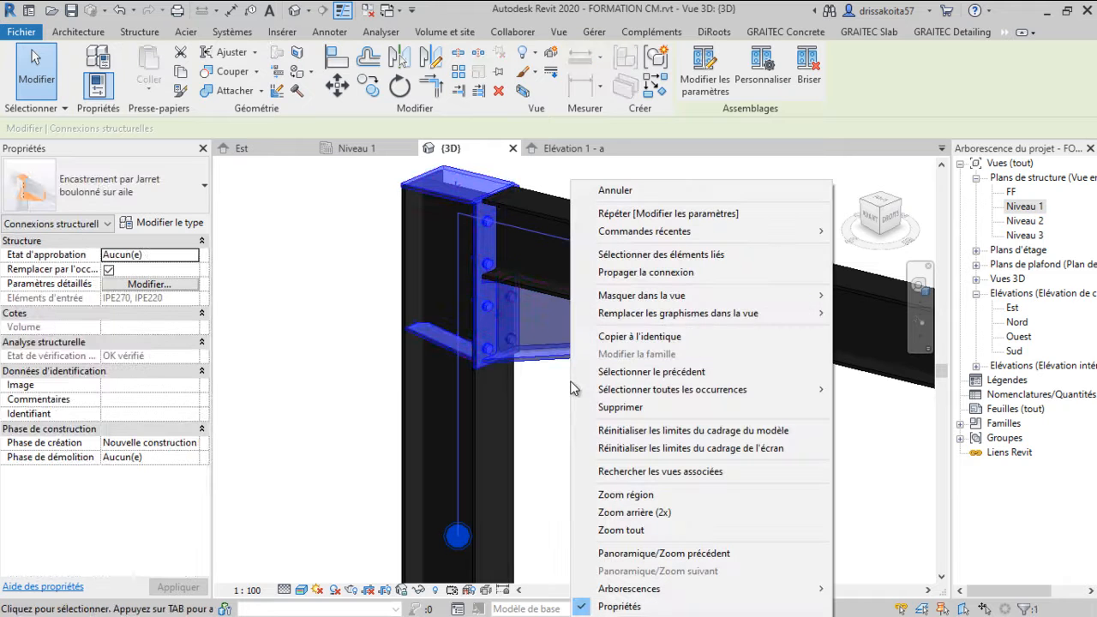
pyautogui.click(629, 273)
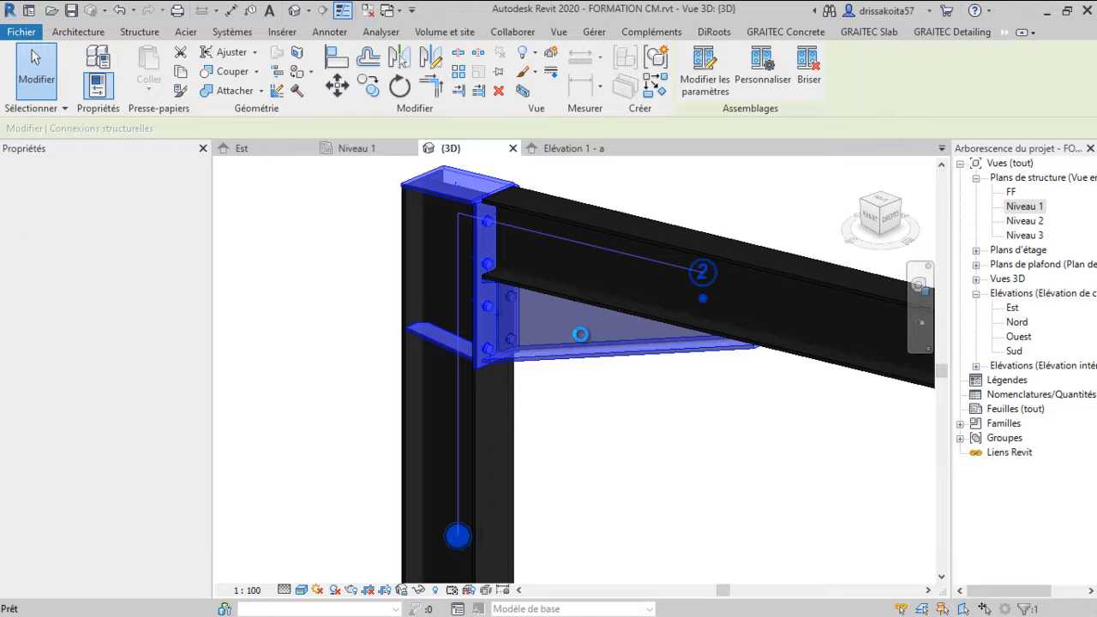
# Inspect the propagated haunch connection at the frame's opposite eaves and compare it with the original joint
pyautogui.scroll(-6, 580, 334)
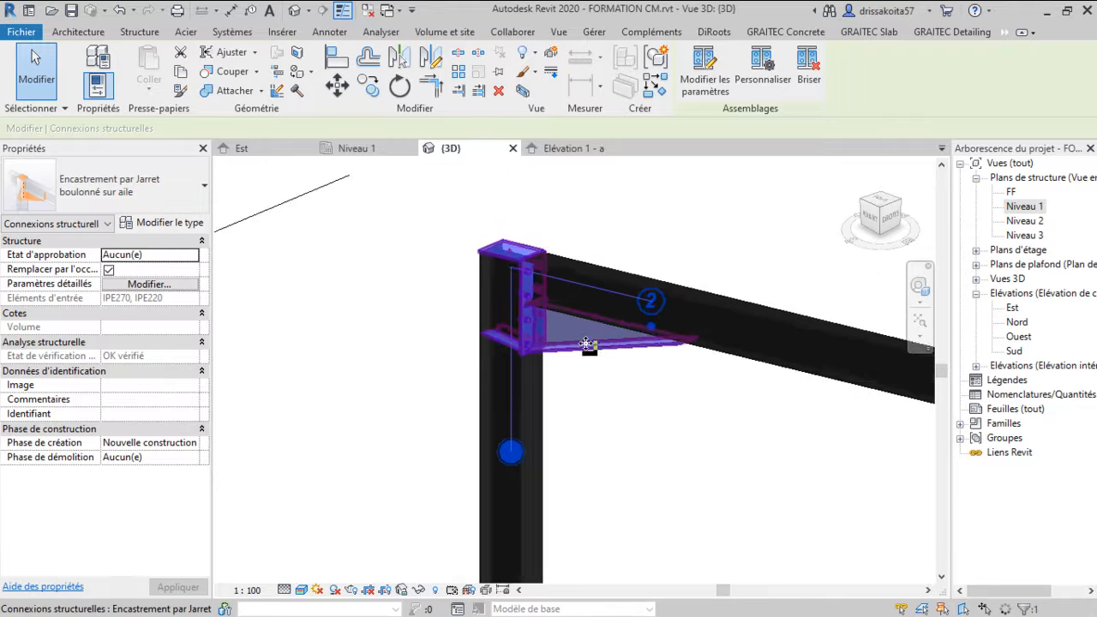
pyautogui.scroll(8, 668, 402)
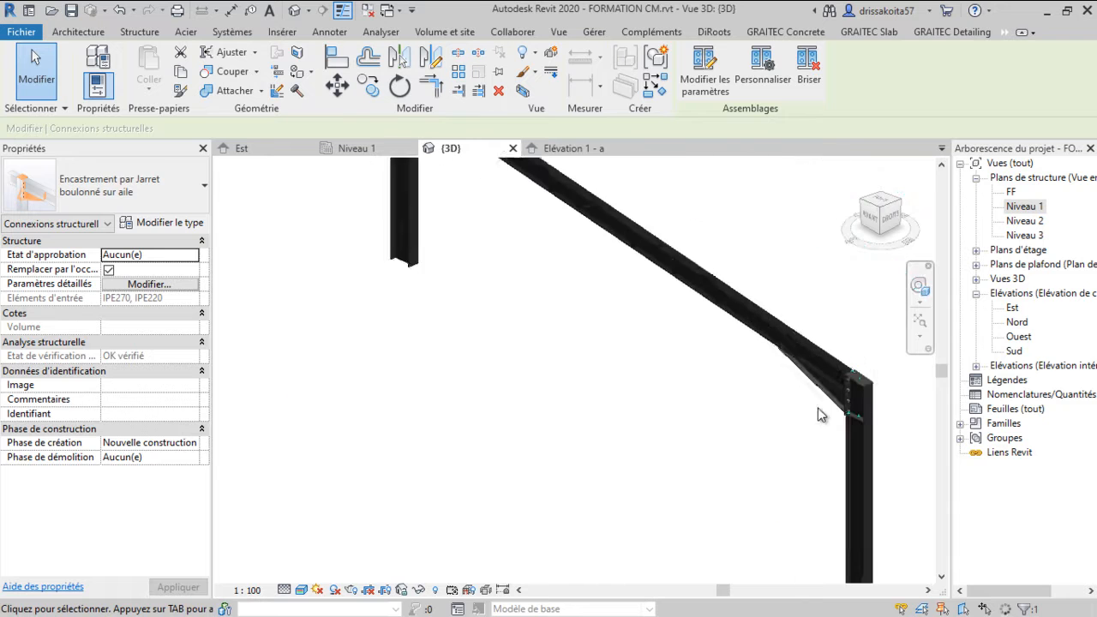
pyautogui.scroll(2, 680, 395)
pyautogui.scroll(-6, 662, 372)
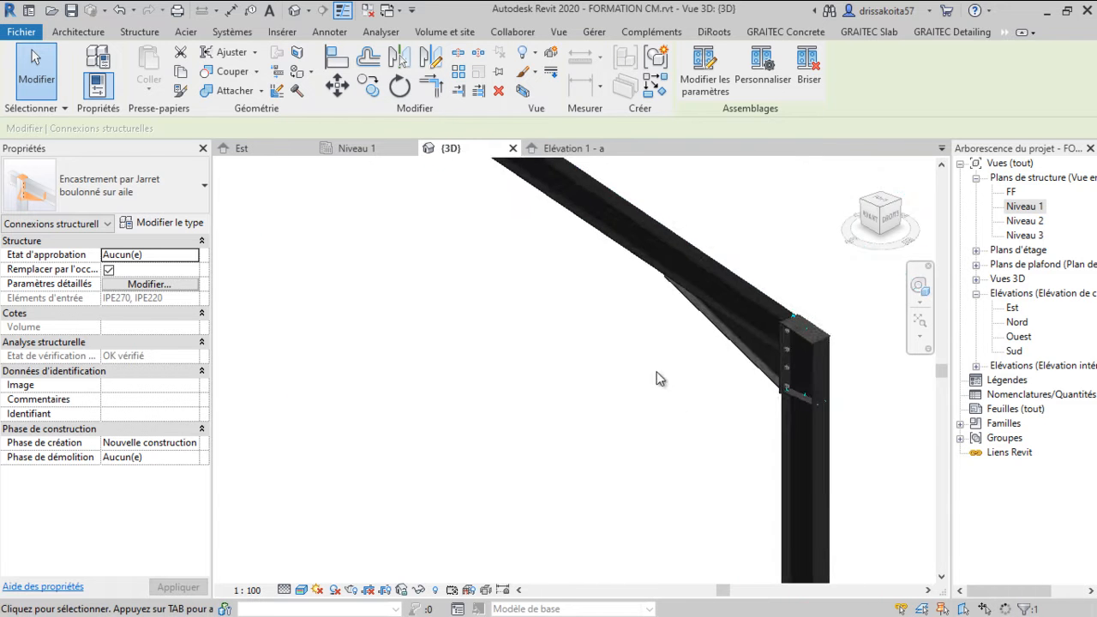
pyautogui.scroll(1, 671, 354)
pyautogui.scroll(2, 746, 318)
pyautogui.scroll(-2, 654, 329)
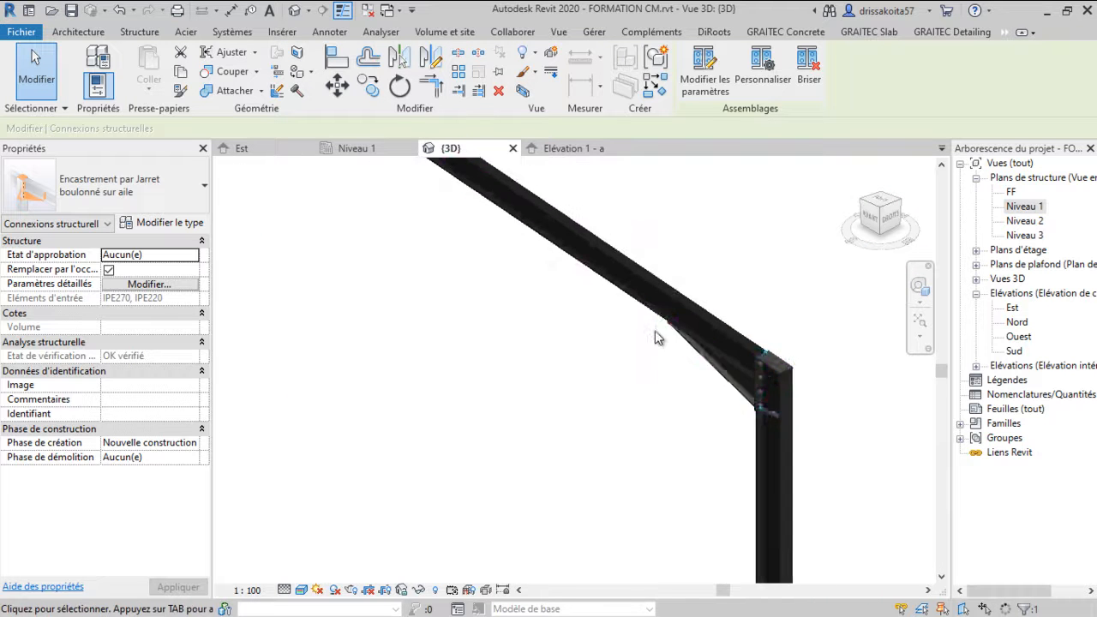
pyautogui.scroll(1, 771, 381)
pyautogui.scroll(-5, 681, 376)
pyautogui.scroll(-2, 616, 386)
pyautogui.scroll(2, 419, 316)
pyautogui.scroll(5, 416, 310)
pyautogui.scroll(-2, 446, 266)
pyautogui.scroll(5, 452, 242)
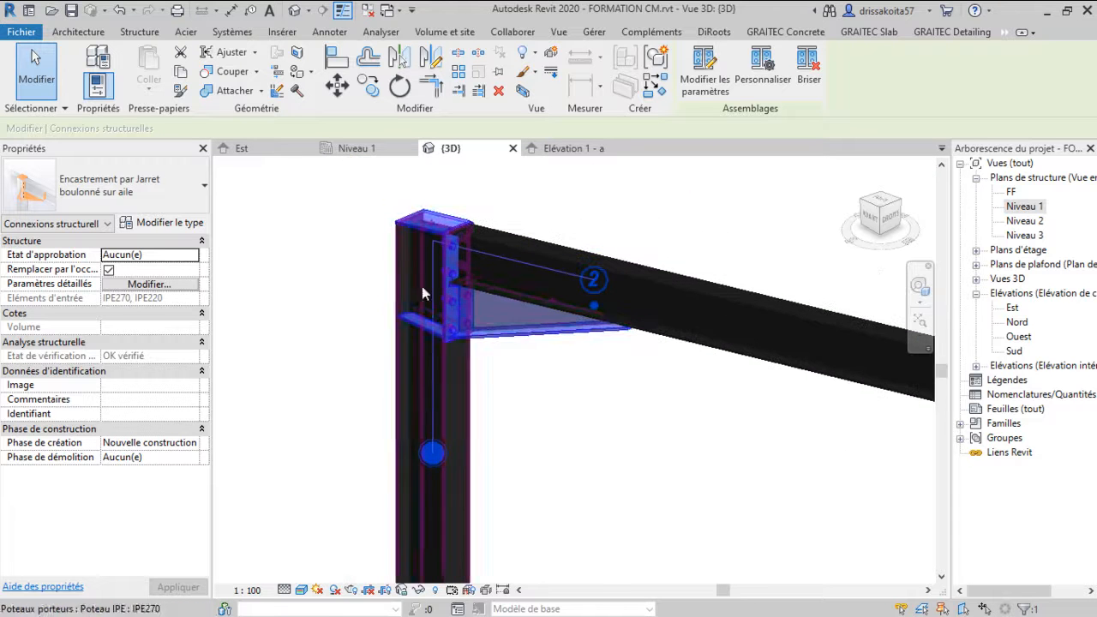
# Undo the propagation of the eaves haunch connection
pyautogui.click(119, 10)
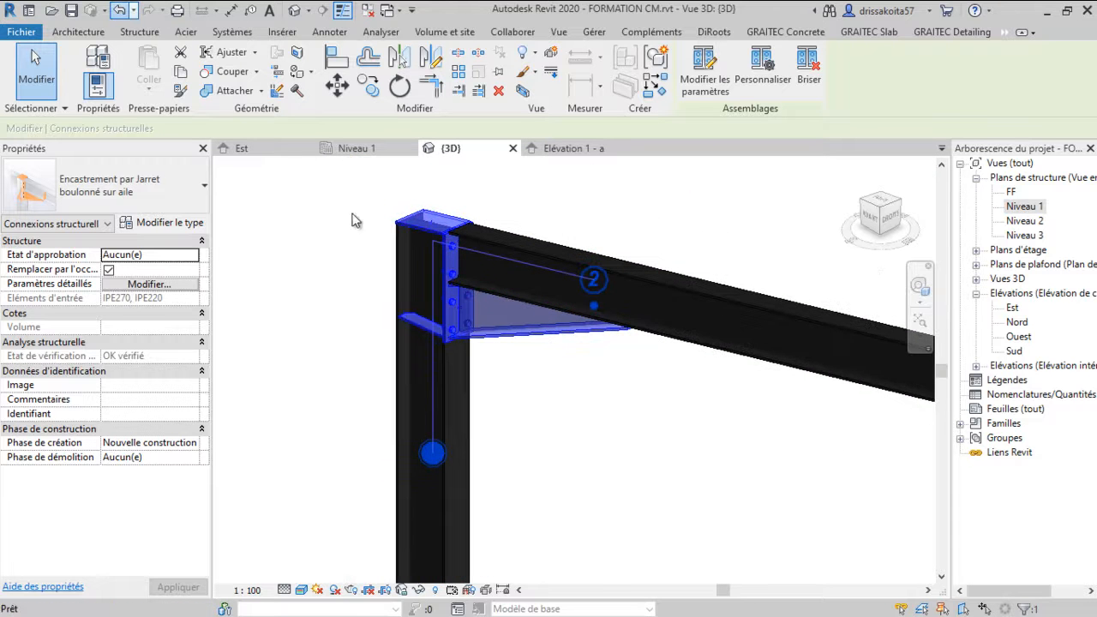
pyautogui.scroll(-5, 452, 317)
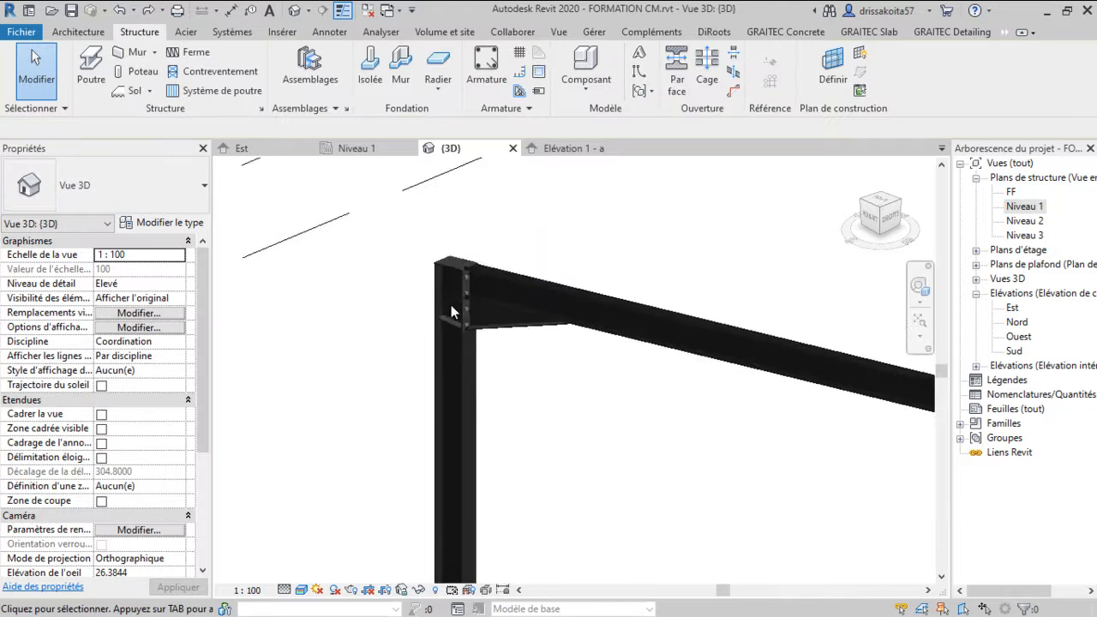
# Open the eaves haunch connection's parameters and enable the Console bracket on the outer side of the column
pyautogui.scroll(2, 514, 377)
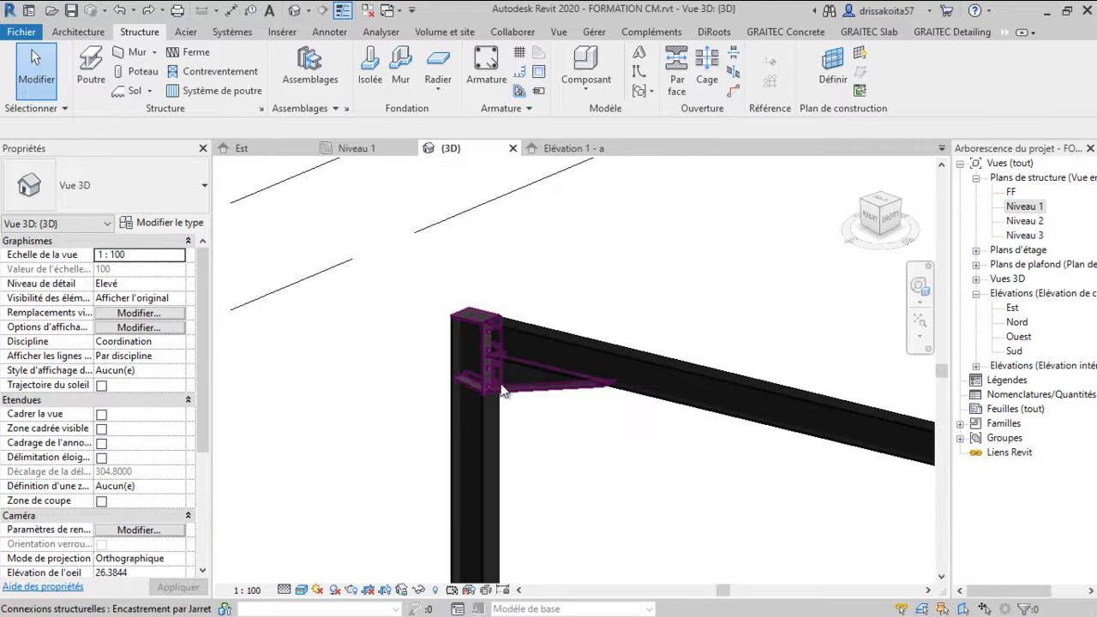
pyautogui.click(548, 381)
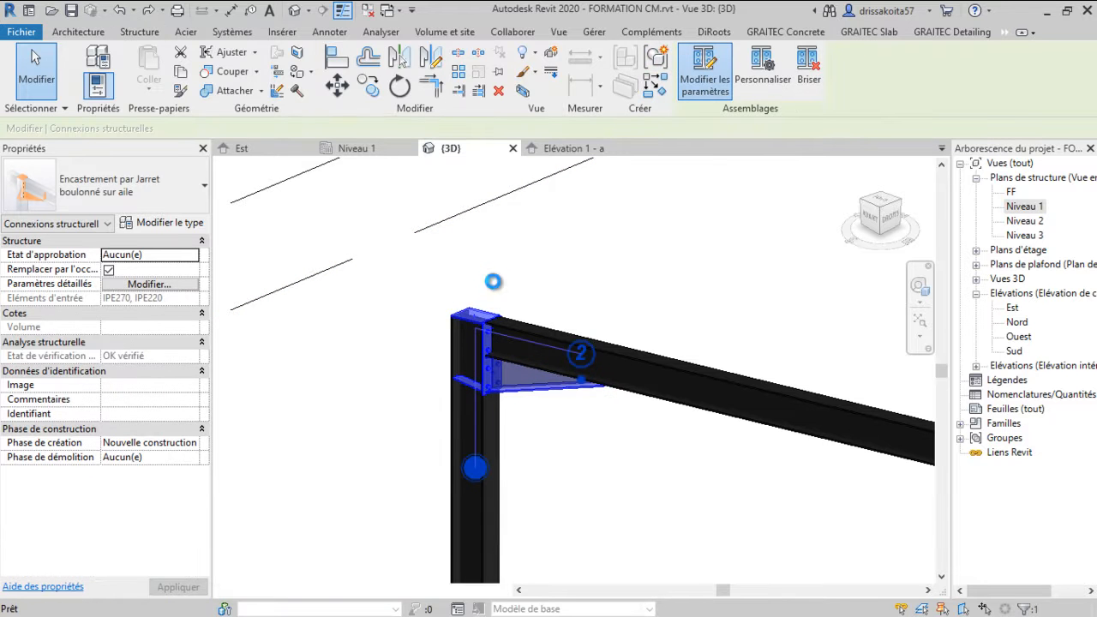
pyautogui.doubleClick(495, 288)
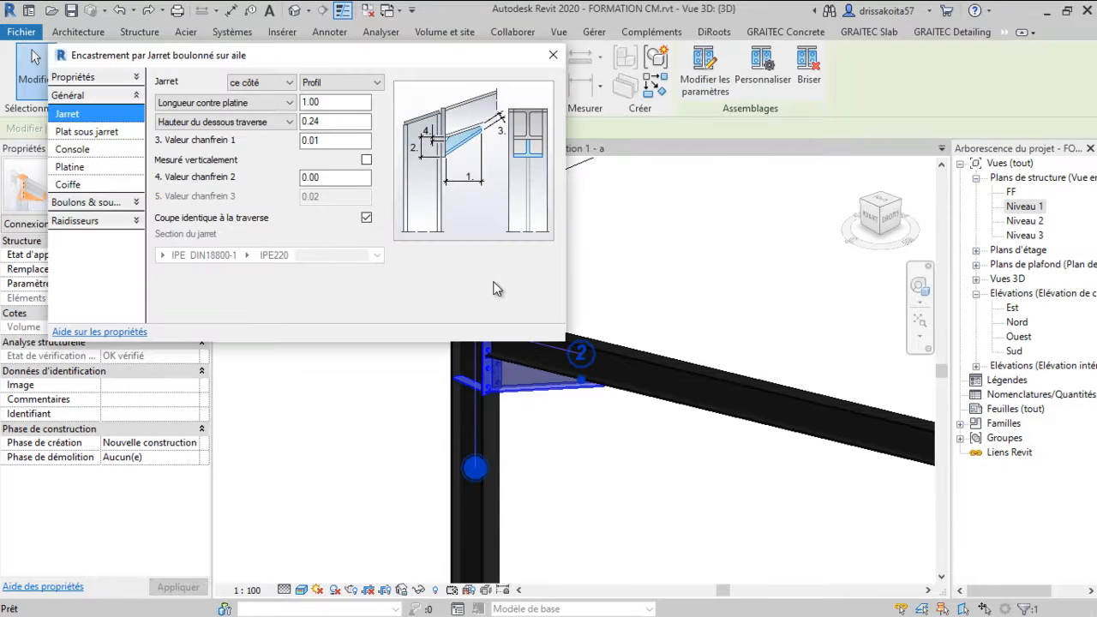
pyautogui.click(105, 133)
pyautogui.click(101, 152)
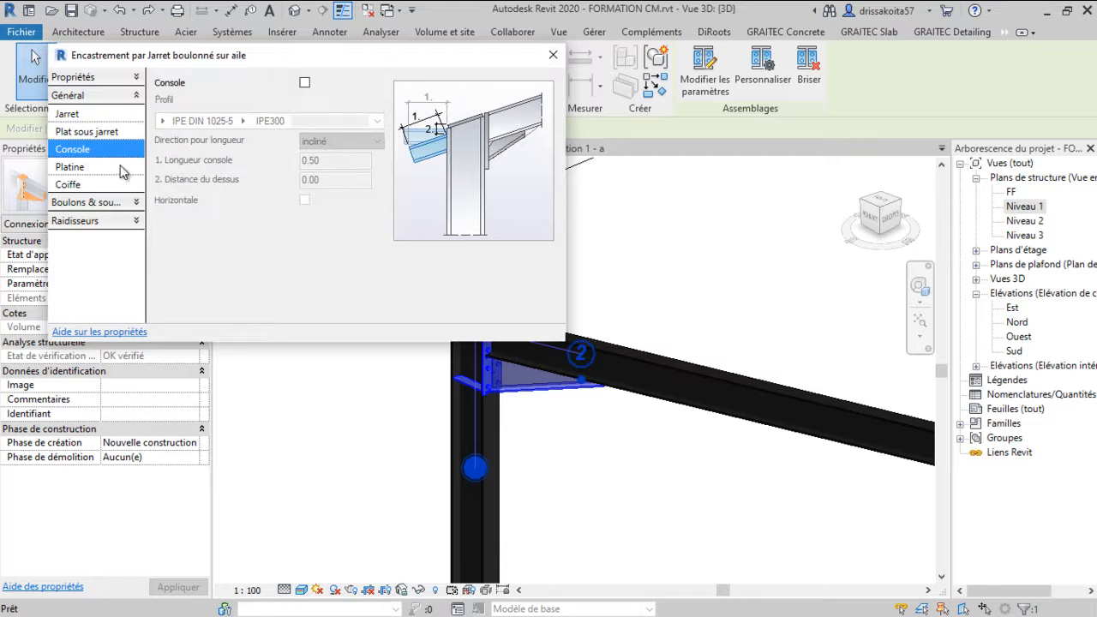
pyautogui.click(309, 84)
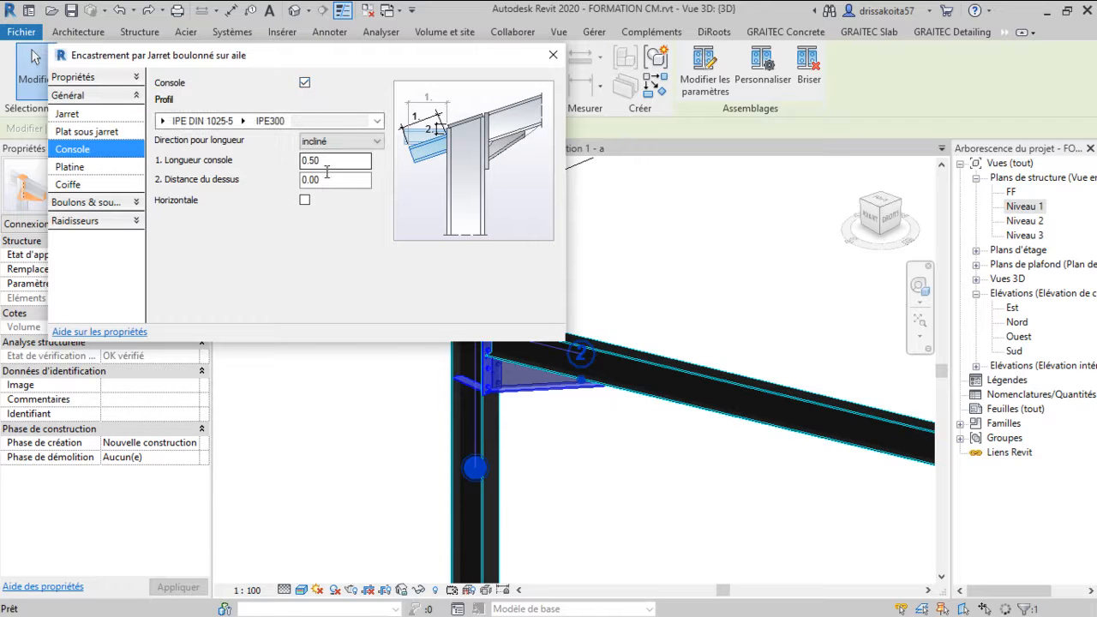
pyautogui.scroll(-3, 637, 472)
pyautogui.scroll(1, 537, 373)
pyautogui.scroll(2, 537, 373)
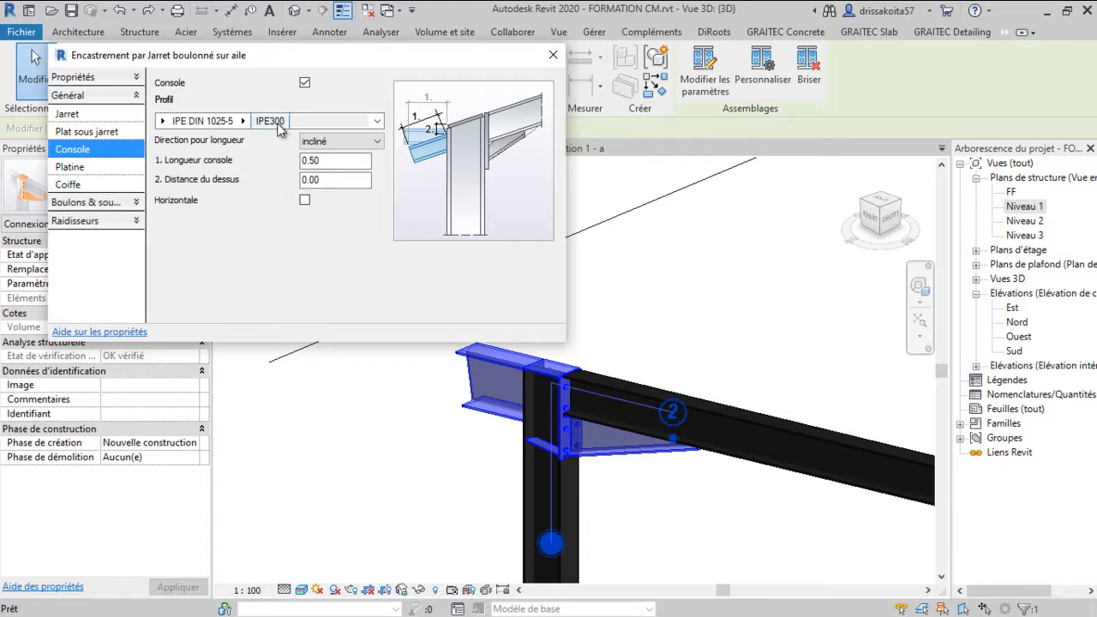
# Set the console's profile to IPE240 and its length to 1.00
pyautogui.click(244, 121)
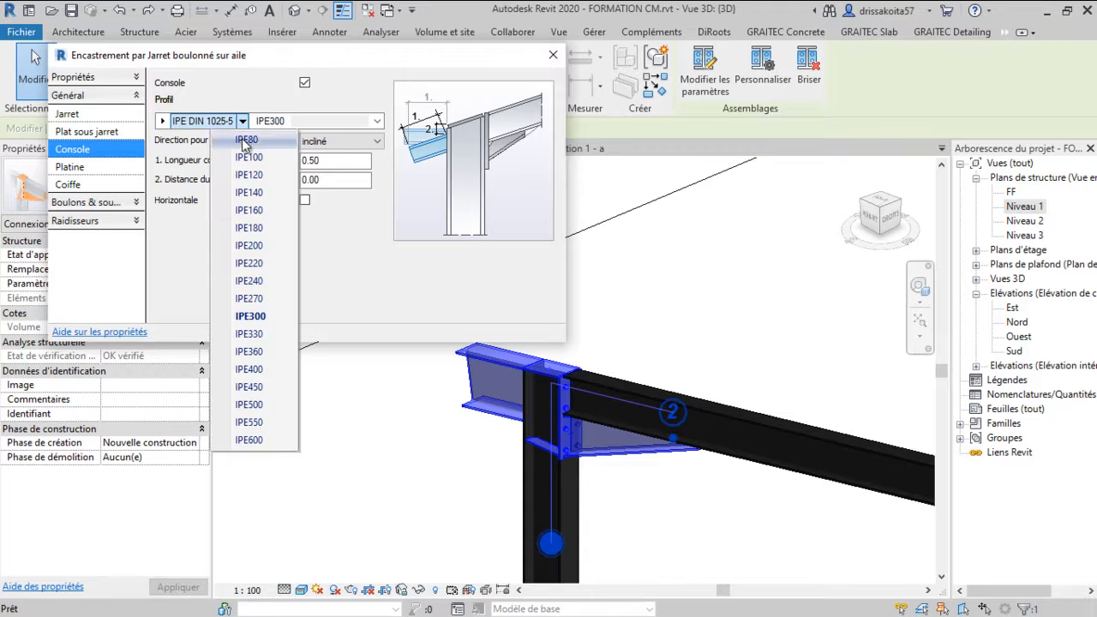
pyautogui.click(265, 281)
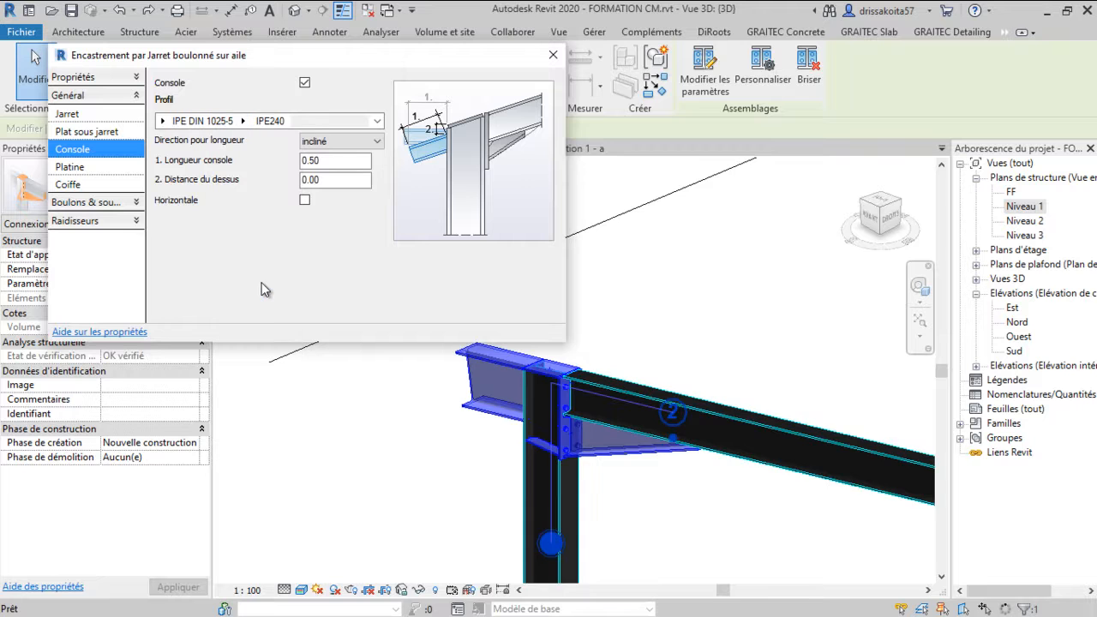
pyautogui.click(318, 163)
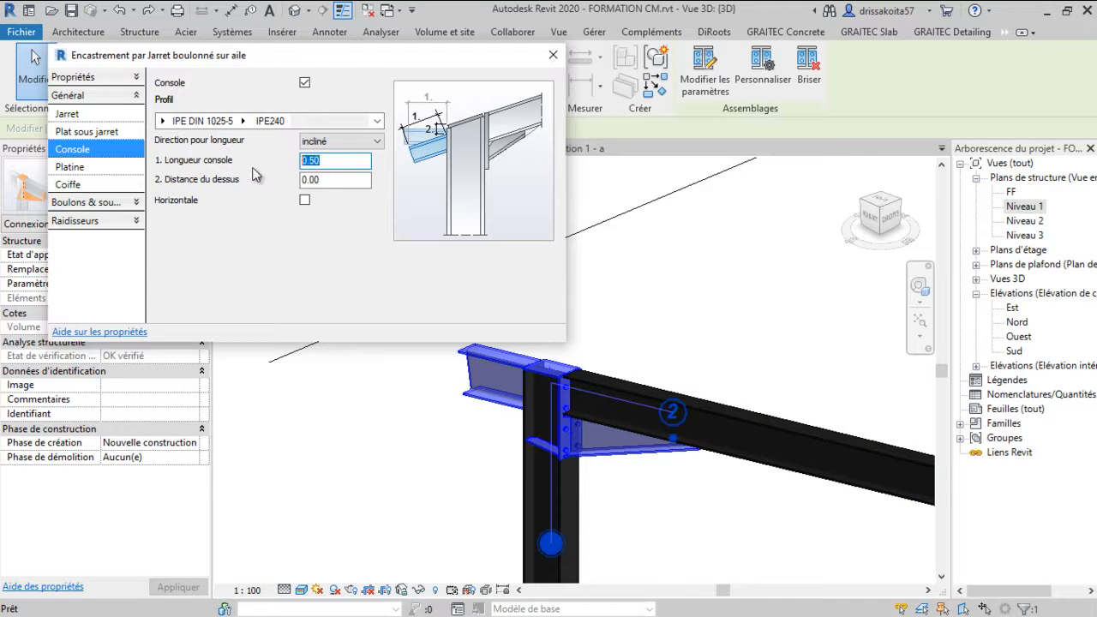
pyautogui.click(332, 180)
pyautogui.scroll(-2, 555, 383)
pyautogui.moveTo(481, 406); pyautogui.dragTo(460, 434, button='middle')
pyautogui.scroll(-3, 478, 432)
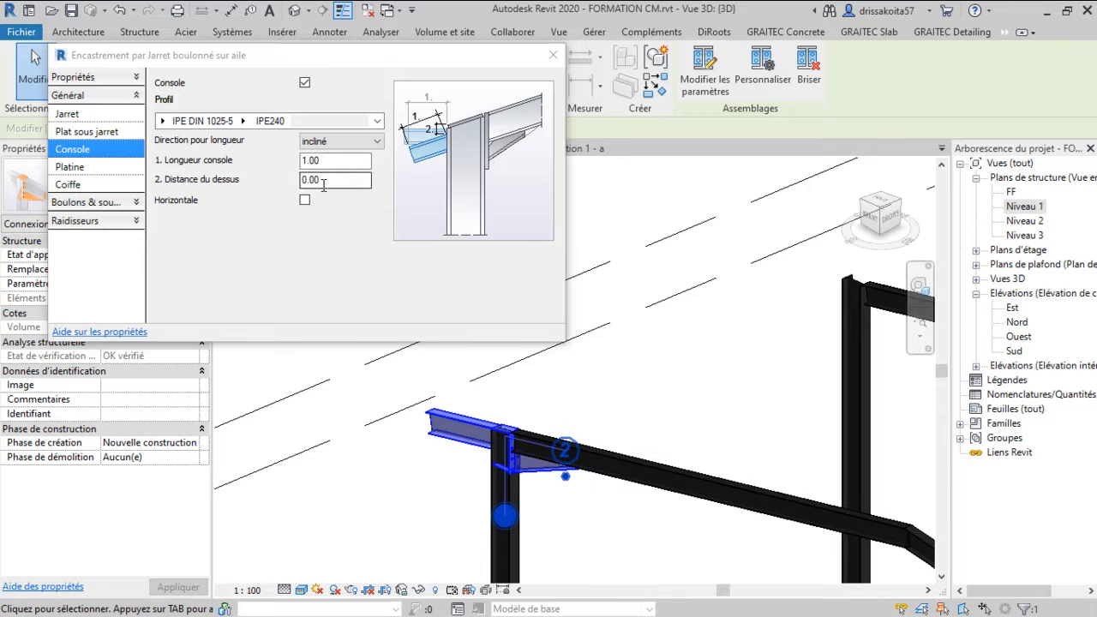
# Close the connection parameters and propagate the eaves haunch connection with its console to the similar joints
pyautogui.click(552, 56)
pyautogui.scroll(-4, 426, 346)
pyautogui.scroll(5, 425, 346)
pyautogui.rightClick(522, 284)
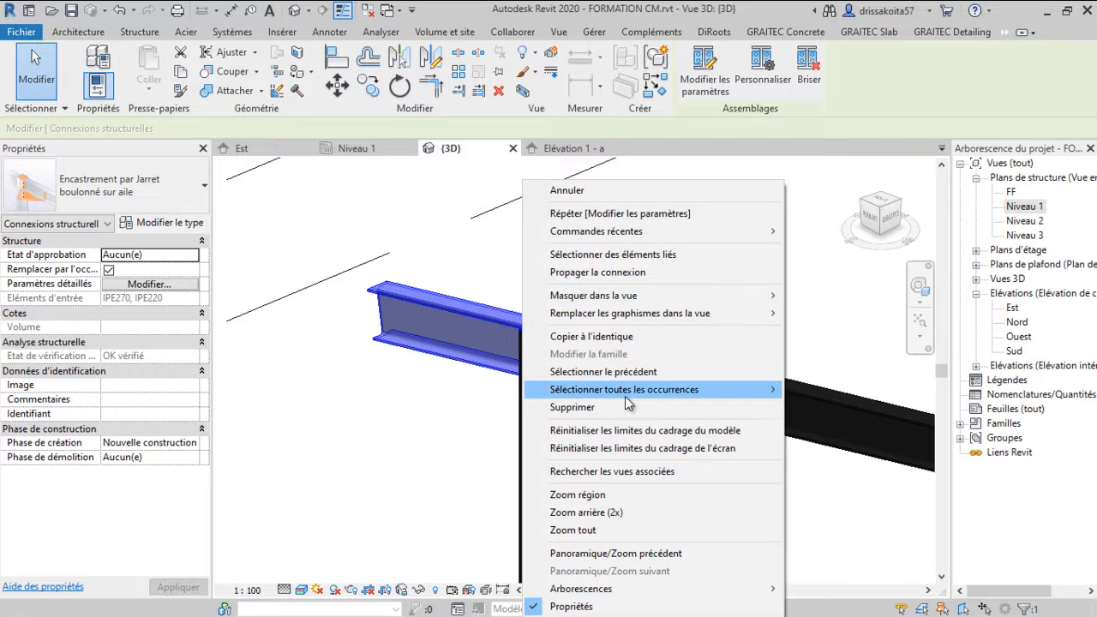
pyautogui.click(611, 272)
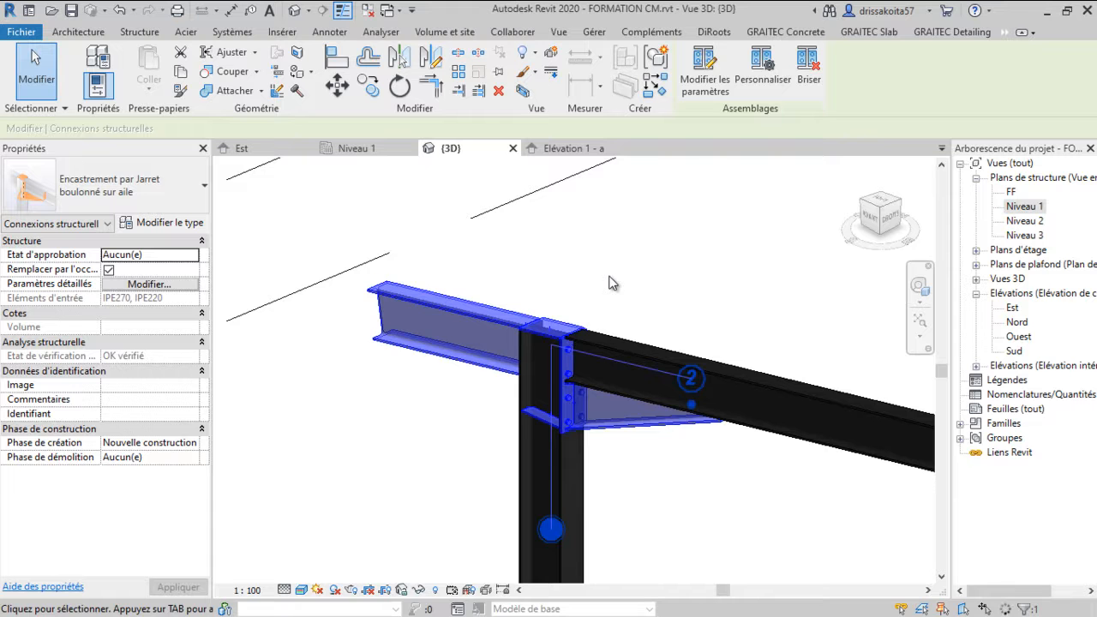
# Inspect the propagated haunches and consoles at the eaves of the portal frames, and examine the front frame's ridge
pyautogui.scroll(-5, 613, 283)
pyautogui.scroll(8, 702, 343)
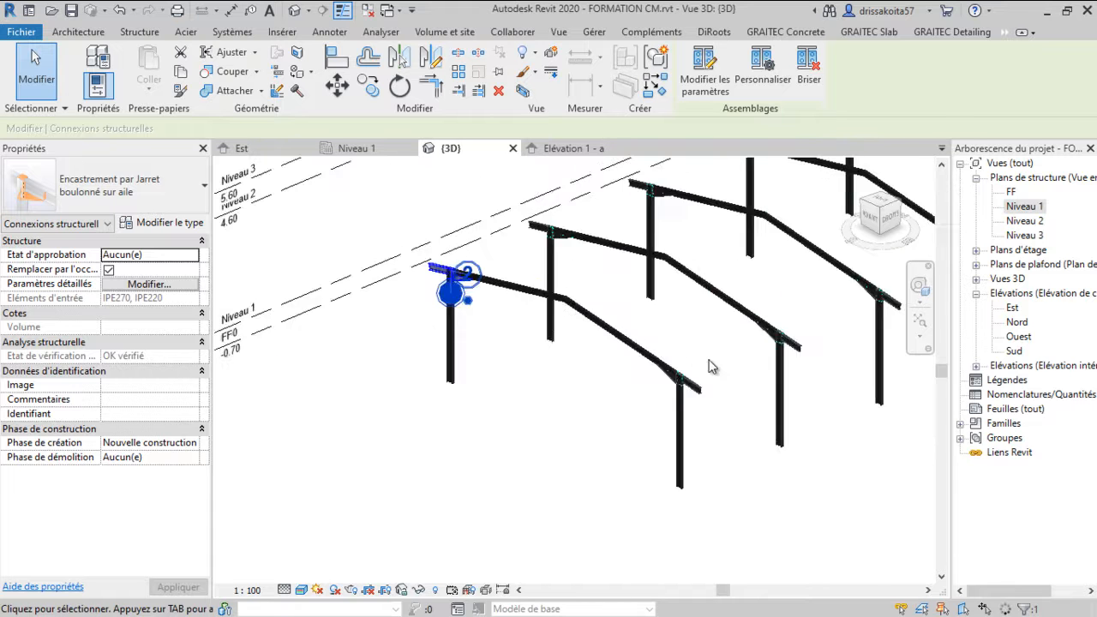
pyautogui.scroll(3, 706, 348)
pyautogui.scroll(-4, 686, 364)
pyautogui.scroll(5, 673, 374)
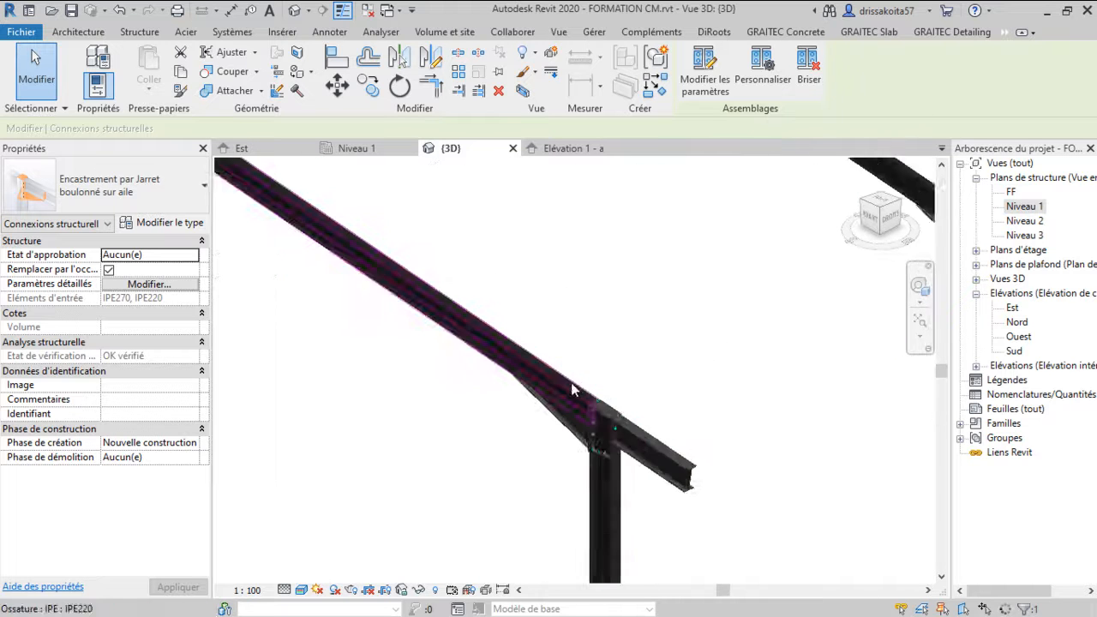
pyautogui.scroll(-6, 636, 391)
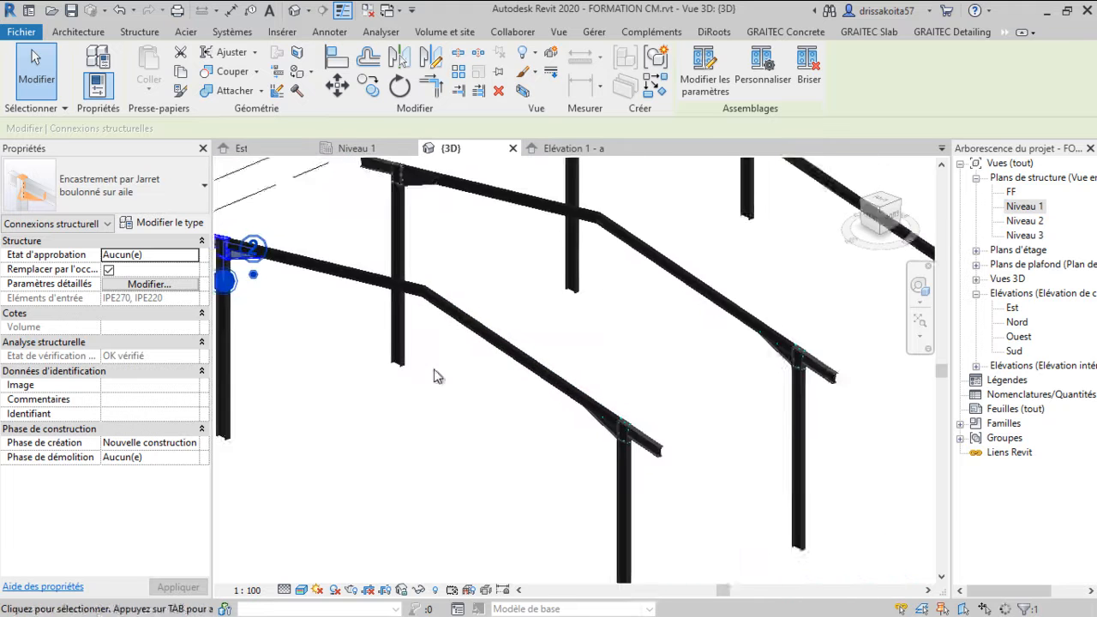
pyautogui.scroll(8, 476, 336)
pyautogui.scroll(-2, 682, 349)
pyautogui.scroll(-1, 652, 338)
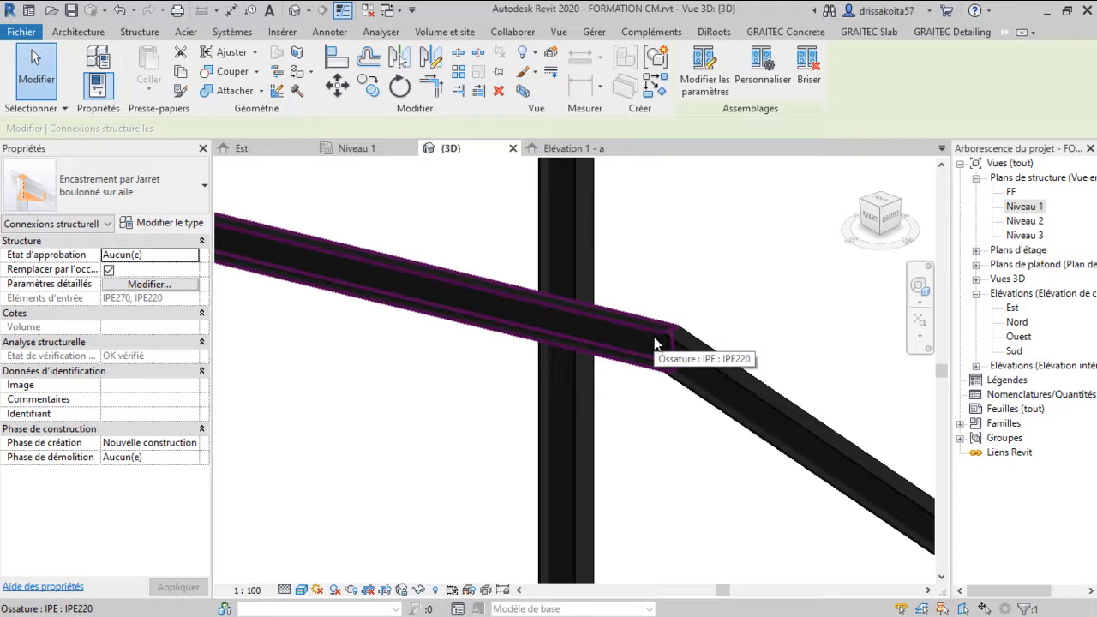
# Create a connection between the two IPE220 rafters at the ridge and change its type to Jarret de faitage
pyautogui.scroll(2, 663, 337)
pyautogui.moveTo(750, 477); pyautogui.dragTo(624, 301)
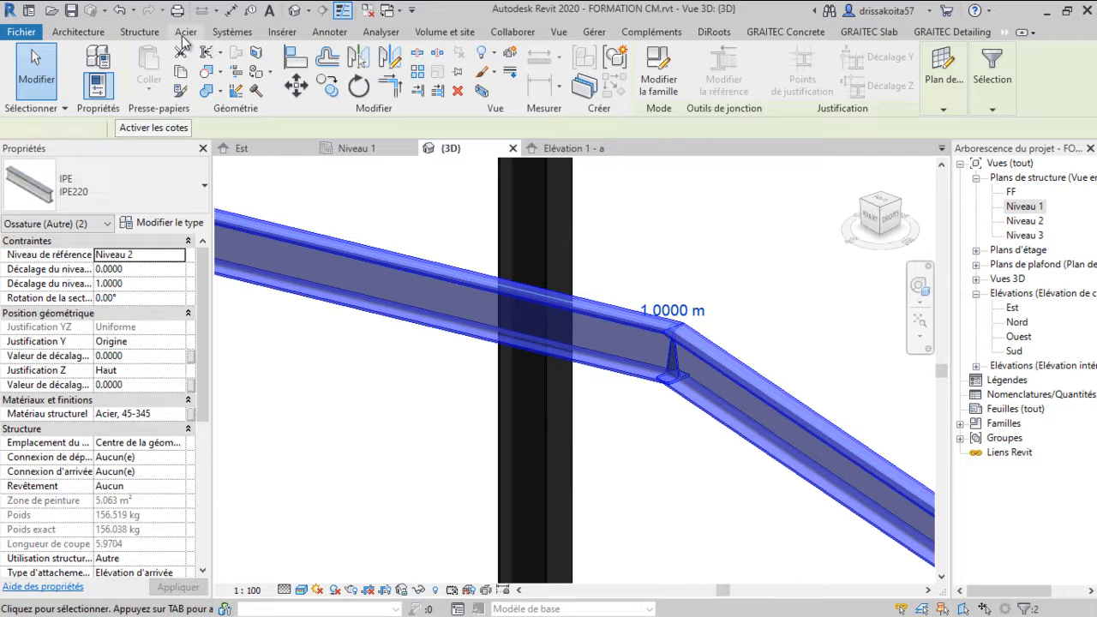
pyautogui.click(186, 32)
pyautogui.click(108, 57)
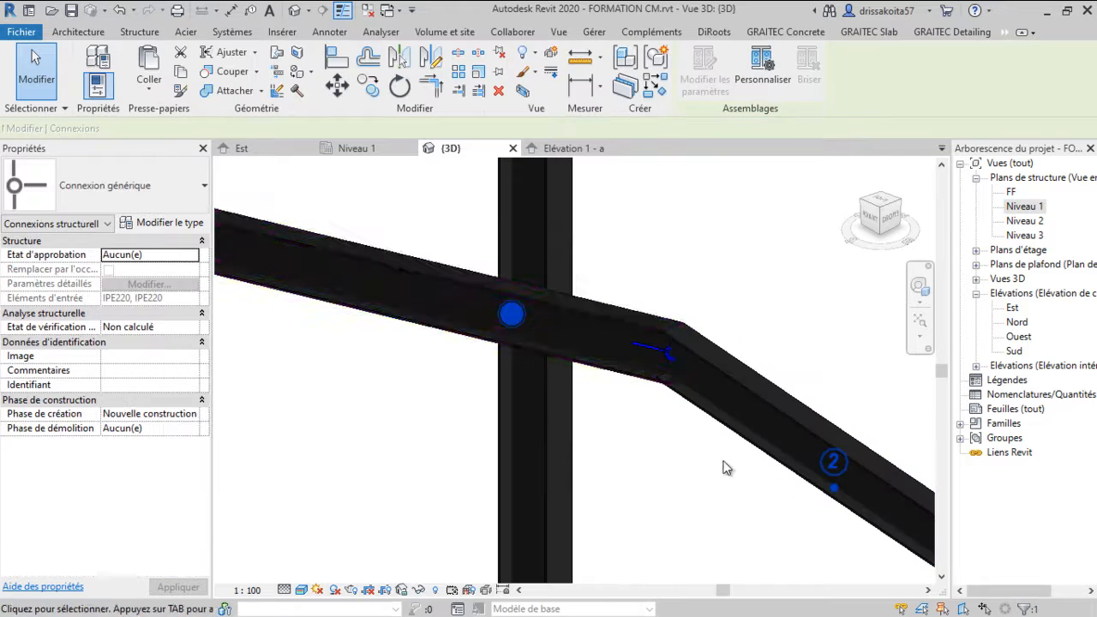
pyautogui.click(184, 201)
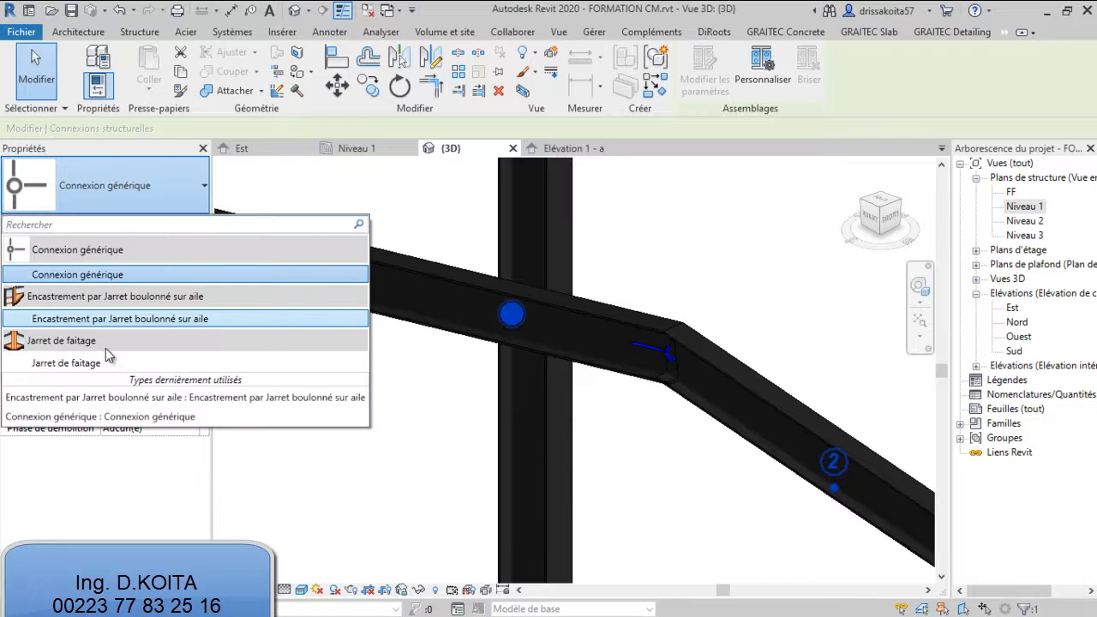
pyautogui.click(68, 363)
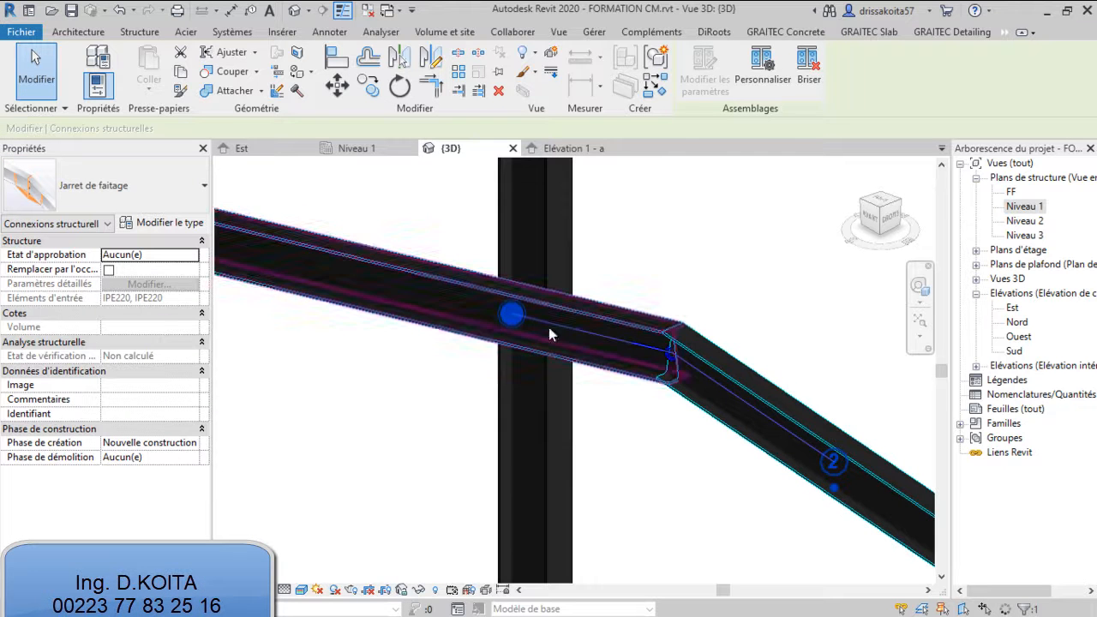
# Enable the per-instance override for the ridge haunch connection and open its detailed parameters
pyautogui.scroll(-4, 575, 236)
pyautogui.scroll(-1, 712, 281)
pyautogui.scroll(9, 648, 327)
pyautogui.scroll(2, 628, 352)
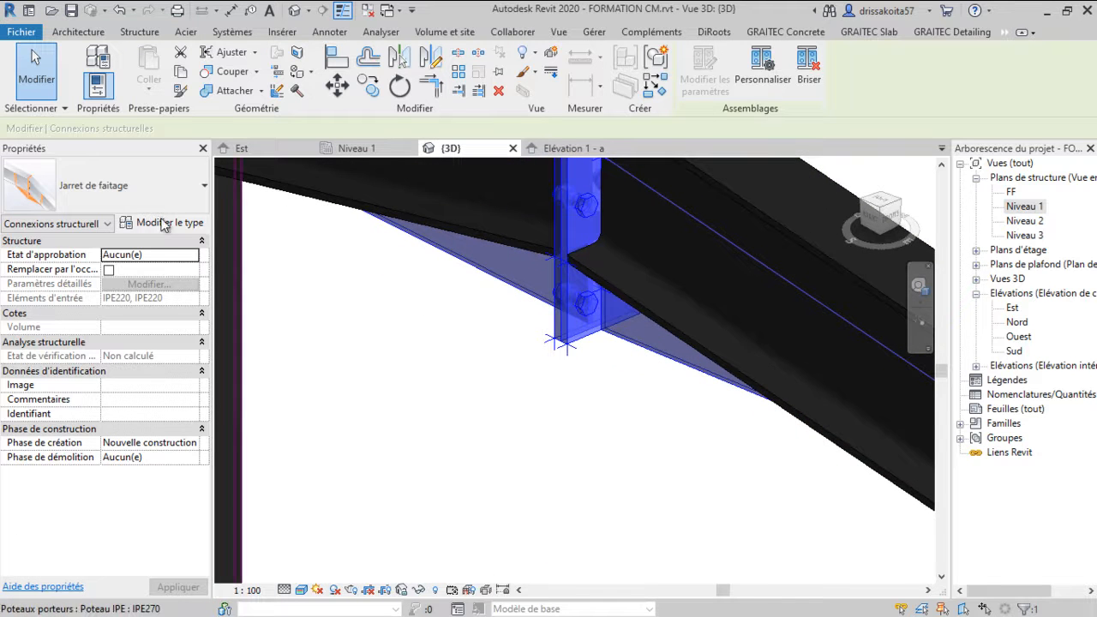
pyautogui.click(109, 270)
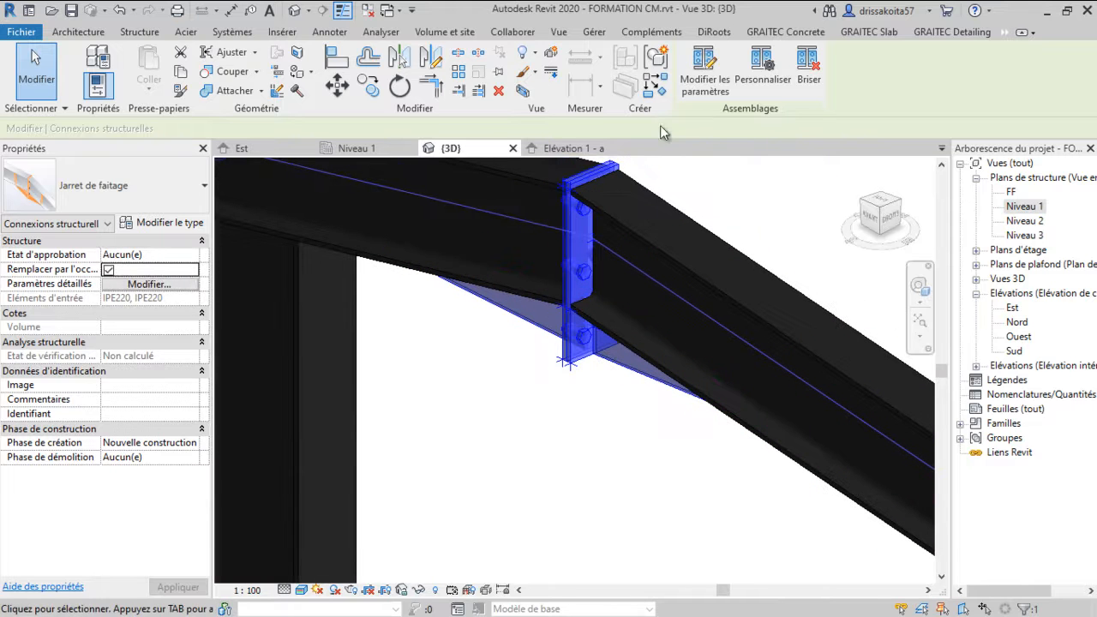
pyautogui.click(704, 73)
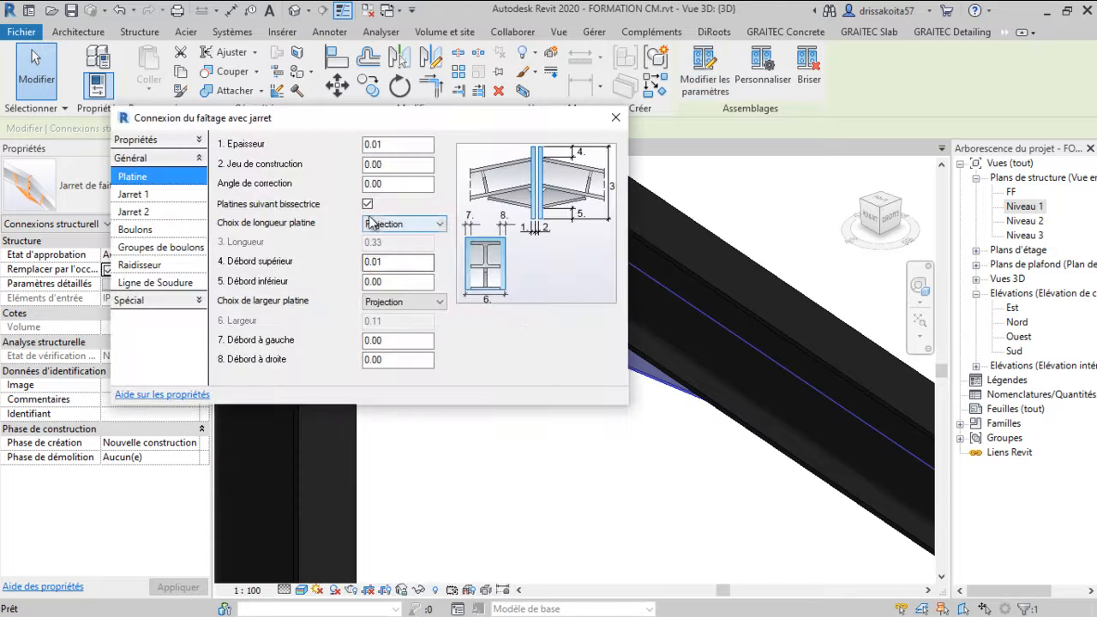
# Examine the ridge connection's end plates and bolts in 3D together with its plate and EC3 code-check settings
pyautogui.scroll(5, 711, 403)
pyautogui.keyDown('shift'); pyautogui.moveTo(783, 399); pyautogui.dragTo(742, 285, button='middle'); pyautogui.keyUp('shift')
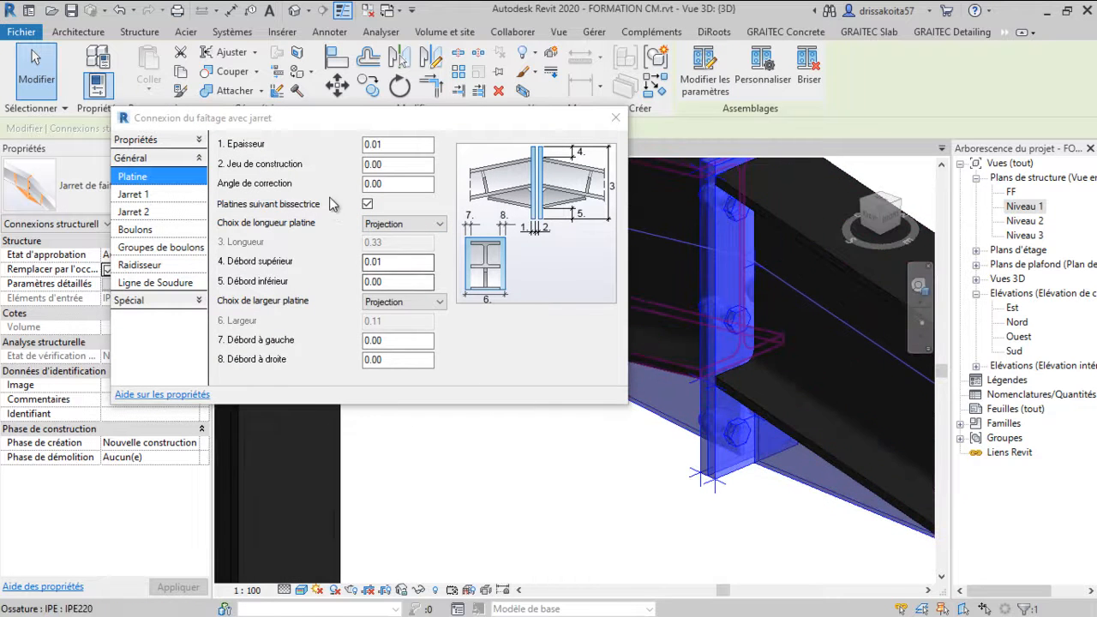
pyautogui.scroll(-3, 722, 406)
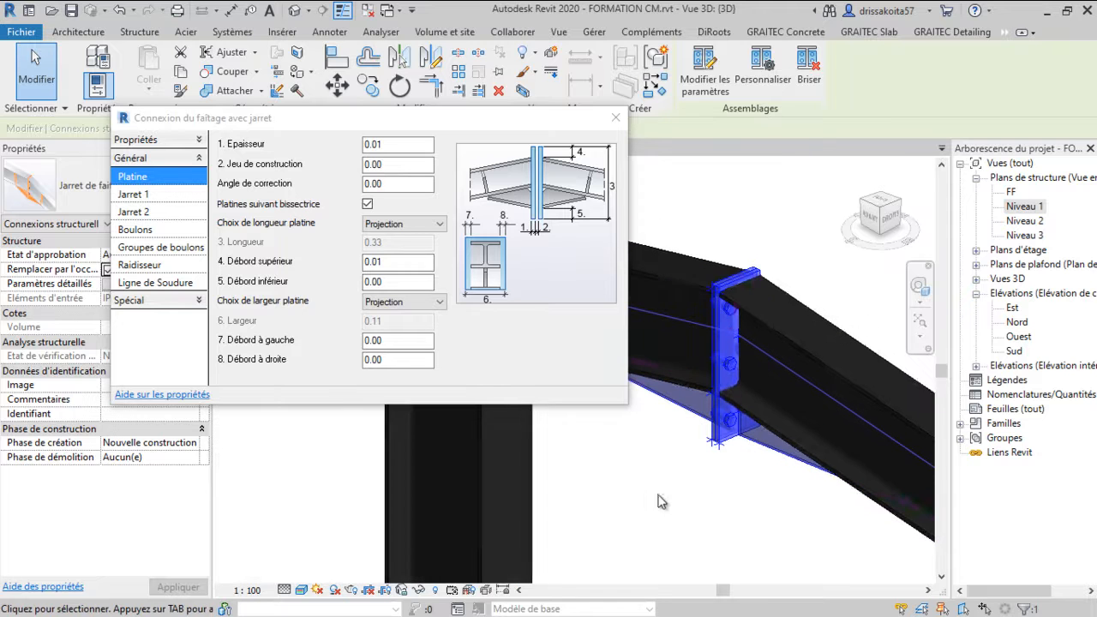
pyautogui.scroll(2, 730, 399)
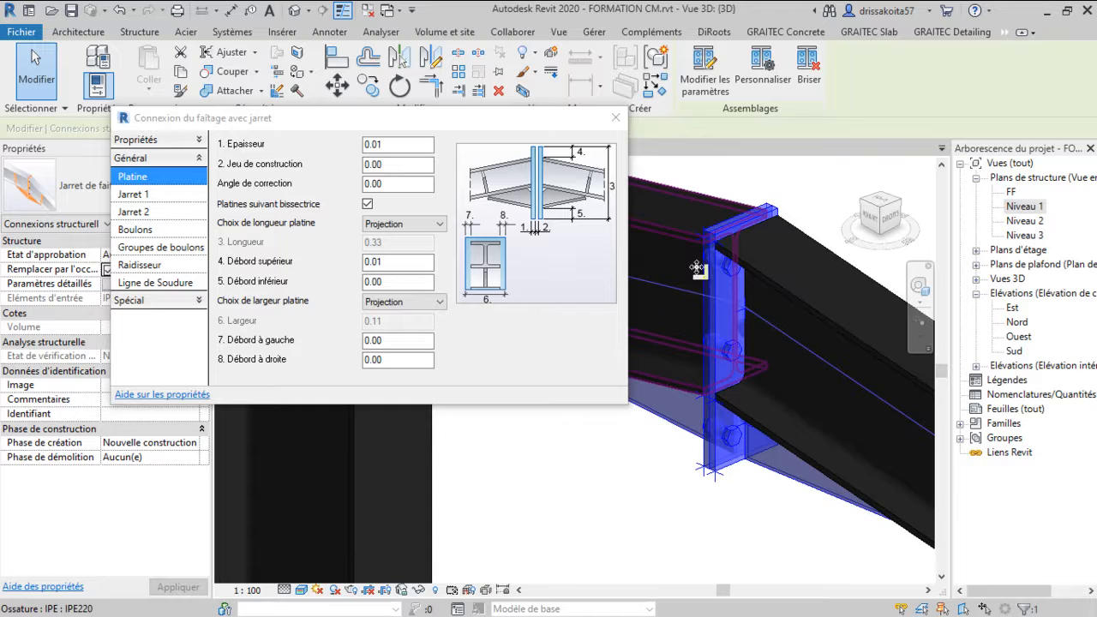
pyautogui.scroll(4, 759, 311)
pyautogui.scroll(-3, 724, 320)
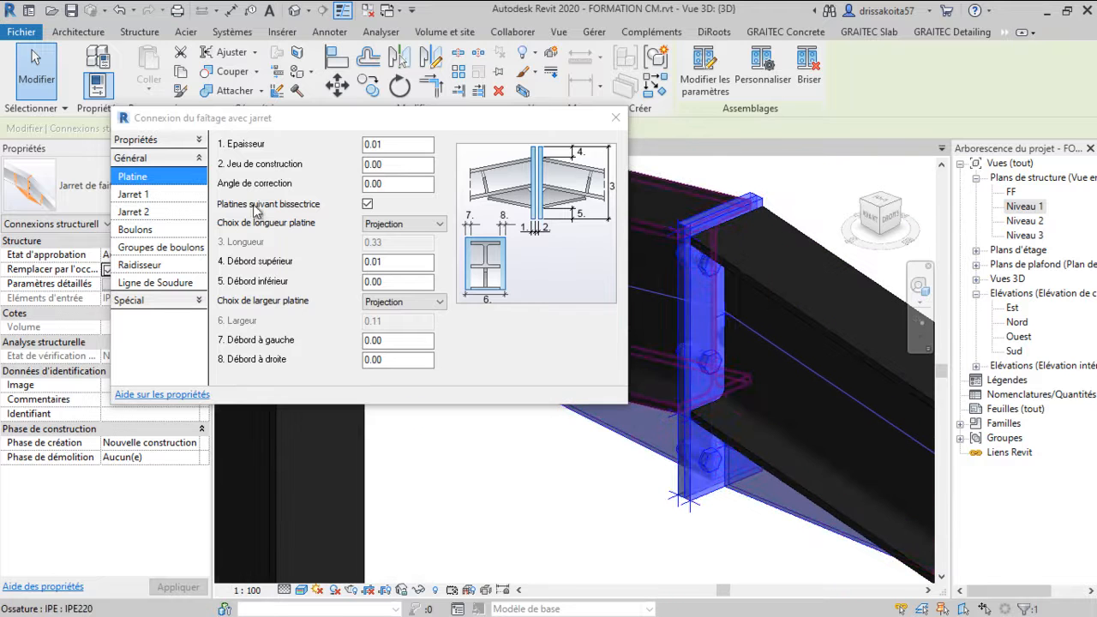
pyautogui.click(145, 160)
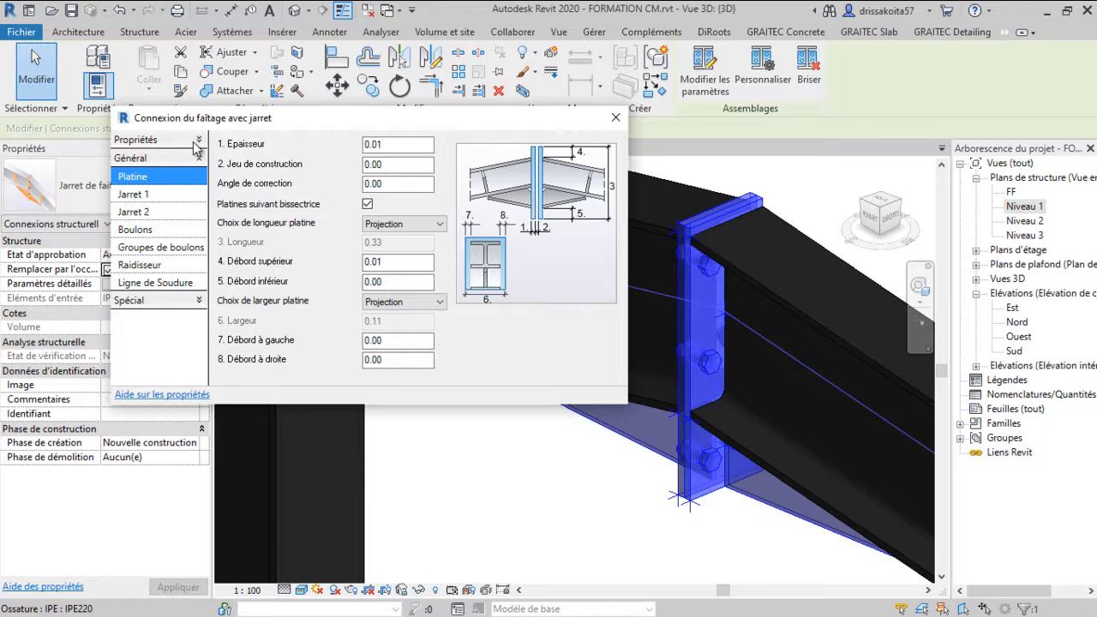
pyautogui.click(194, 142)
pyautogui.click(168, 159)
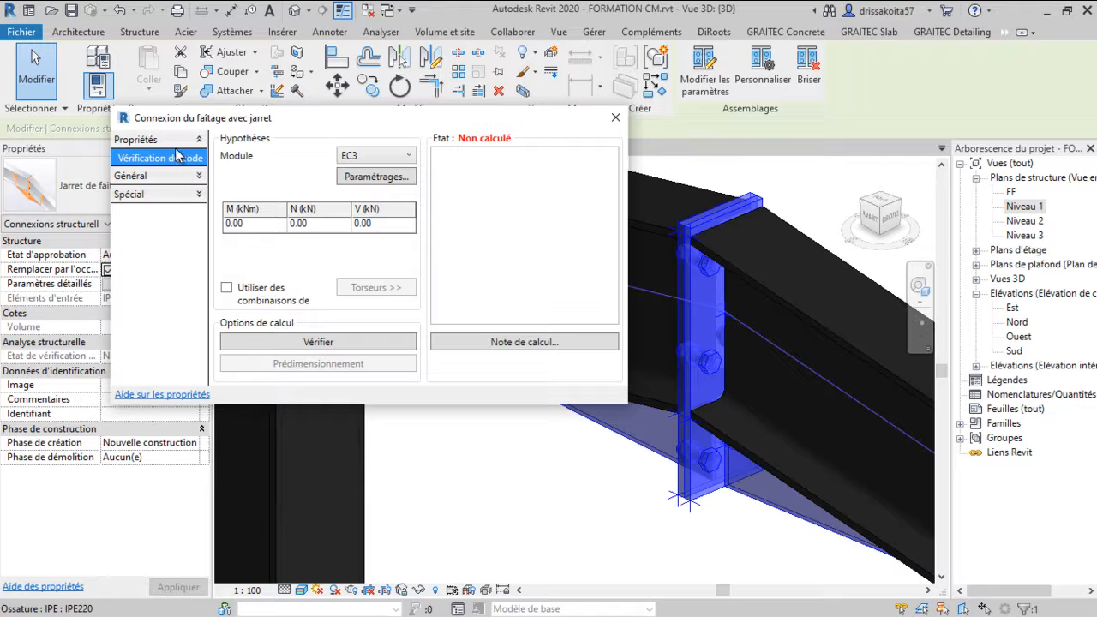
# Set the length along the end plate of Jarret 1 in the ridge connection to 0.60
pyautogui.click(173, 177)
pyautogui.click(172, 195)
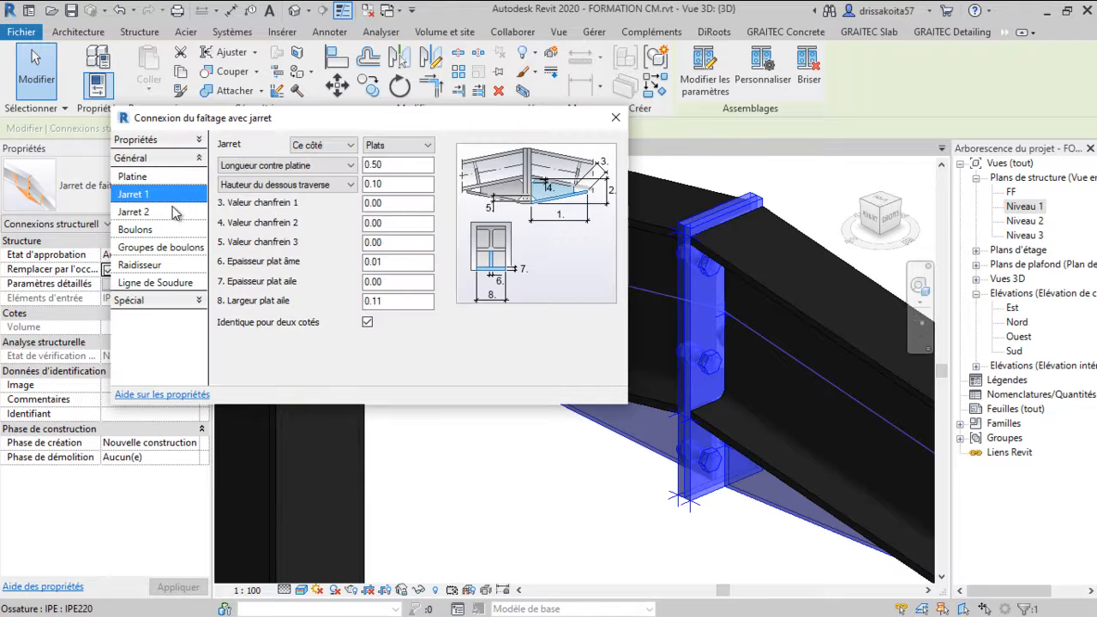
pyautogui.click(377, 166)
pyautogui.doubleClick(374, 168)
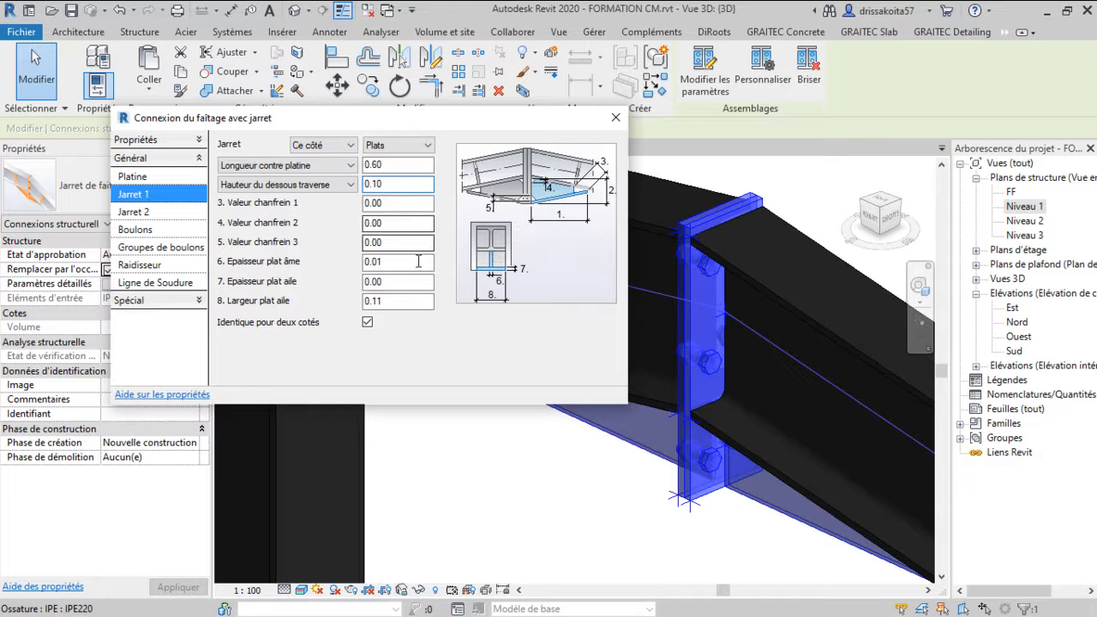
pyautogui.click(402, 201)
pyautogui.click(401, 191)
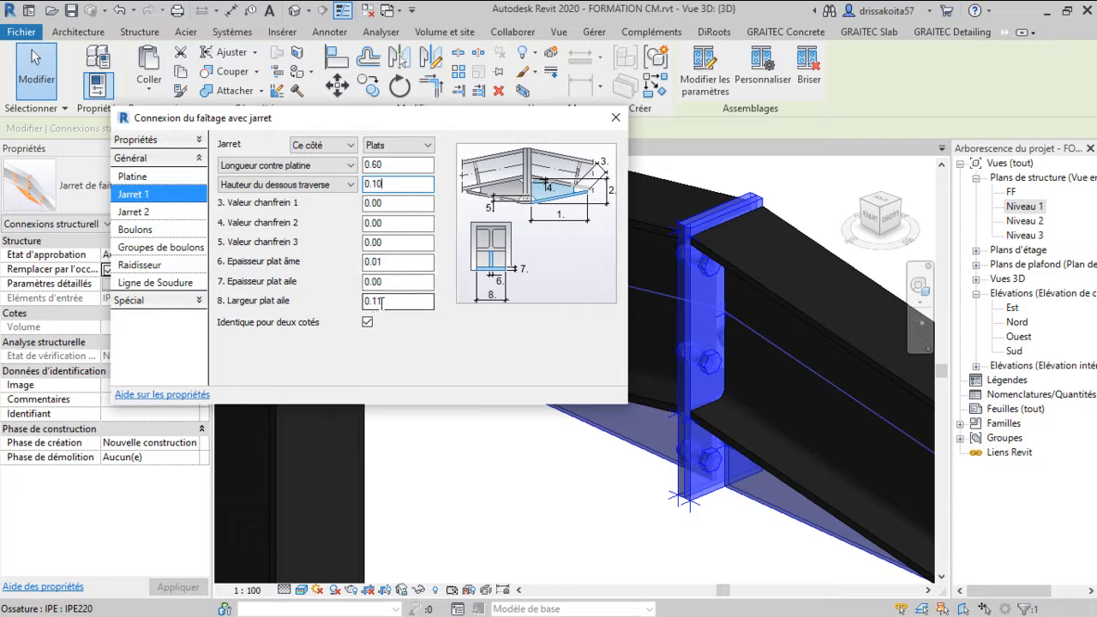
pyautogui.click(388, 267)
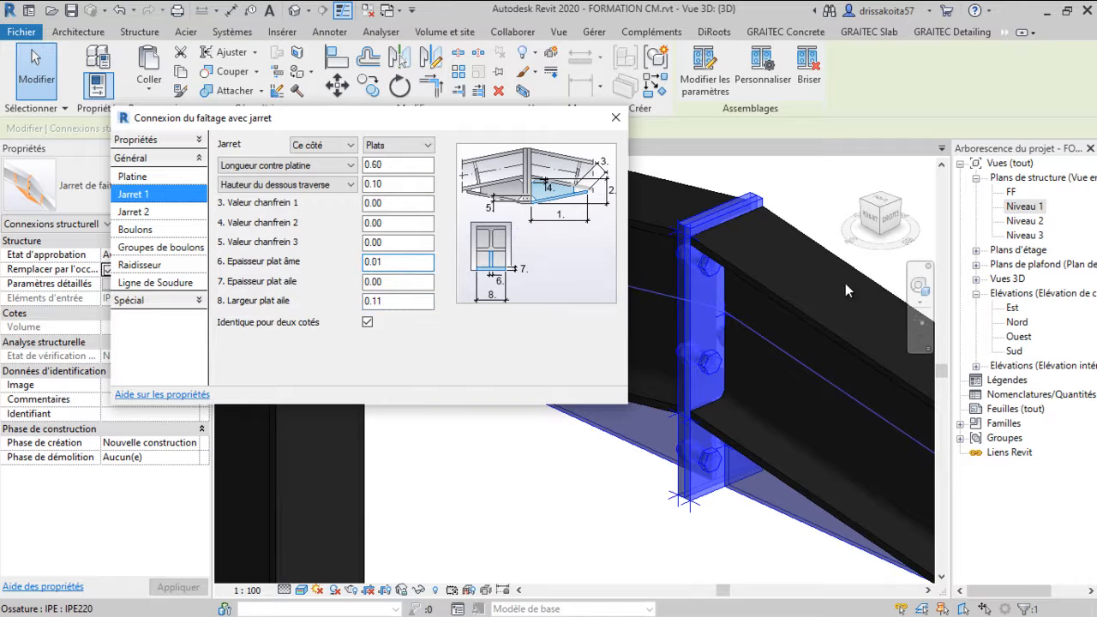
pyautogui.scroll(-3, 857, 287)
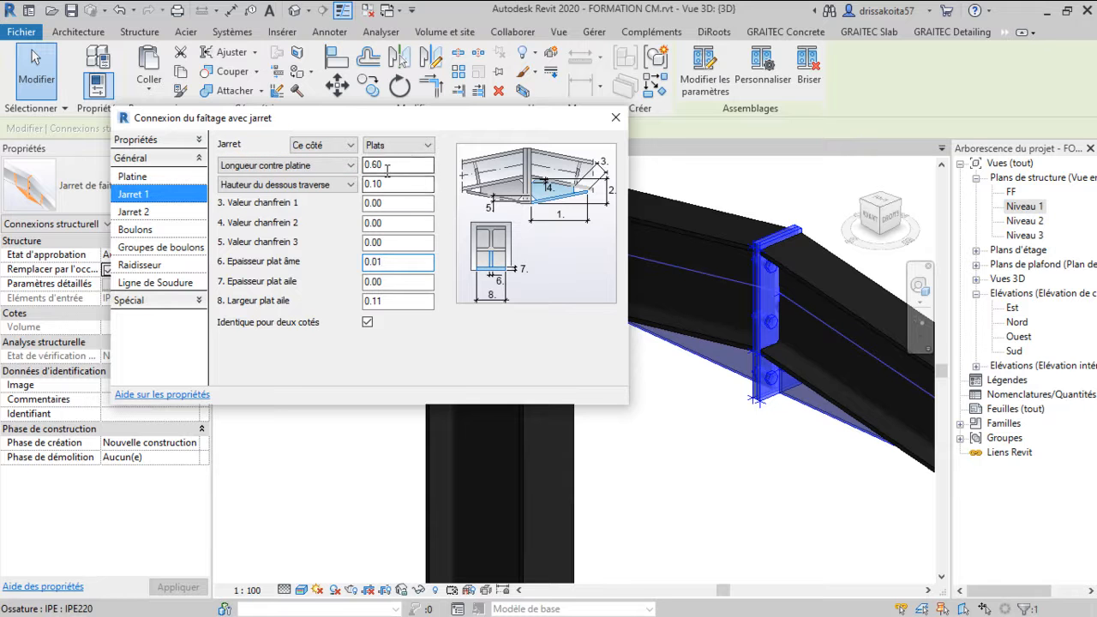
# Set the bolt diameter of the ridge haunch connection to 14.00 mm
pyautogui.click(158, 214)
pyautogui.click(159, 233)
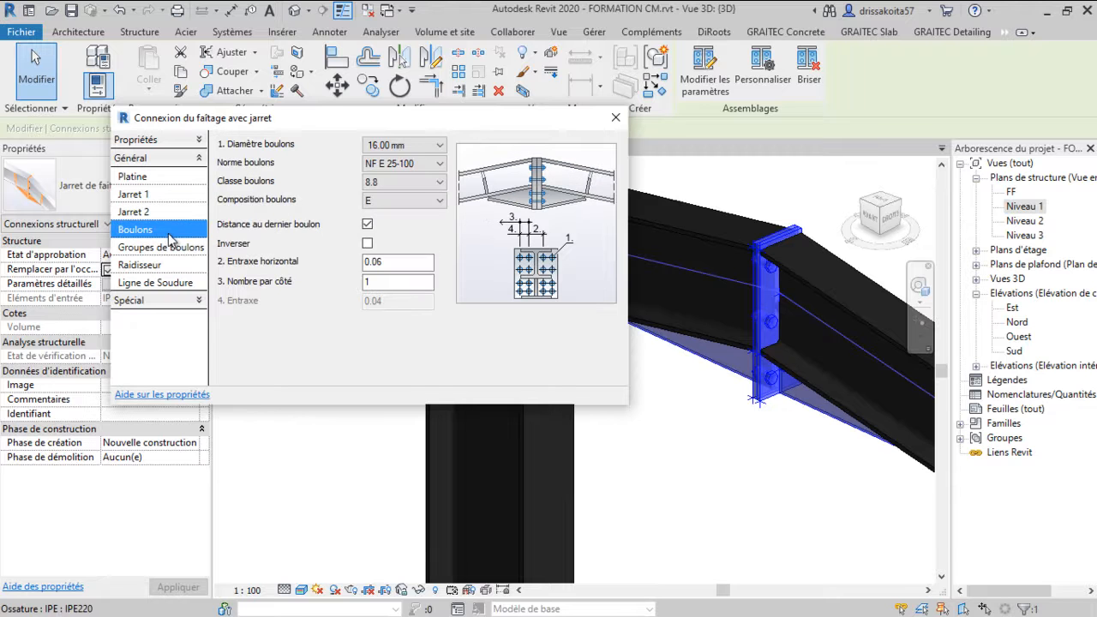
pyautogui.click(397, 145)
pyautogui.click(397, 208)
pyautogui.scroll(2, 771, 355)
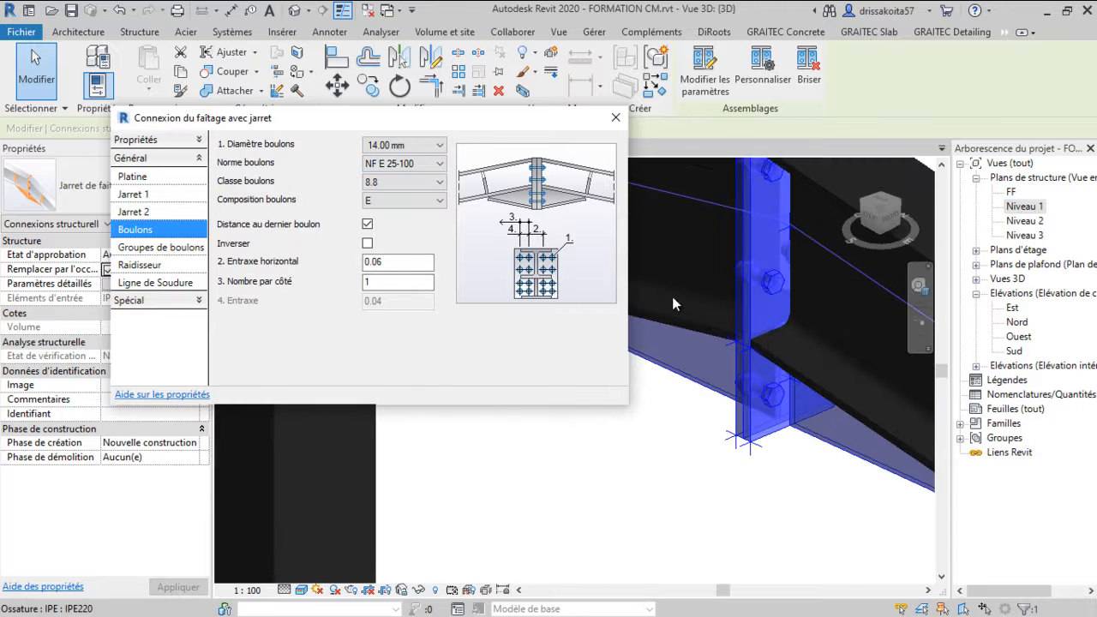
# Set the height below the rafter of Jarret 1 in the ridge connection to 0.20
pyautogui.click(161, 247)
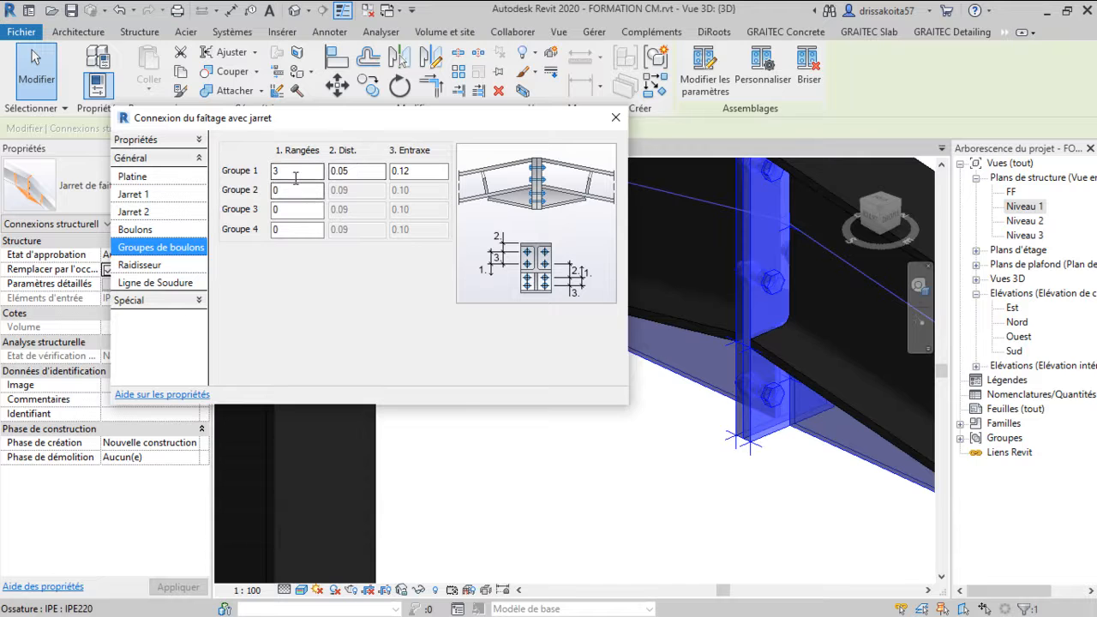
pyautogui.keyDown('shift'); pyautogui.moveTo(750, 218); pyautogui.dragTo(762, 296, button='middle'); pyautogui.keyUp('shift')
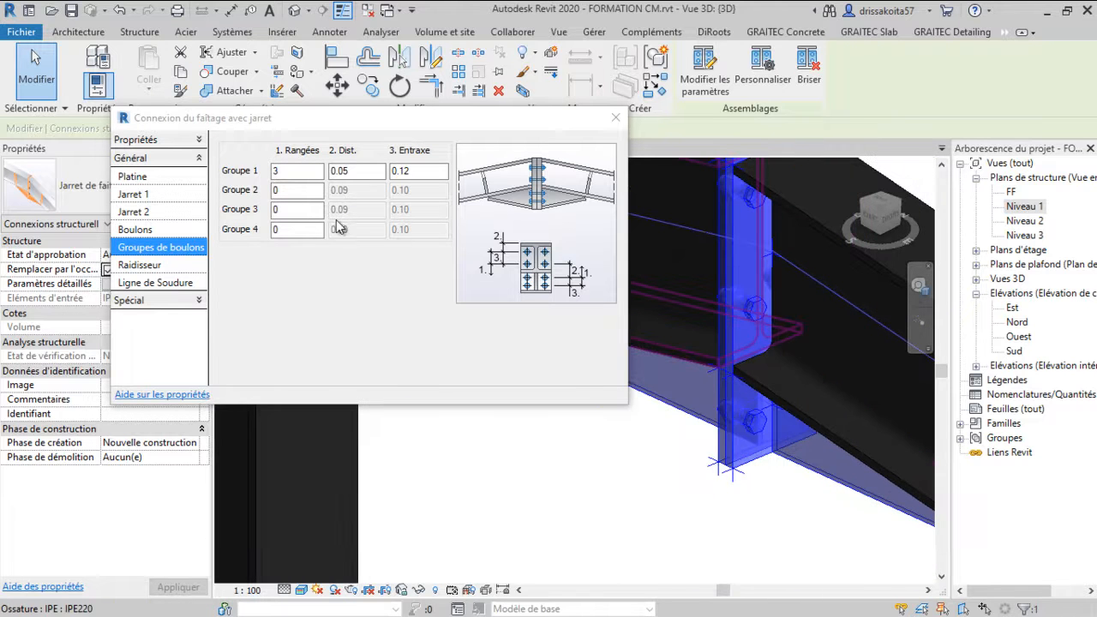
pyautogui.click(168, 221)
pyautogui.click(168, 212)
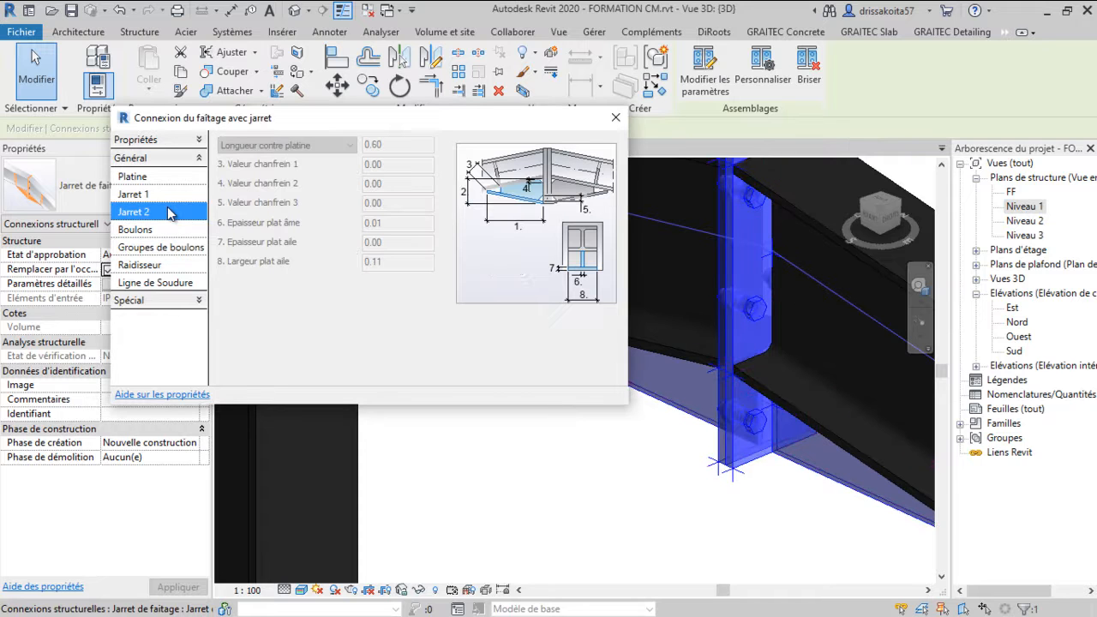
pyautogui.click(167, 195)
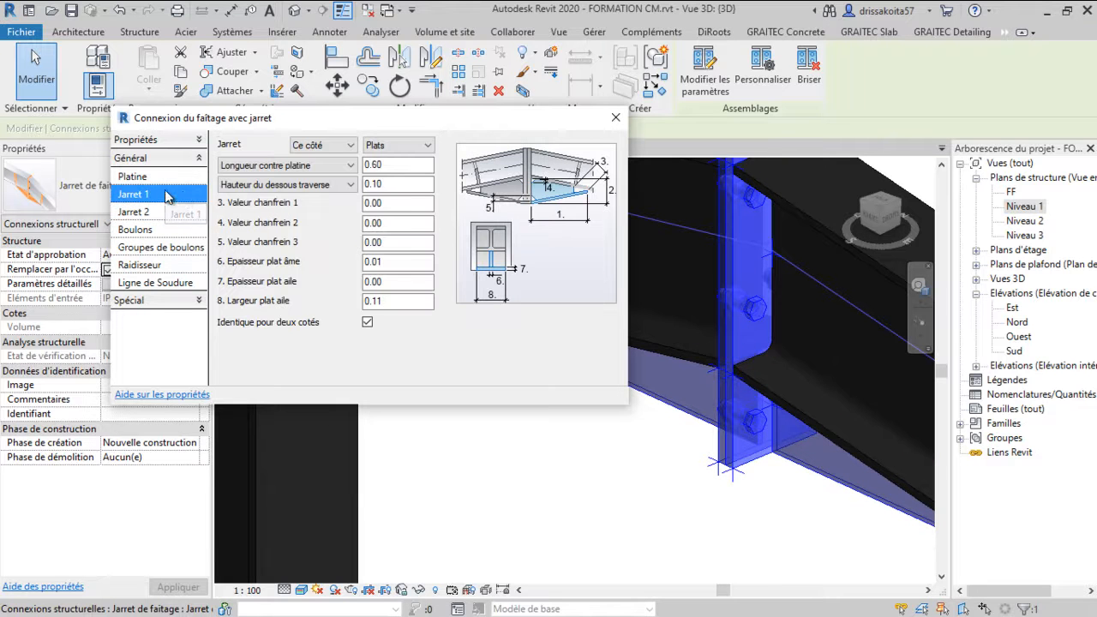
pyautogui.moveTo(374, 184); pyautogui.dragTo(431, 190)
pyautogui.write('2')
pyautogui.click(407, 202)
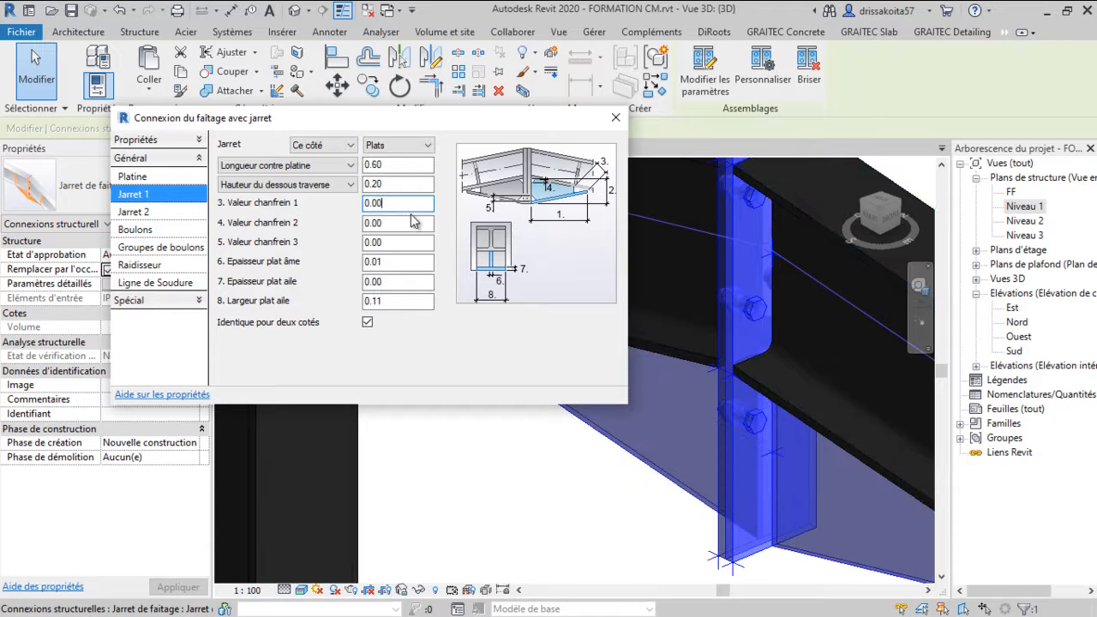
pyautogui.scroll(-4, 706, 333)
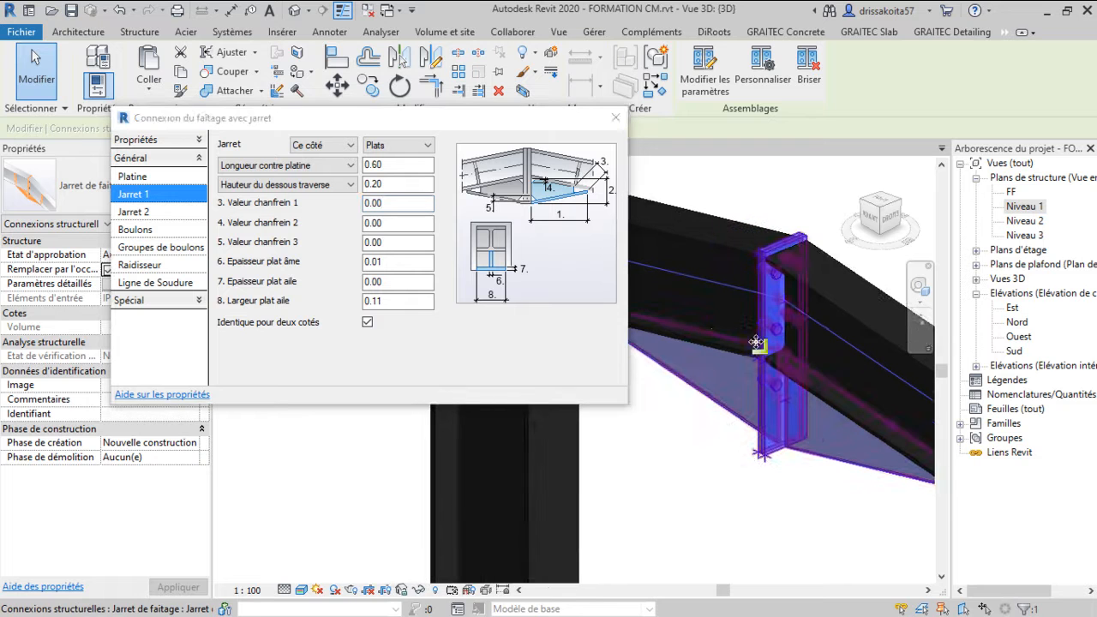
# Increase the length along the end plate of Jarret 1 to 0.70
pyautogui.moveTo(371, 165); pyautogui.dragTo(390, 170)
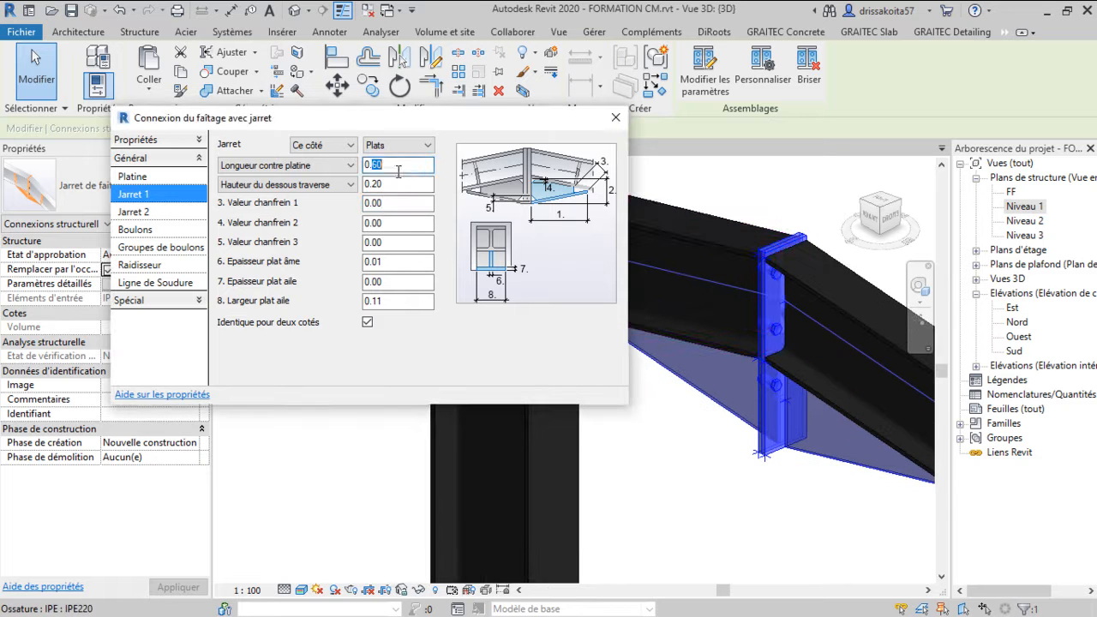
pyautogui.write('7')
pyautogui.click(403, 185)
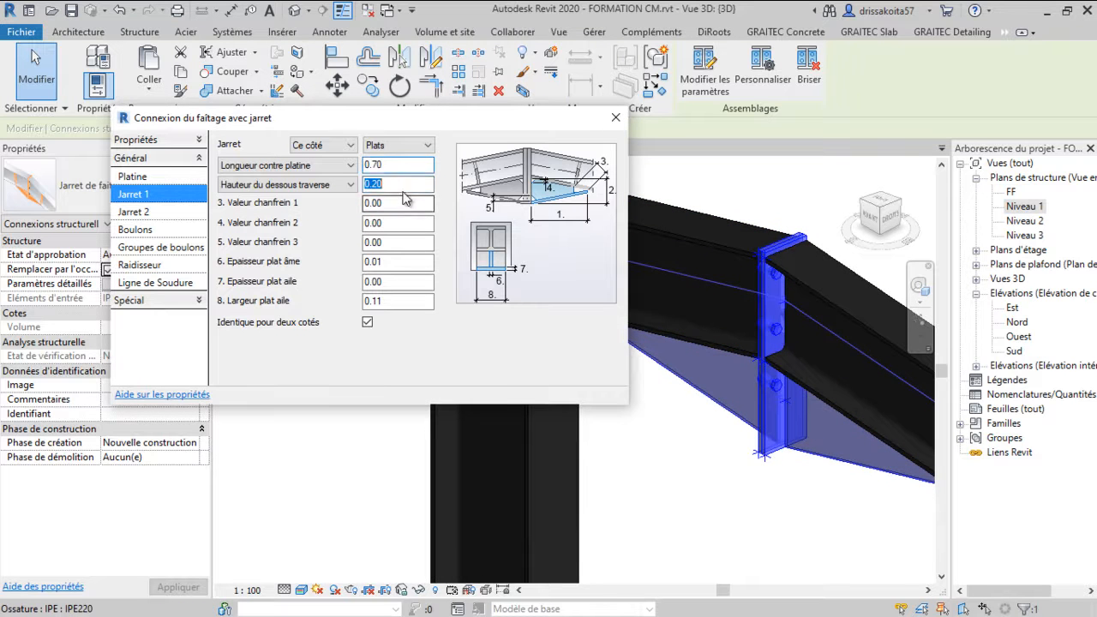
pyautogui.scroll(-4, 745, 287)
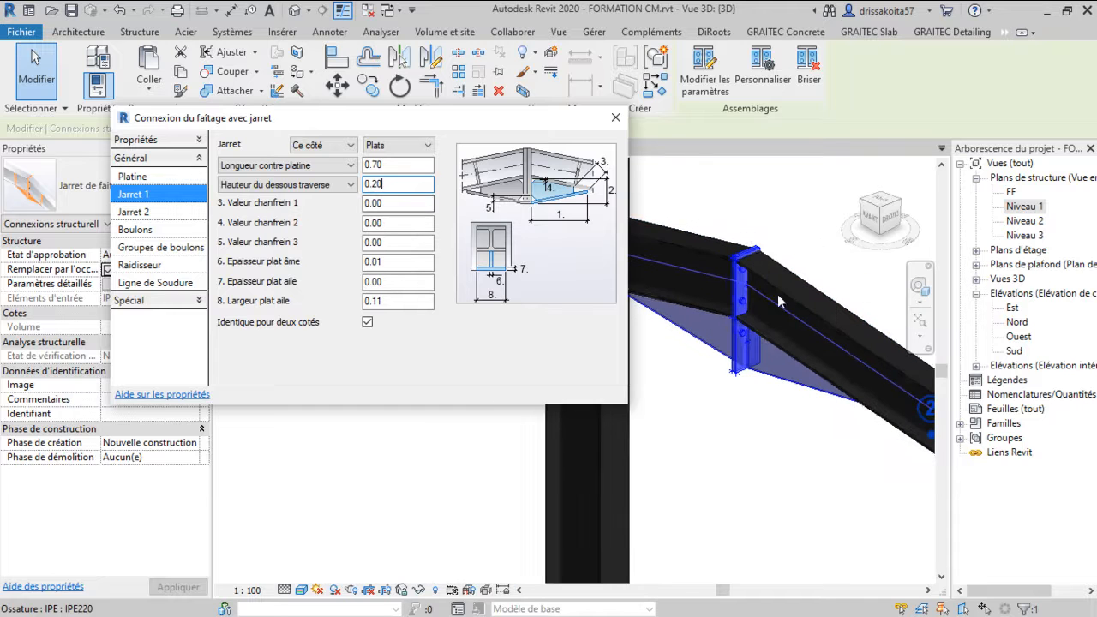
pyautogui.moveTo(786, 327); pyautogui.dragTo(774, 338, button='middle')
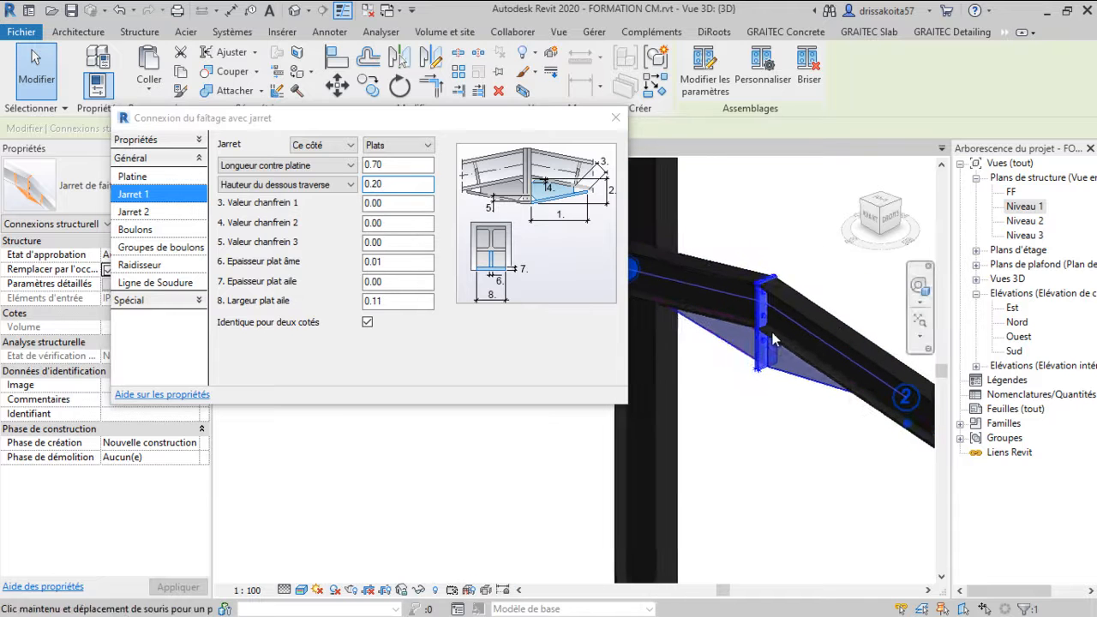
# Set the number of bolt rows in group 1 of the ridge connection to 4
pyautogui.click(168, 264)
pyautogui.click(174, 213)
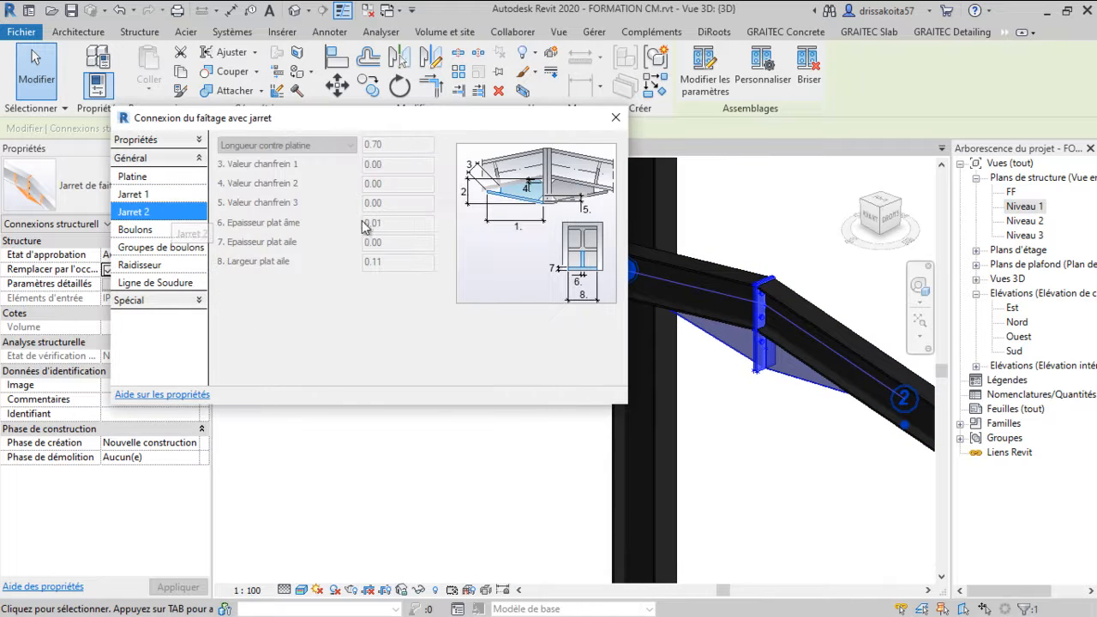
pyautogui.click(165, 231)
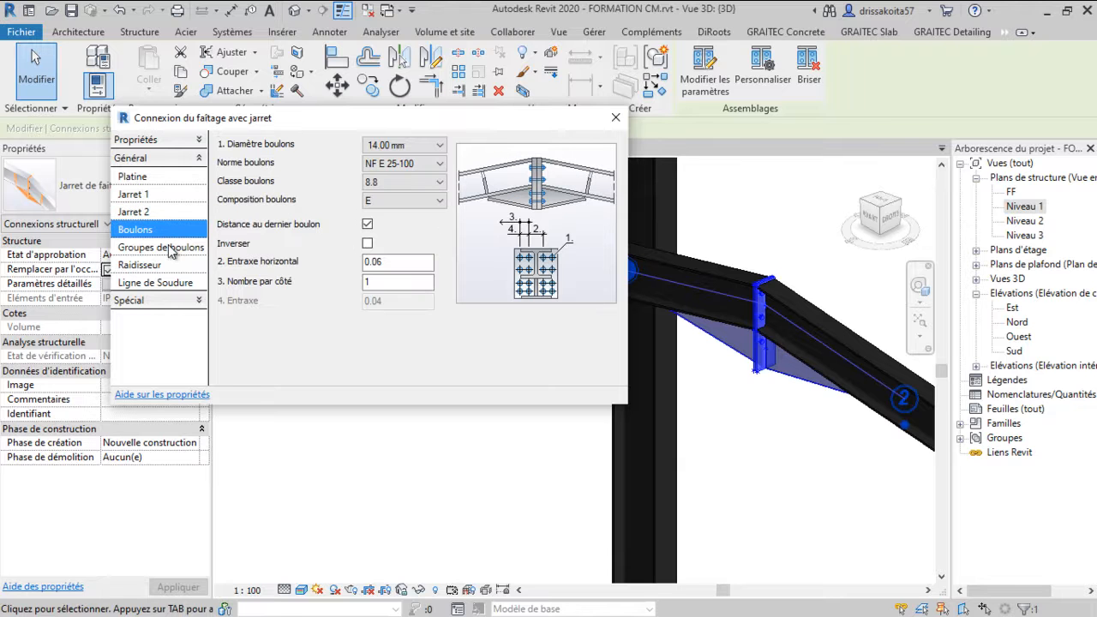
pyautogui.click(172, 248)
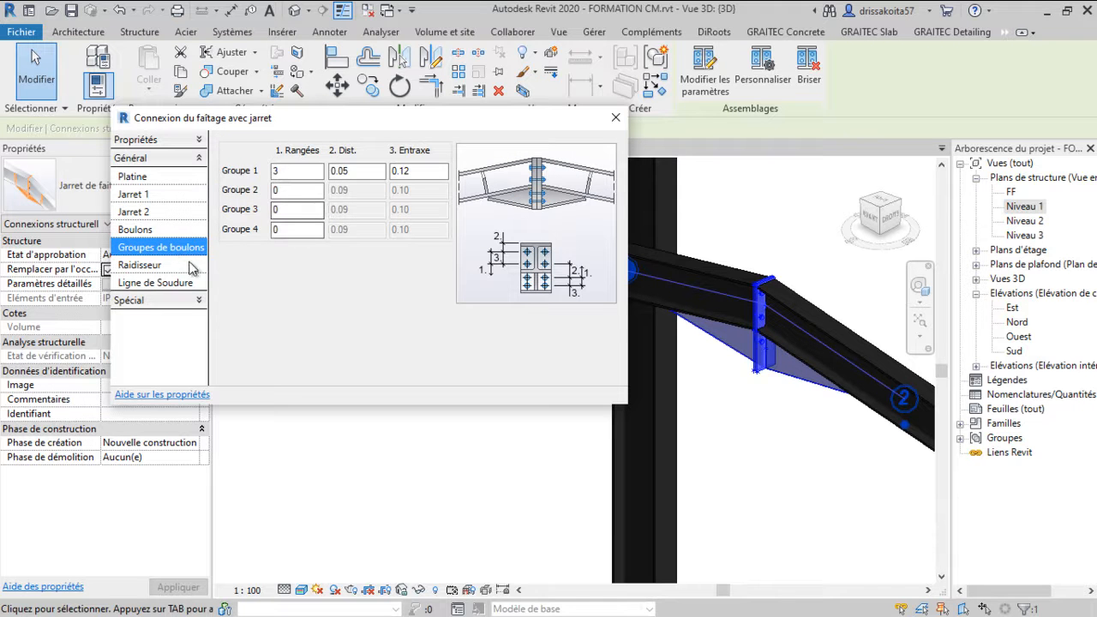
pyautogui.scroll(3, 748, 320)
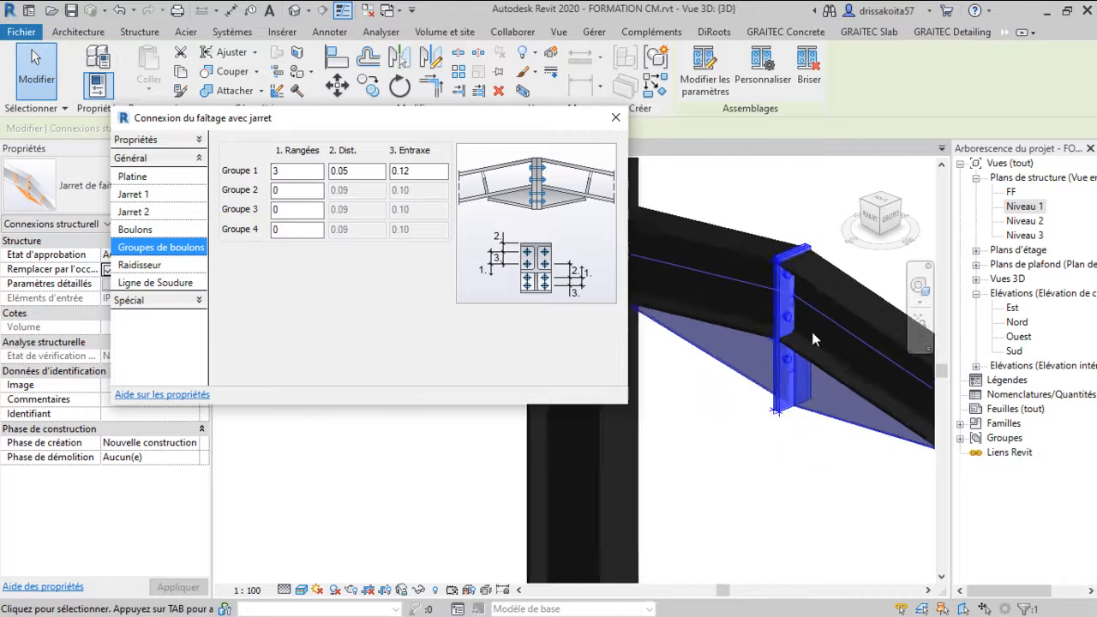
pyautogui.moveTo(300, 172); pyautogui.dragTo(260, 176)
pyautogui.write('4')
pyautogui.click(298, 191)
pyautogui.scroll(4, 801, 406)
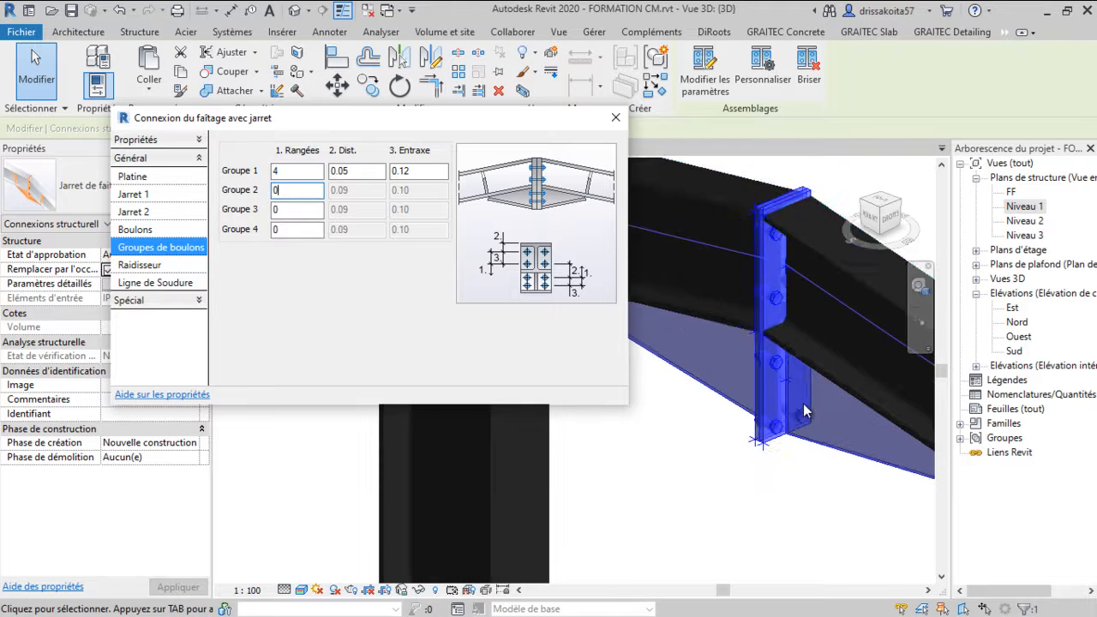
# Try a bolt spacing (Entraxe) of 0.10 for group 1 and check the bolt positions on the end plate
pyautogui.scroll(-1, 783, 415)
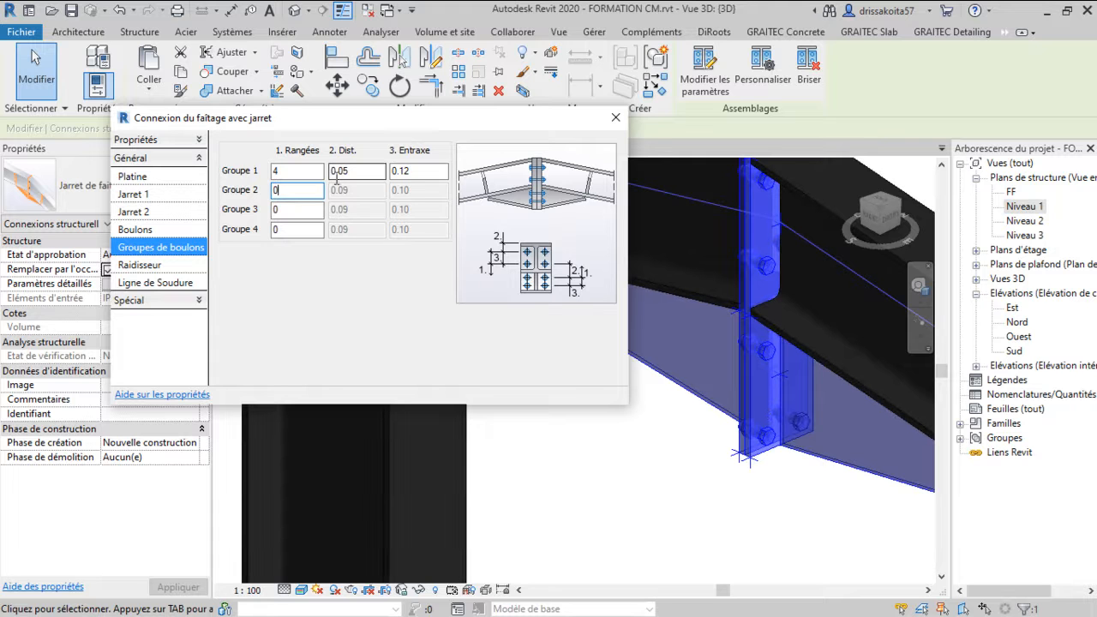
pyautogui.scroll(2, 785, 369)
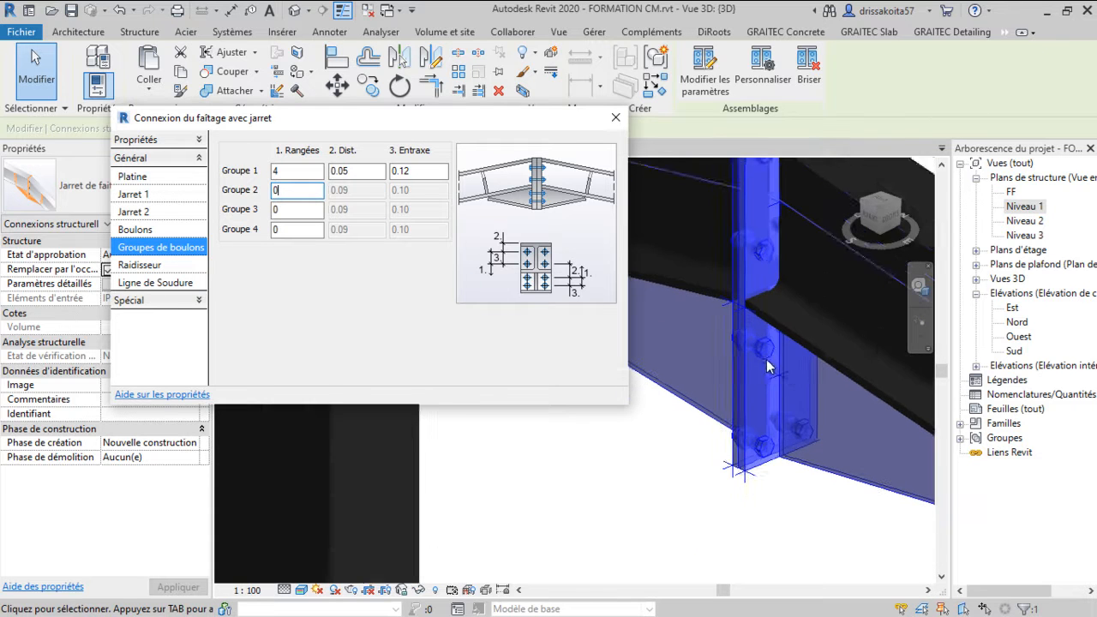
pyautogui.scroll(1, 766, 361)
pyautogui.moveTo(765, 361); pyautogui.dragTo(763, 373, button='middle')
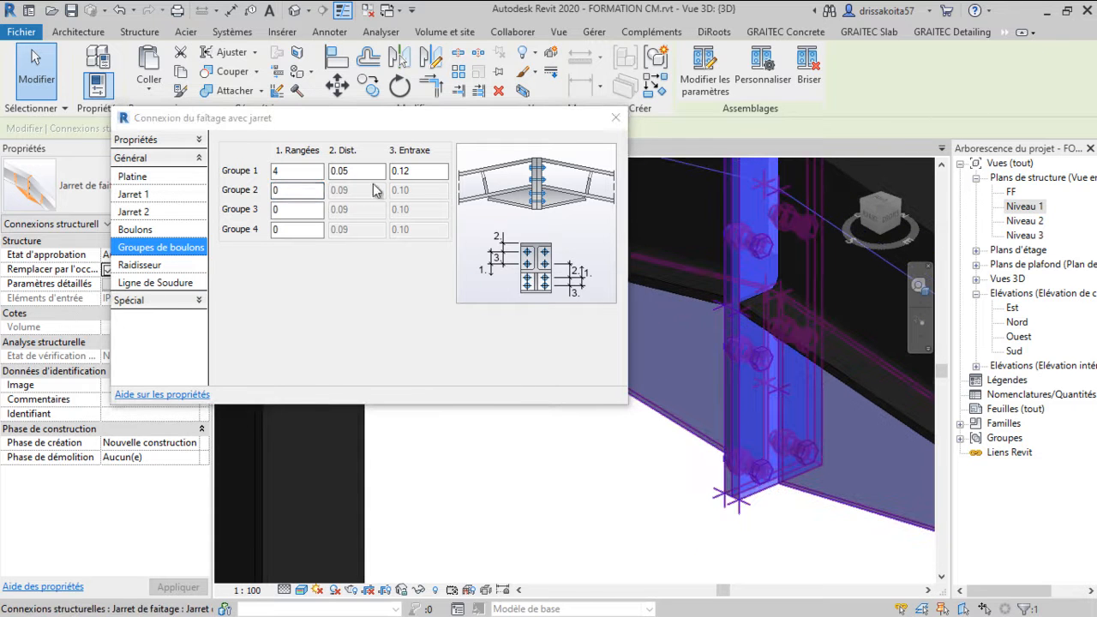
pyautogui.click(420, 174)
pyautogui.write('0')
pyautogui.click(356, 170)
pyautogui.scroll(-1, 745, 269)
pyautogui.moveTo(772, 339); pyautogui.dragTo(775, 394, button='middle')
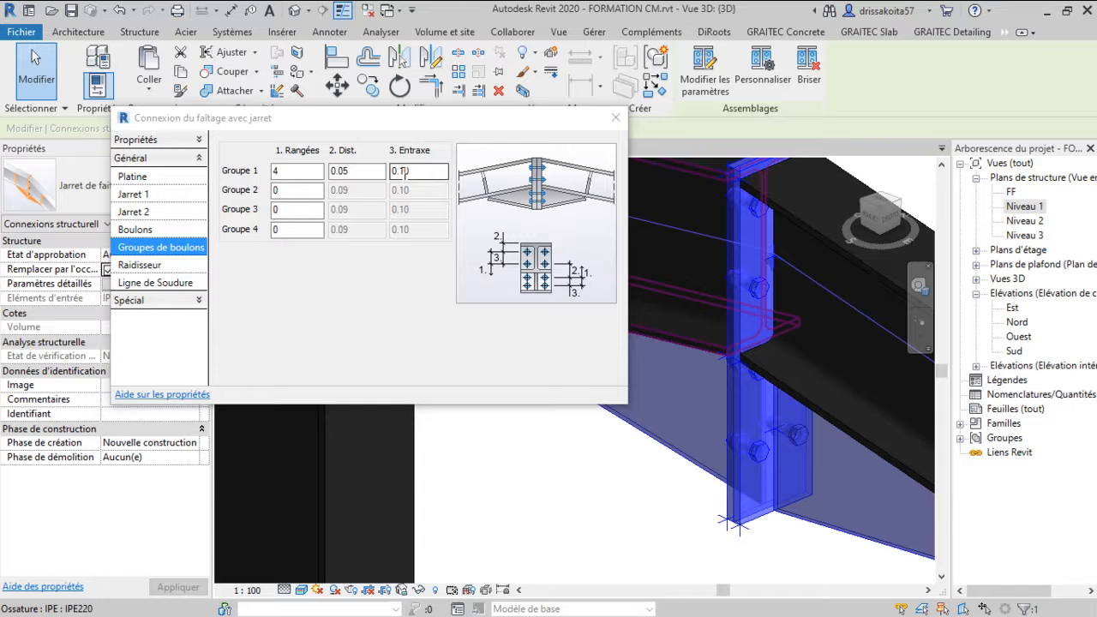
# Set the bolt spacing (Entraxe) of group 1 to 0.11
pyautogui.moveTo(407, 173); pyautogui.dragTo(415, 175)
pyautogui.click(355, 174)
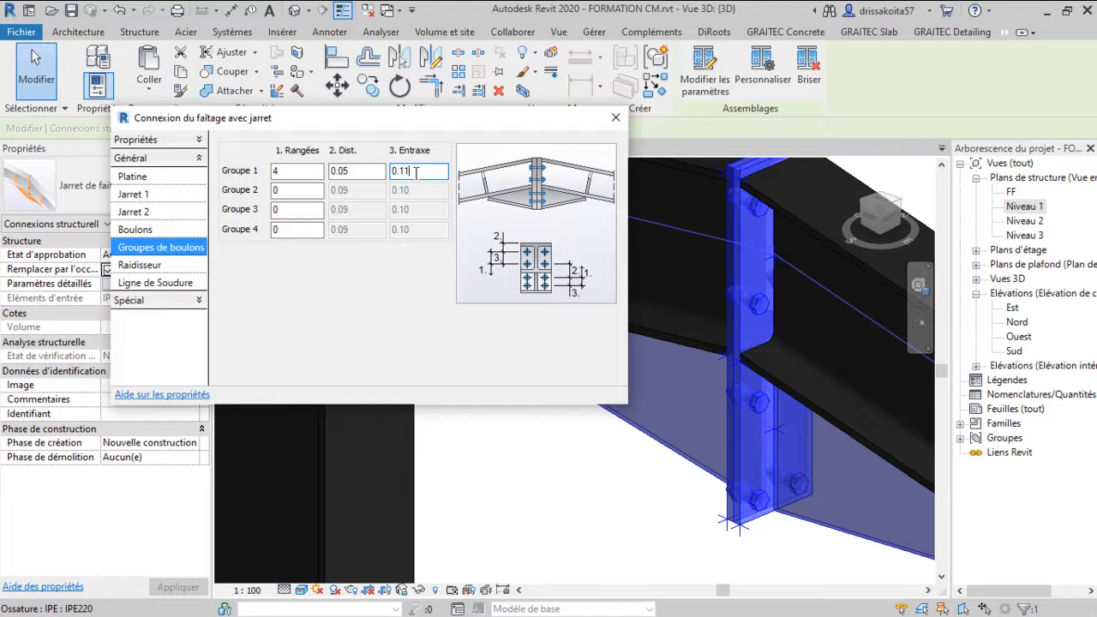
pyautogui.click(358, 172)
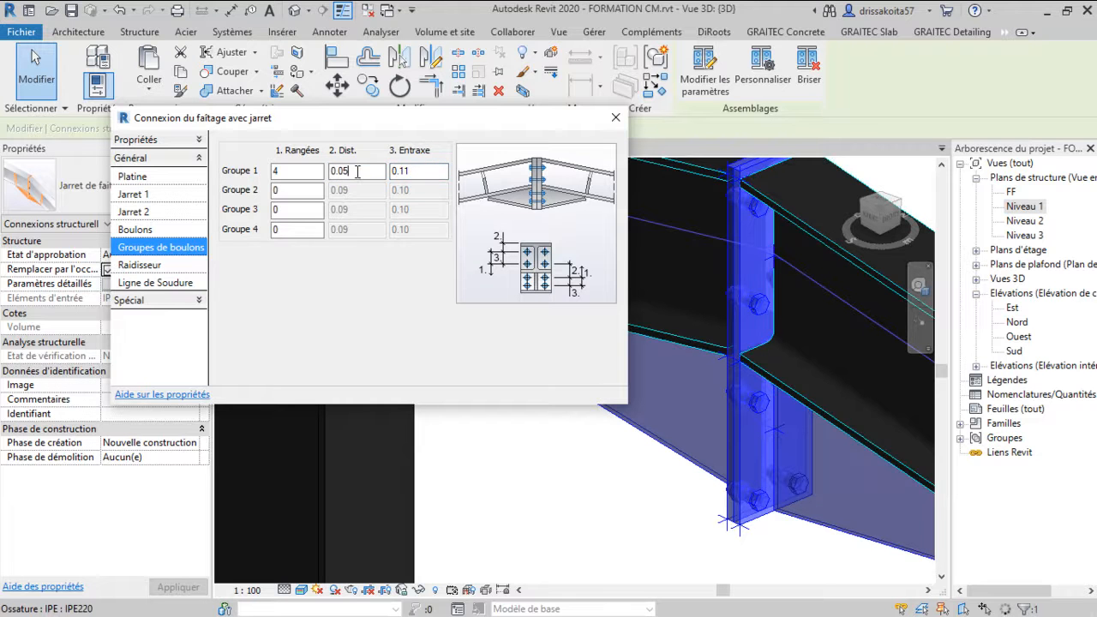
pyautogui.scroll(1, 766, 420)
pyautogui.scroll(-2, 764, 421)
pyautogui.moveTo(761, 420); pyautogui.dragTo(771, 436, button='middle')
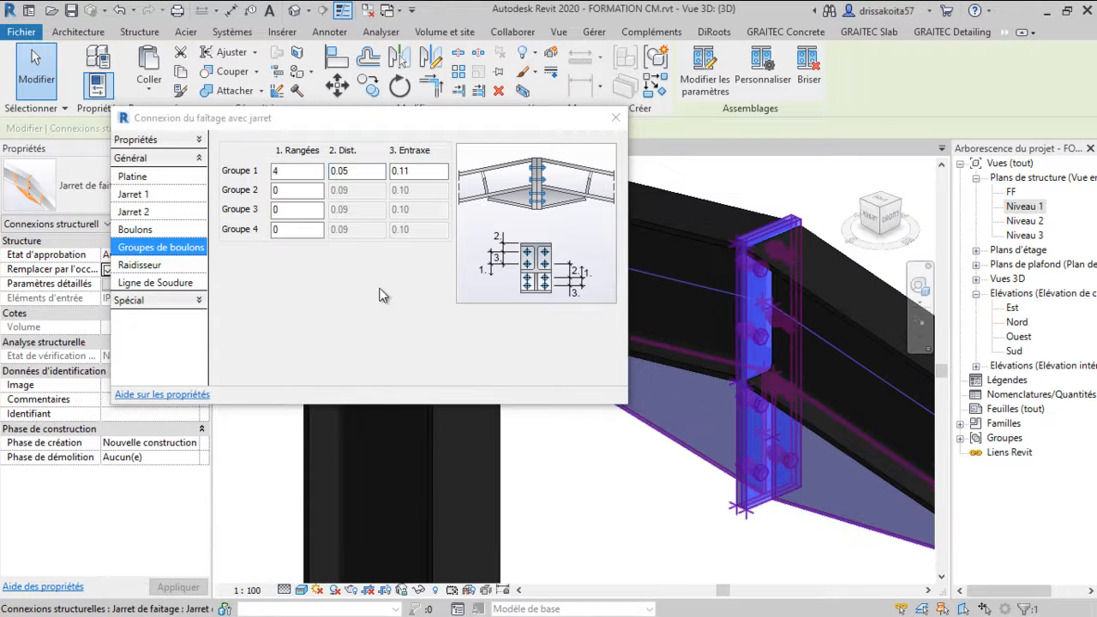
pyautogui.click(296, 190)
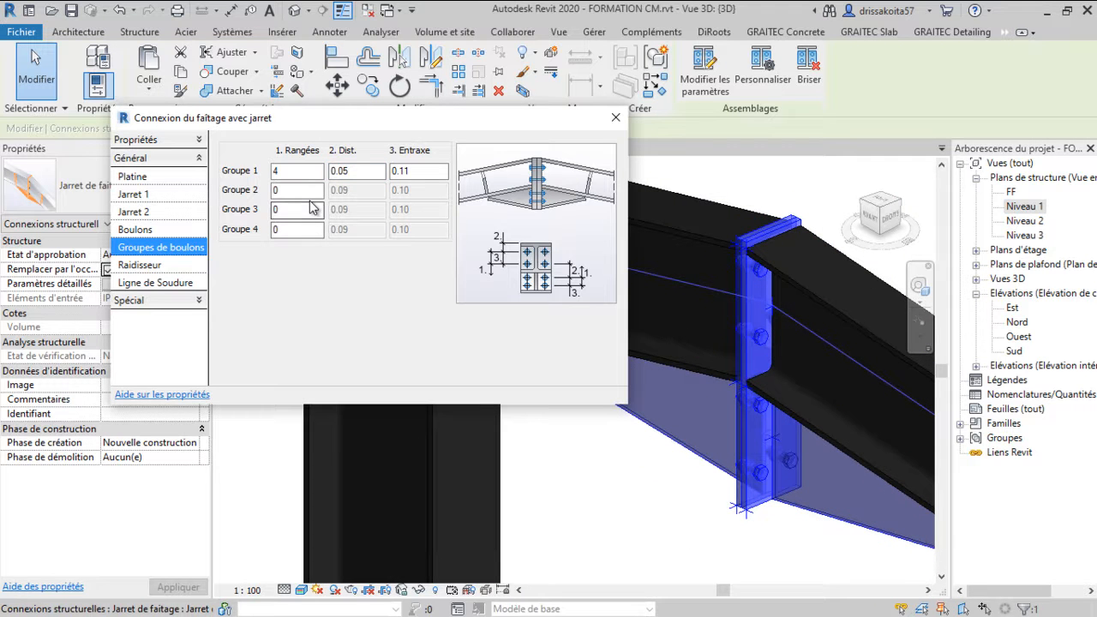
# Set weld lines 2 to 5 of the ridge connection, from the end plate's upper flange to the haunch's lower flange, to 5.00
pyautogui.click(183, 270)
pyautogui.click(182, 283)
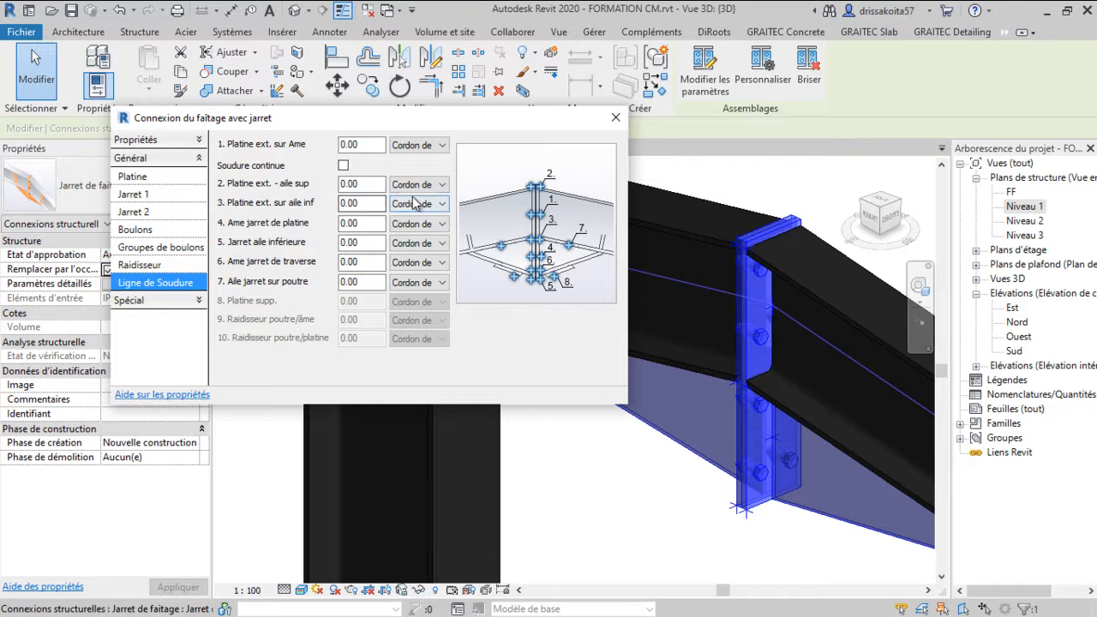
pyautogui.click(351, 184)
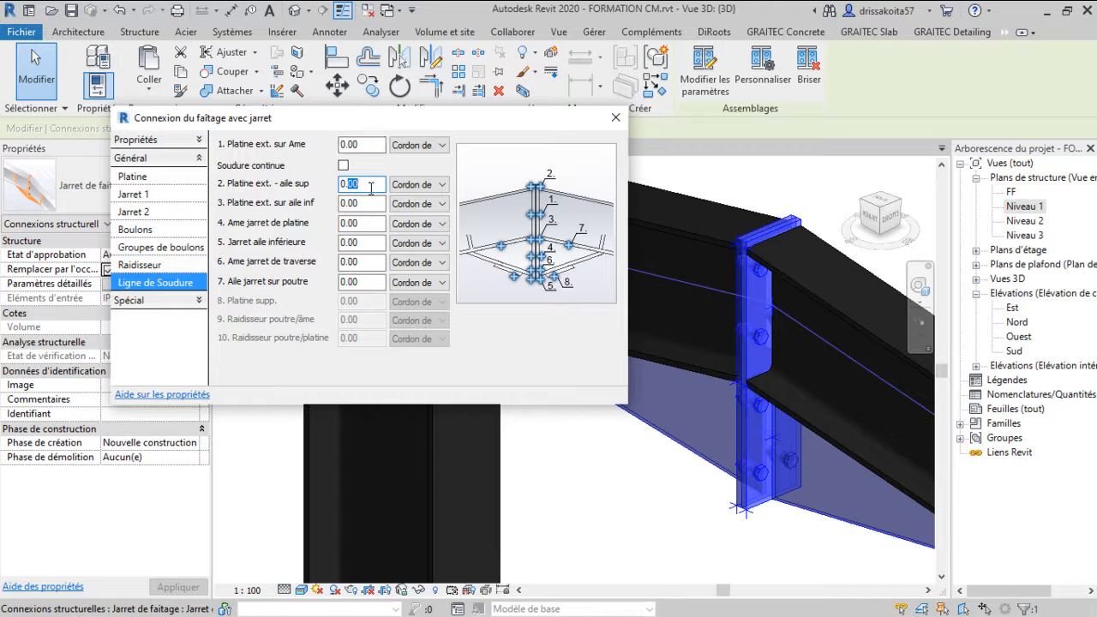
pyautogui.write('55')
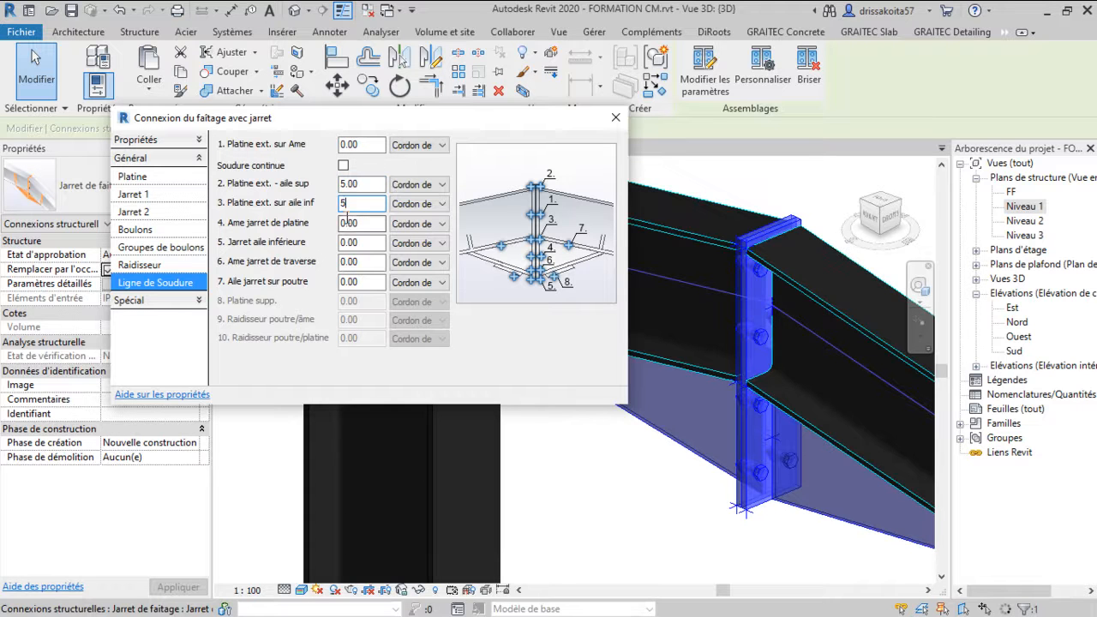
pyautogui.doubleClick(362, 223)
pyautogui.write('5')
pyautogui.press('Tab')
pyautogui.write('5')
# Set the haunch web and flange welds to the rafter and the end plate-to-web weld to 5.00
pyautogui.click(353, 281)
pyautogui.write('5')
pyautogui.moveTo(366, 263); pyautogui.dragTo(329, 287)
pyautogui.click(378, 283)
pyautogui.write('5')
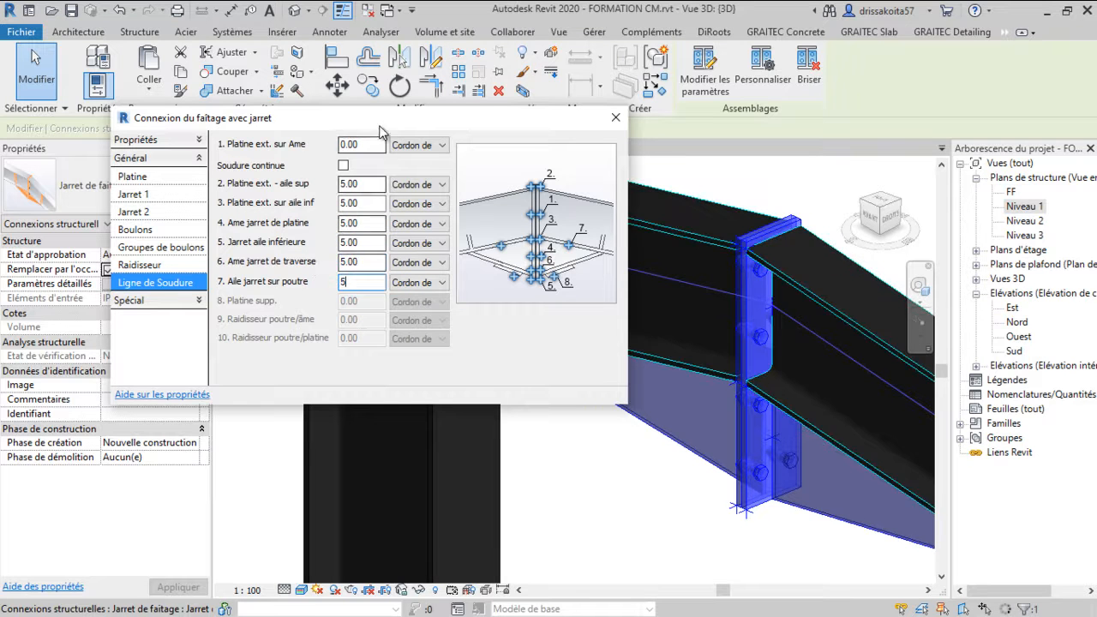
pyautogui.moveTo(377, 145); pyautogui.dragTo(327, 156)
pyautogui.write('5')
pyautogui.click(368, 184)
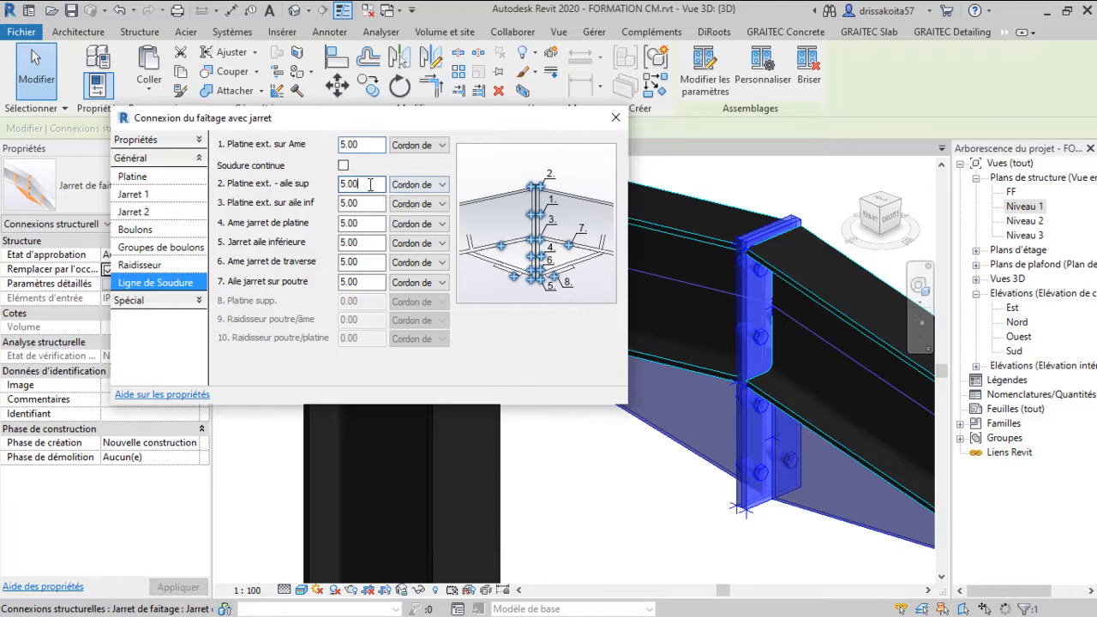
pyautogui.click(149, 269)
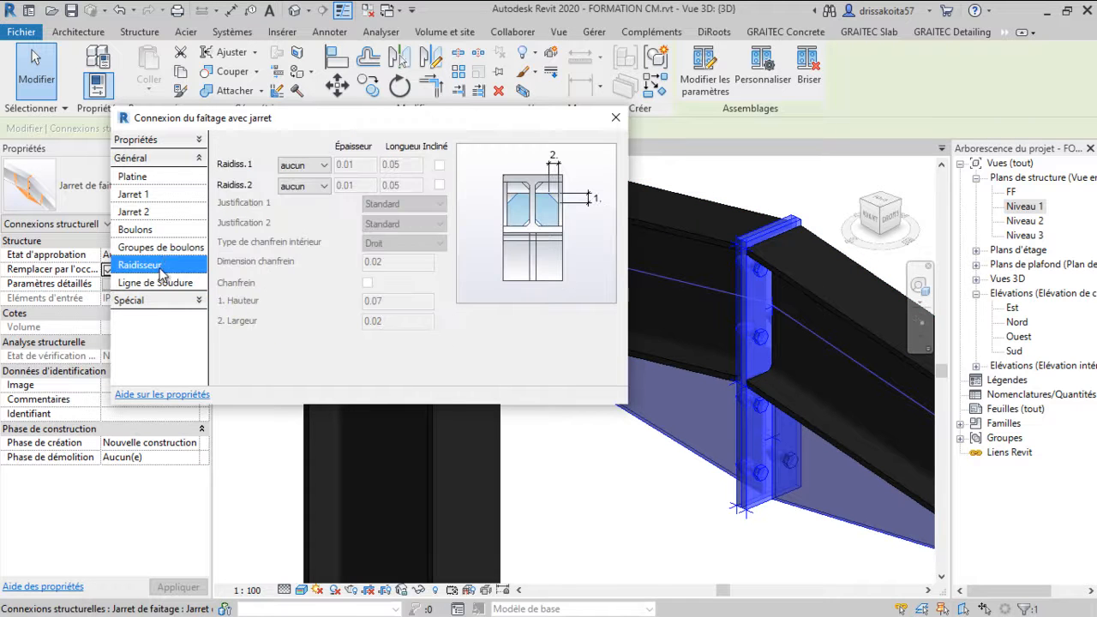
pyautogui.click(167, 250)
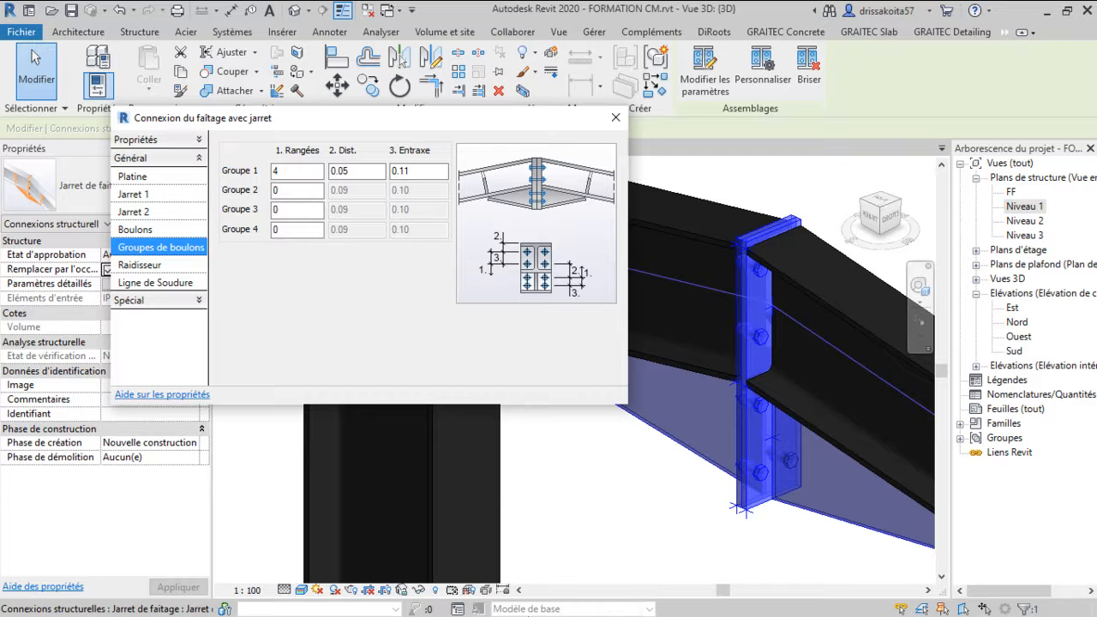
pyautogui.press('super')
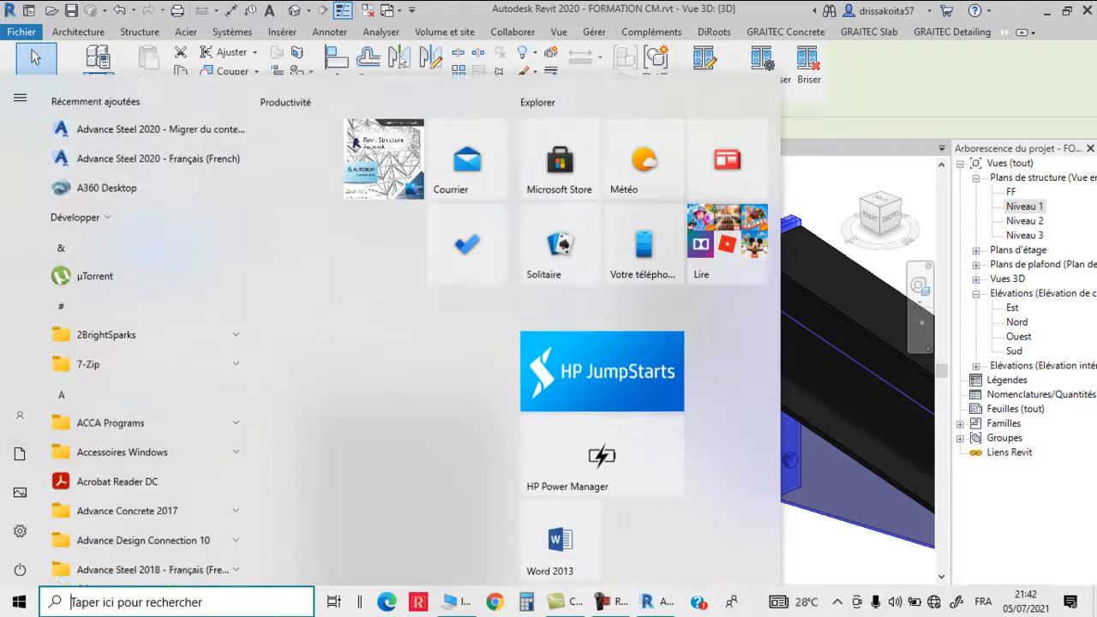
pyautogui.click(668, 604)
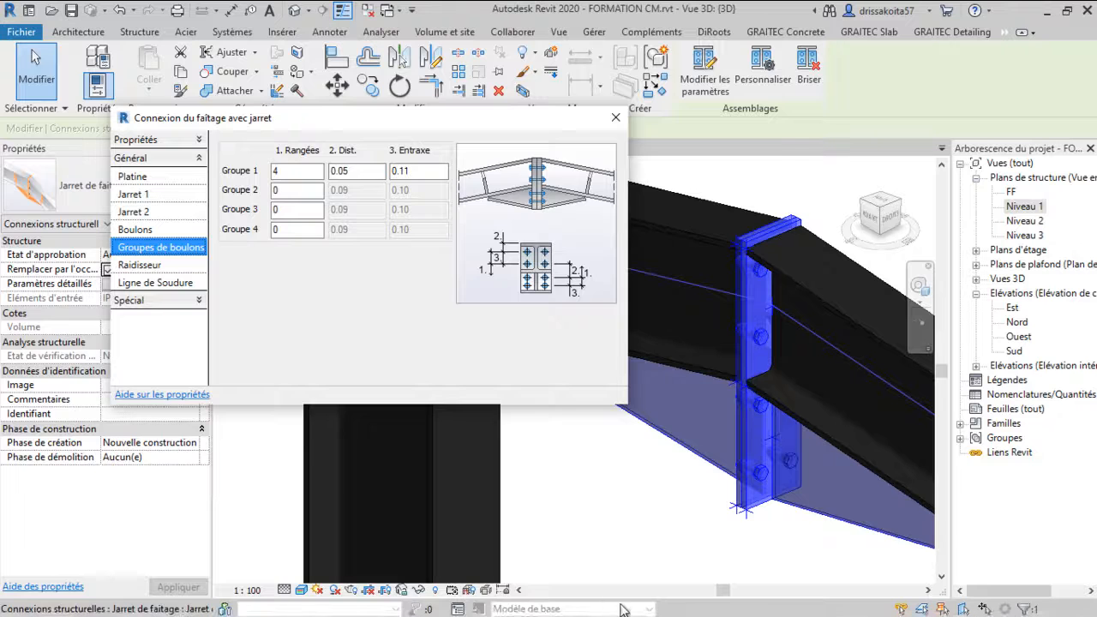